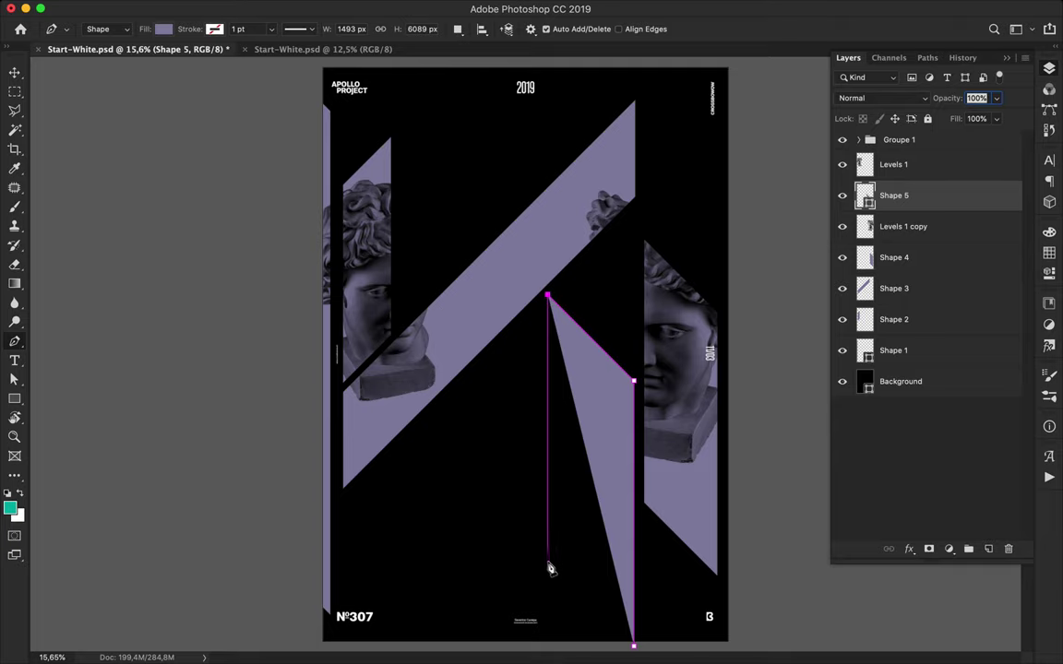
# Complete the tall four-sided Shape 5, about 1493 × 6089 px, at the poster's lower right and rasterize its layer
pyautogui.click(547, 601)
pyautogui.rightClick(927, 195)
pyautogui.click(805, 246)
# Trim Shape 5's bottom end to a diagonal with the Polygonal Lasso and move the shape down to the poster's lower edge
pyautogui.press('l')
pyautogui.scroll(-1, 612, 379)
pyautogui.click(533, 554)
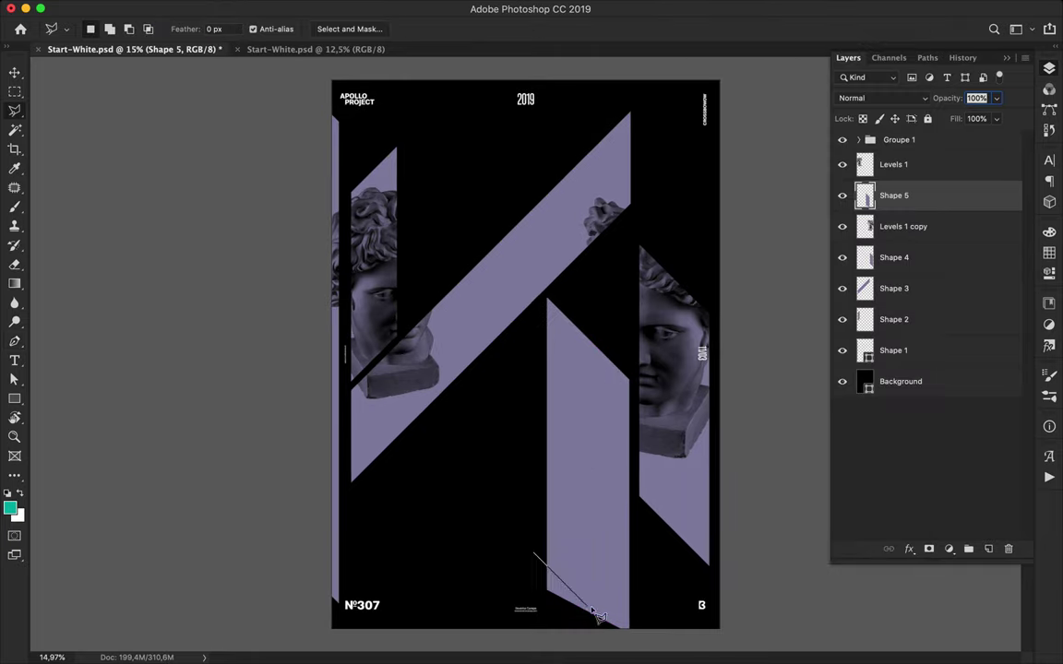
pyautogui.press('Escape')
pyautogui.click(631, 636)
pyautogui.keyDown('shift'); pyautogui.click(520, 557); pyautogui.keyUp('shift')
pyautogui.click(522, 609)
pyautogui.doubleClick(586, 635)
pyautogui.press('Delete')
pyautogui.press('super+d')
pyautogui.press('v')
pyautogui.moveTo(591, 504); pyautogui.dragTo(591, 561)
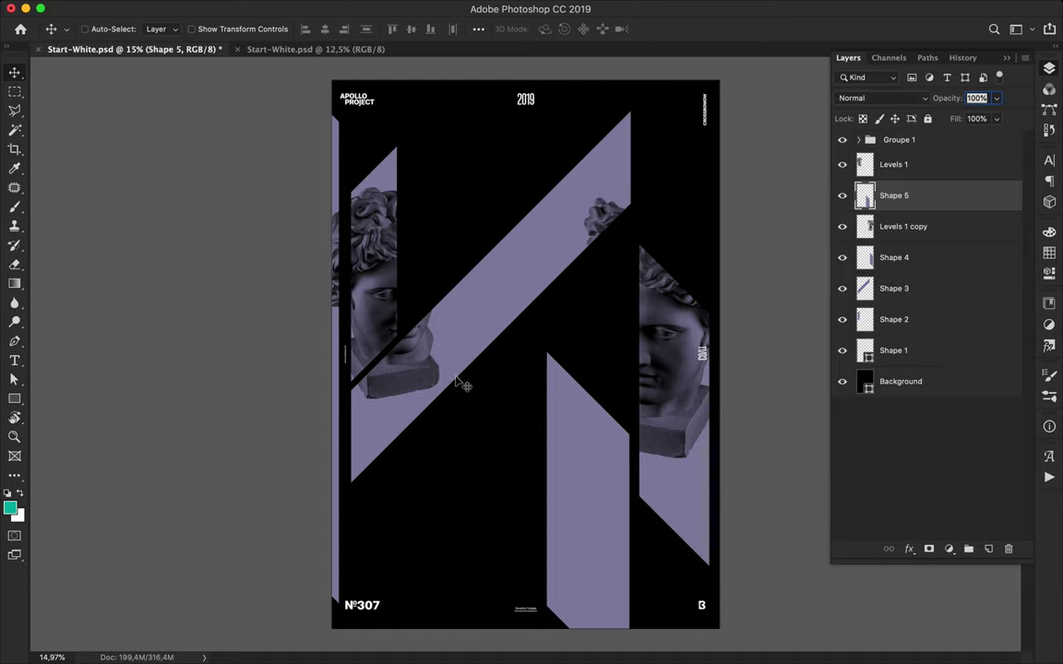
# Draw a panel about 1614 × 3874 px with a diagonal lower edge beside the 2019 text; nudge it and the thin left-edge strip upward
pyautogui.press('p')
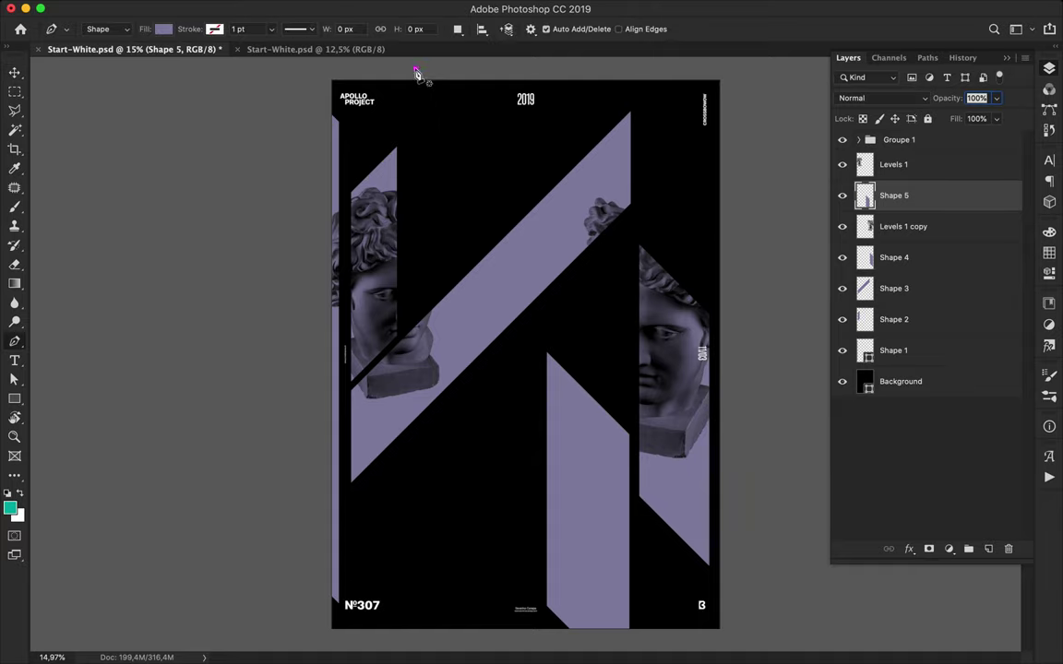
pyautogui.click(415, 68)
pyautogui.click(415, 195)
pyautogui.click(416, 284)
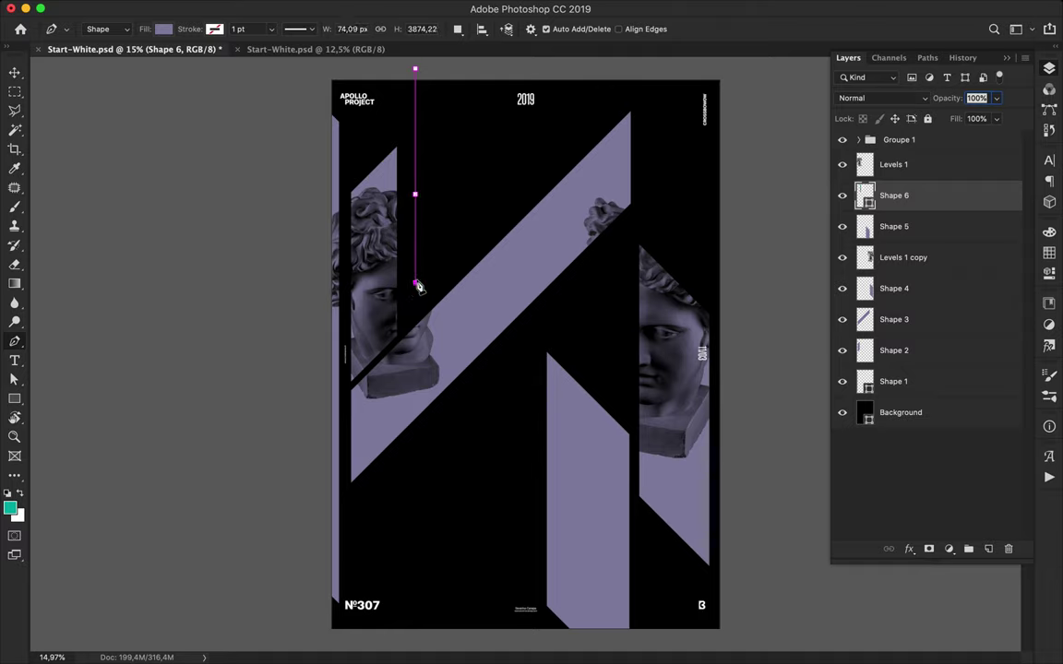
pyautogui.click(504, 194)
pyautogui.click(504, 71)
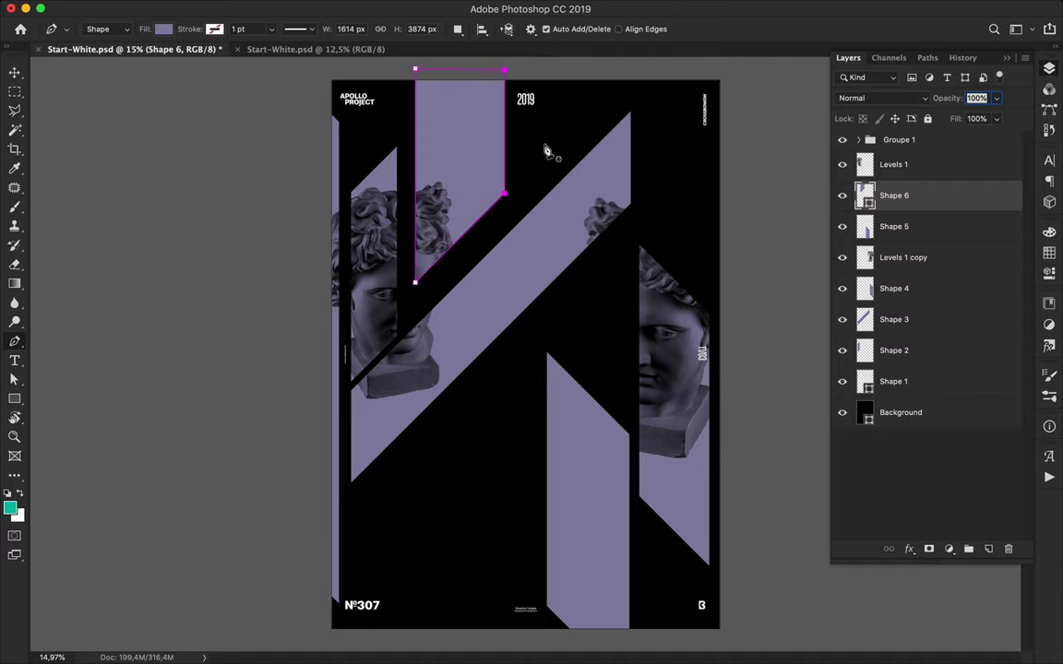
pyautogui.press('v')
pyautogui.moveTo(465, 126); pyautogui.dragTo(481, 142)
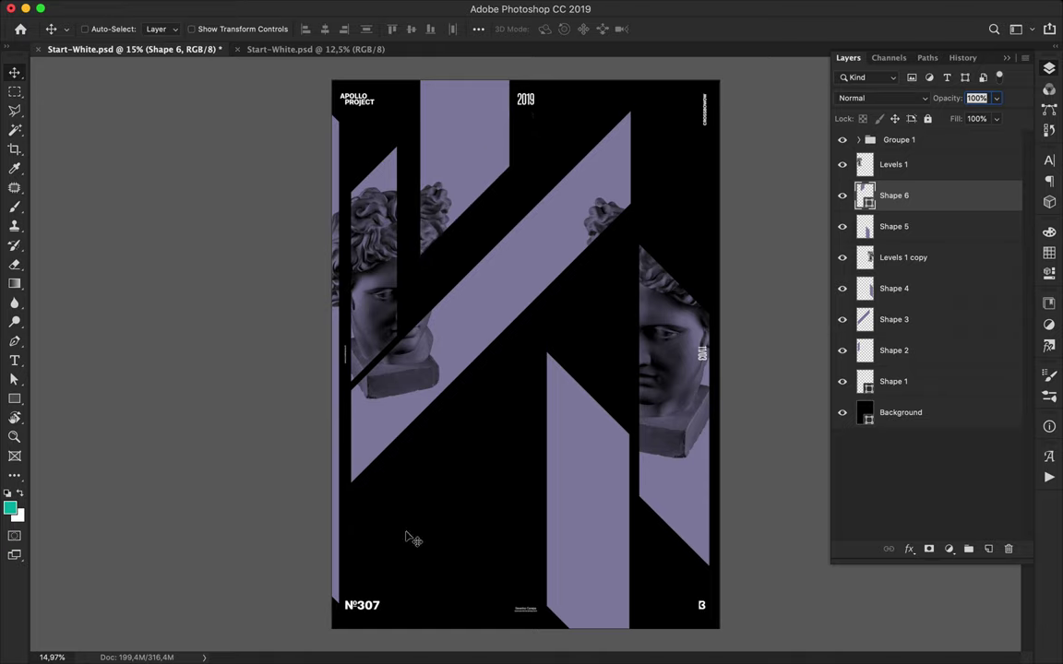
pyautogui.keyDown('super'); pyautogui.click(337, 584); pyautogui.keyUp('super')
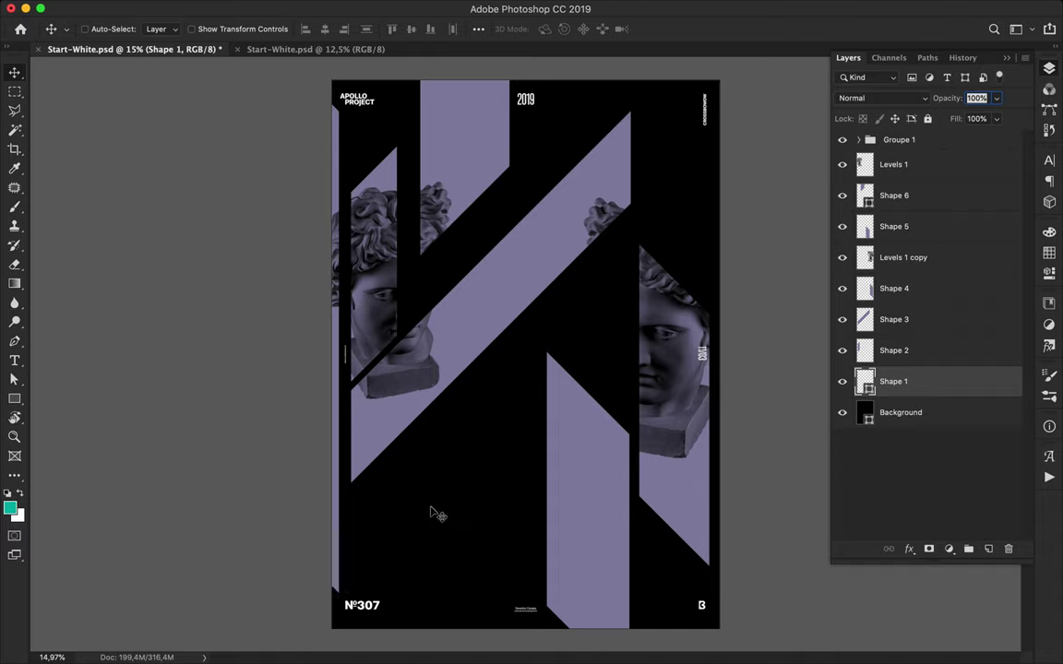
pyautogui.press('p')
pyautogui.click(389, 636)
pyautogui.click(389, 471)
pyautogui.click(528, 331)
pyautogui.click(528, 591)
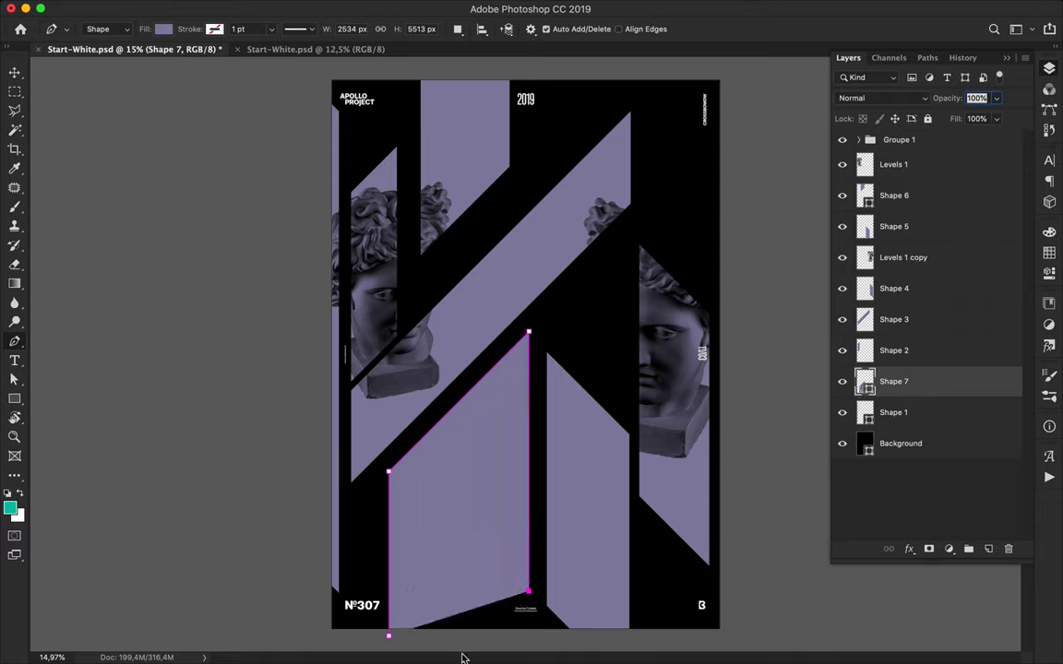
pyautogui.click(474, 646)
pyautogui.press('v')
pyautogui.moveTo(481, 523); pyautogui.dragTo(494, 517)
pyautogui.press('Delete')
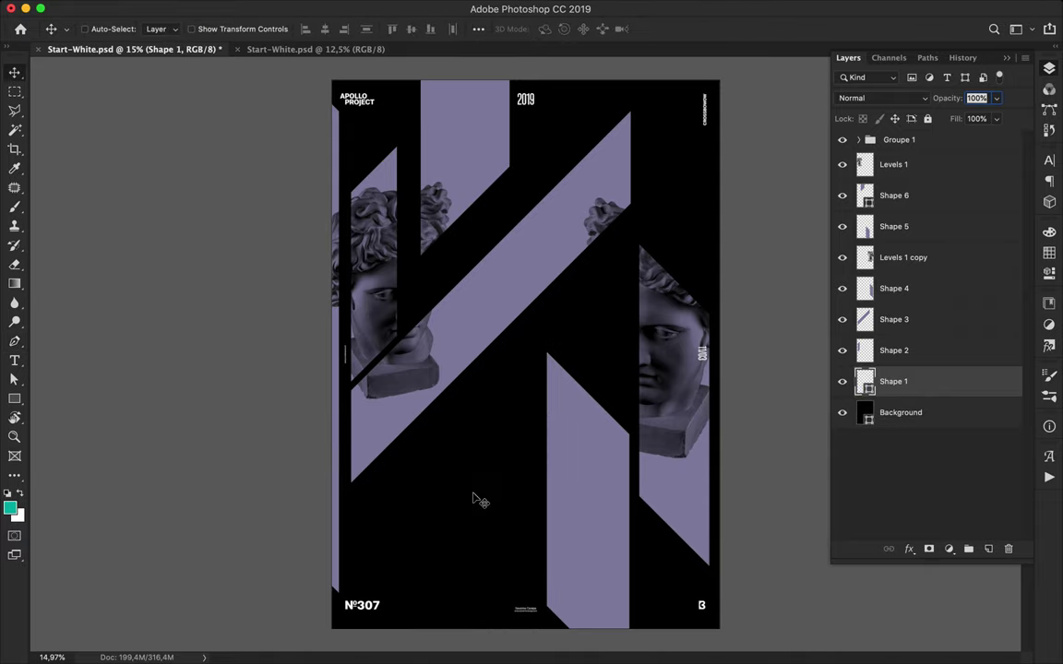
# Cut a thin diagonal gap along the full length of the large diagonal band, Shape 3, using the Polygonal Lasso
pyautogui.keyDown('super'); pyautogui.click(462, 325); pyautogui.keyUp('super')
pyautogui.press('a')
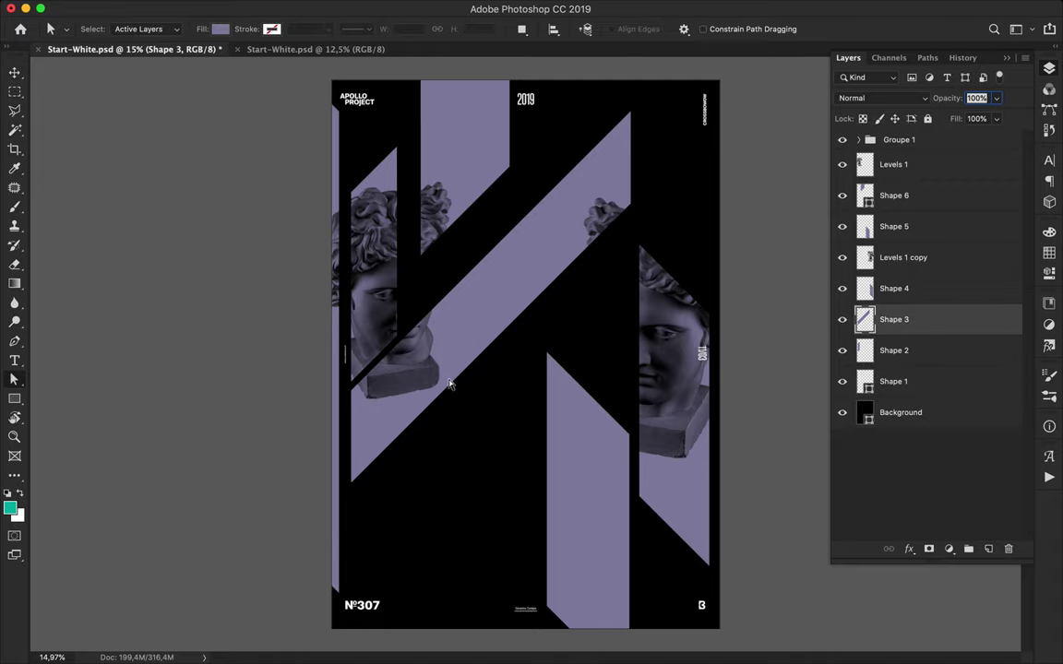
pyautogui.press('l')
pyautogui.click(344, 415)
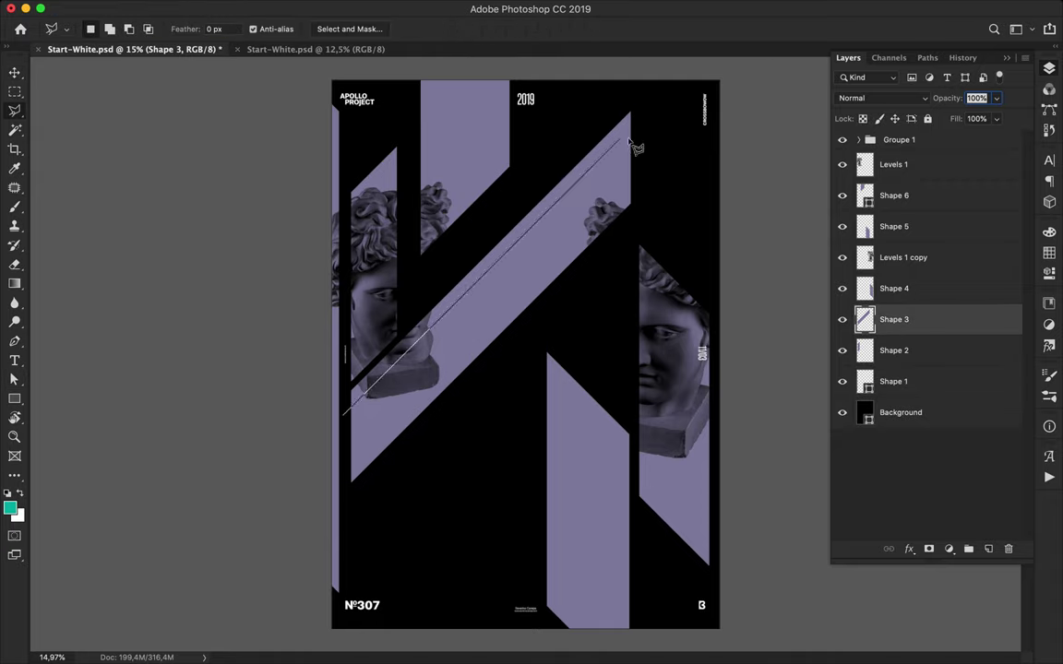
pyautogui.click(632, 118)
pyautogui.click(639, 128)
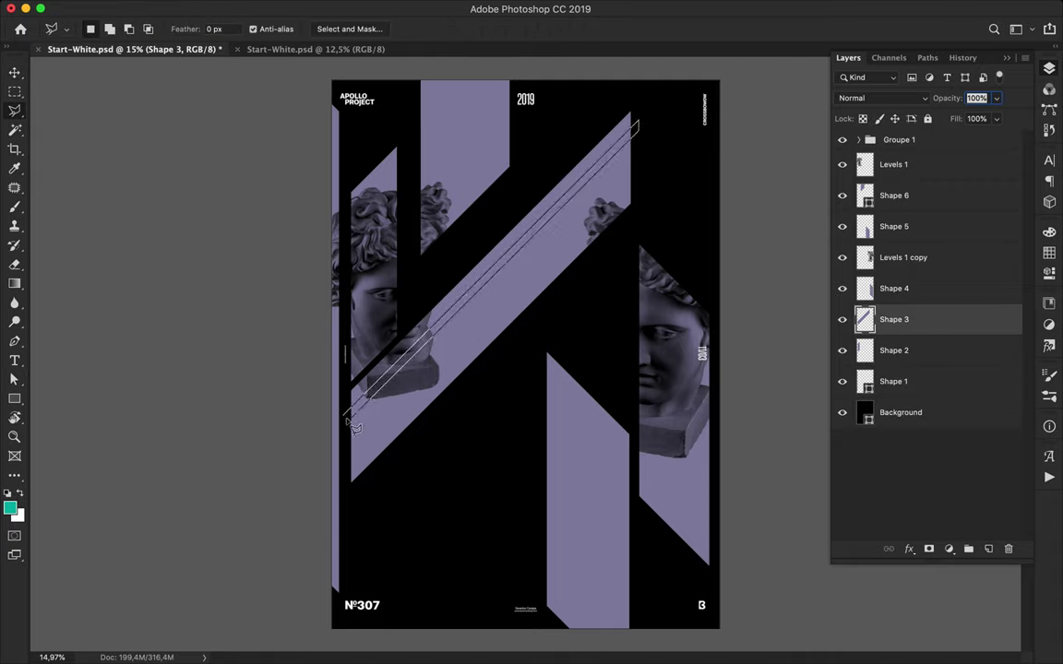
pyautogui.click(349, 418)
pyautogui.press('Delete')
pyautogui.hotkey('ctrl', 'd')
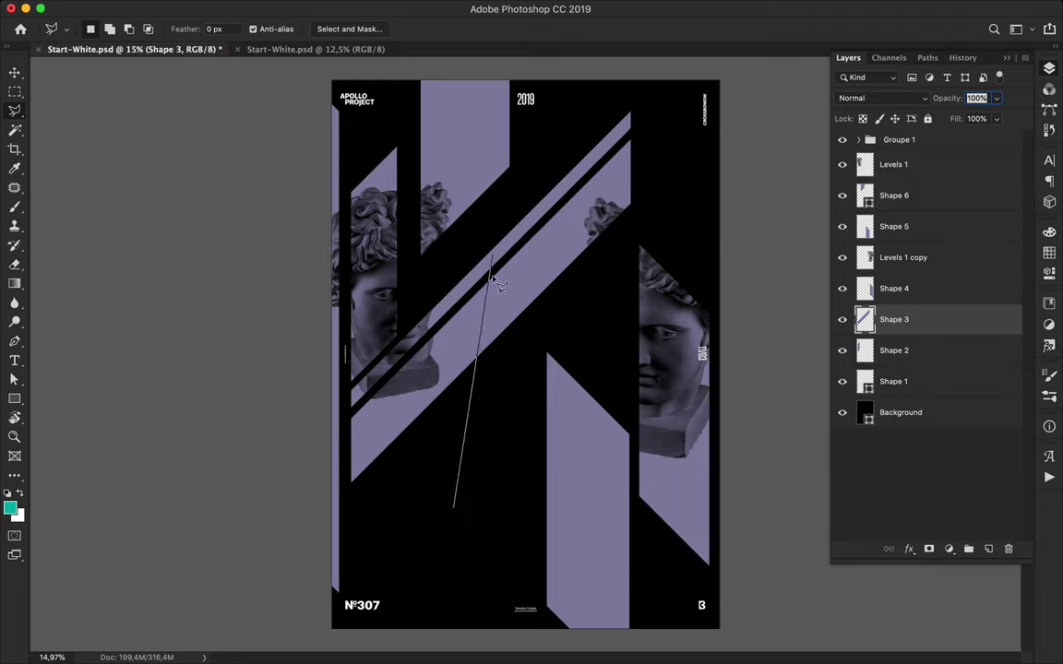
# Delete the upper-right part of Shape 3's thin upper sliver, leaving only a short piece over the left bust's face
pyautogui.click(454, 309)
pyautogui.click(636, 127)
pyautogui.click(636, 97)
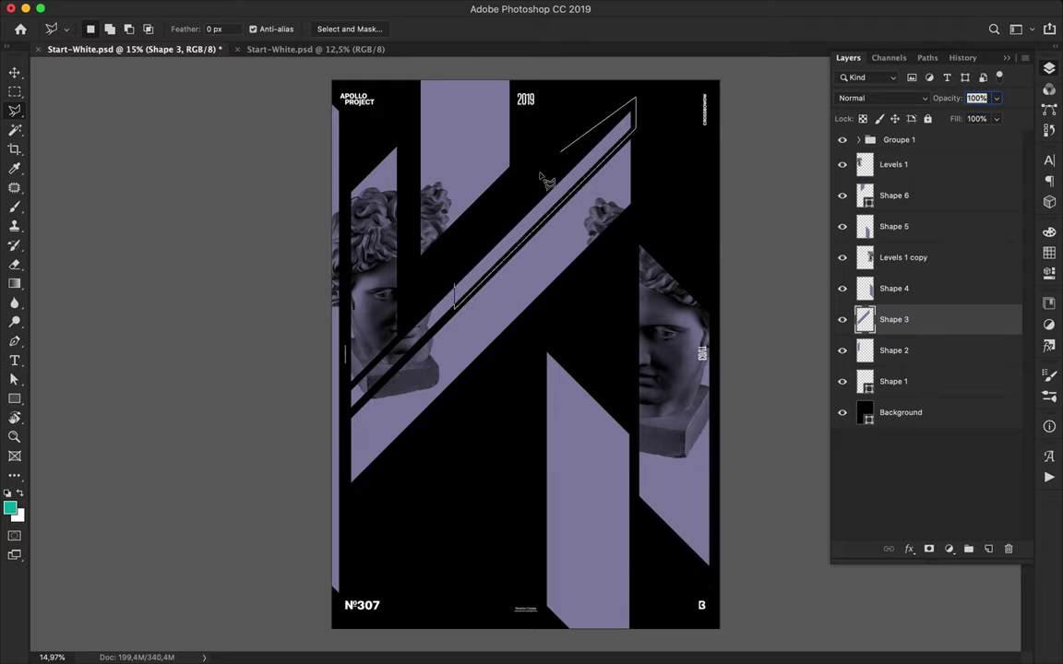
pyautogui.click(454, 285)
pyautogui.press('Delete')
pyautogui.hotkey('ctrl', 'd')
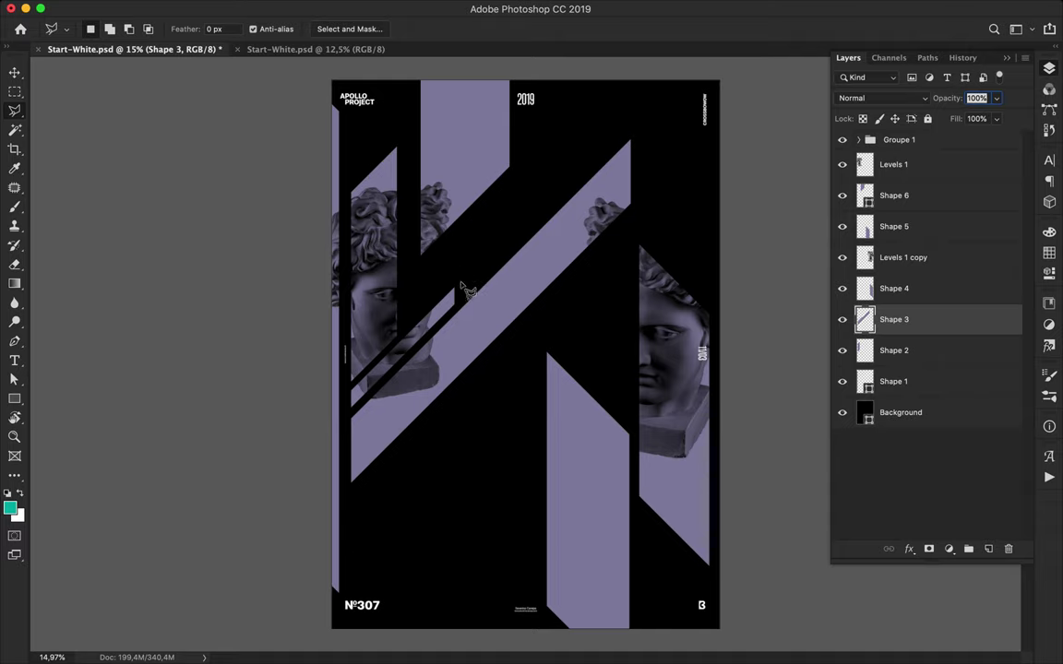
# Cut a narrow vertical gap through the lower-left end of the diagonal band
pyautogui.click(387, 375)
pyautogui.click(388, 462)
pyautogui.click(376, 475)
pyautogui.click(376, 389)
pyautogui.click(388, 376)
pyautogui.press('Delete')
pyautogui.hotkey('ctrl', 'd')
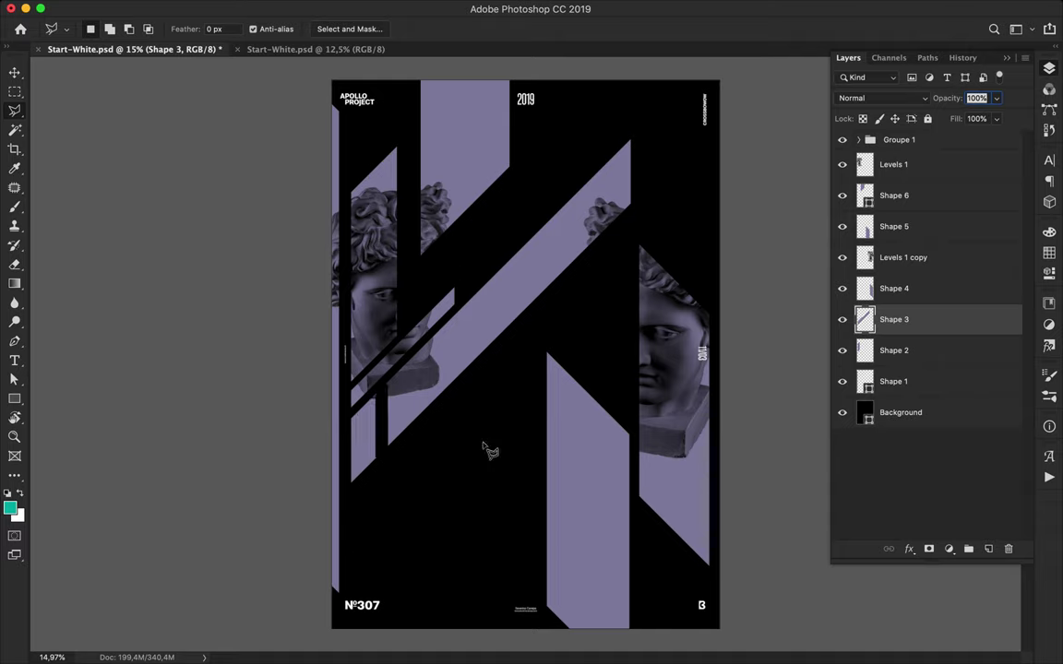
# Trim the upper-right end of the diagonal band with a vertical cut just inside its edge
pyautogui.click(614, 125)
pyautogui.click(613, 254)
pyautogui.click(652, 218)
pyautogui.doubleClick(653, 120)
pyautogui.press('Delete')
pyautogui.press('super+d')
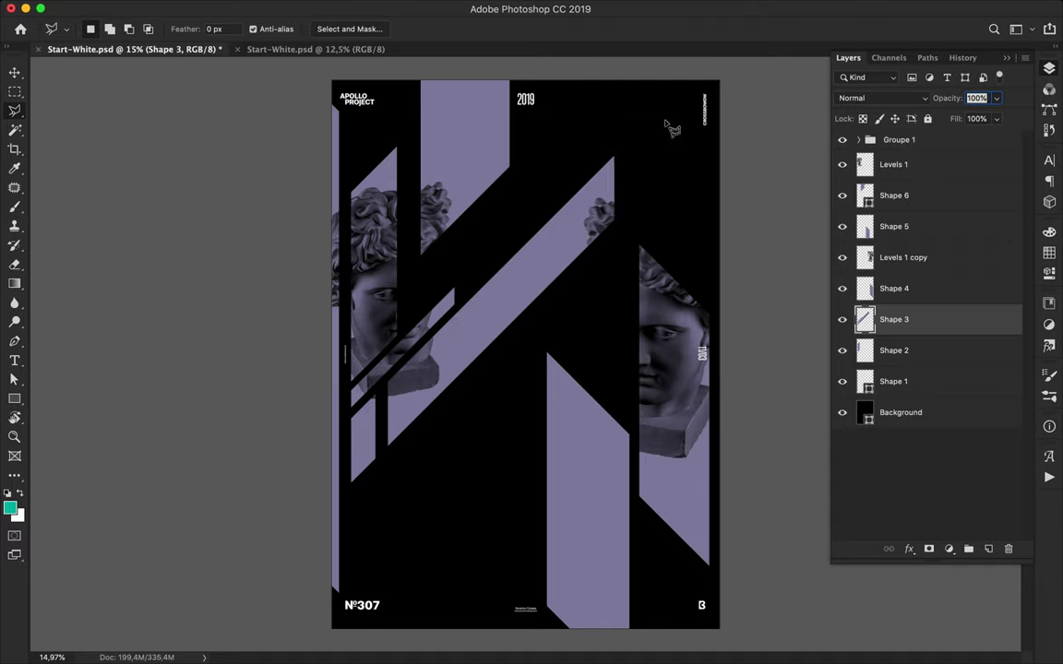
# Remove the small leftover piece beyond the vertical gap at the diagonal band's lower-left end
pyautogui.press('c')
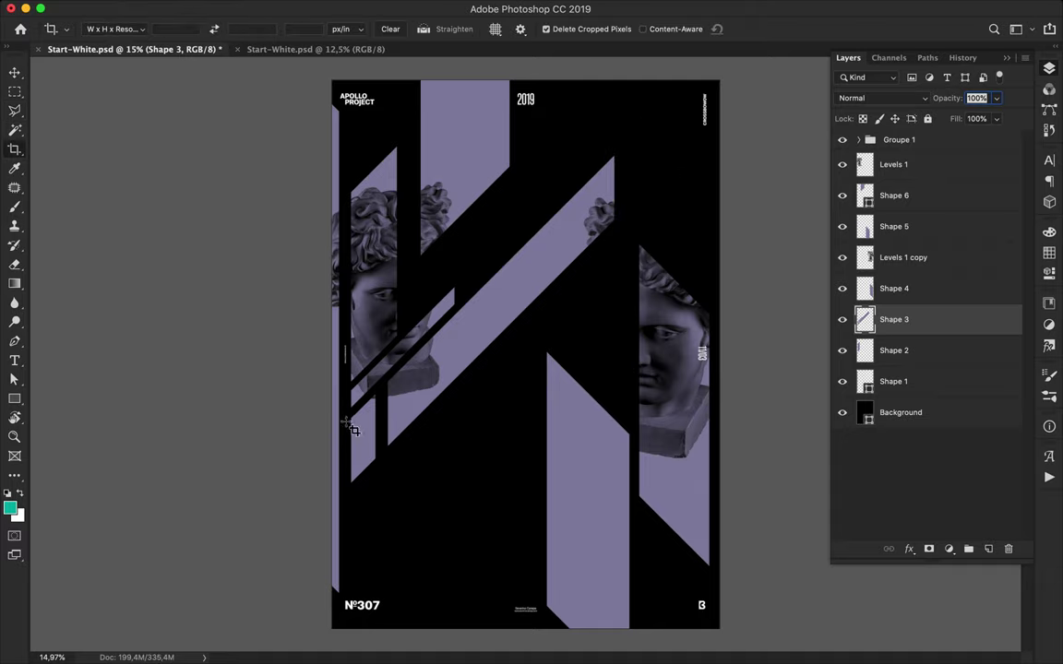
pyautogui.press('e')
pyautogui.click(100, 28)
pyautogui.moveTo(375, 399)
pyautogui.mouseDown()
pyautogui.moveTo(376, 418)
pyautogui.moveTo(368, 398)
pyautogui.mouseUp()
pyautogui.press('l')
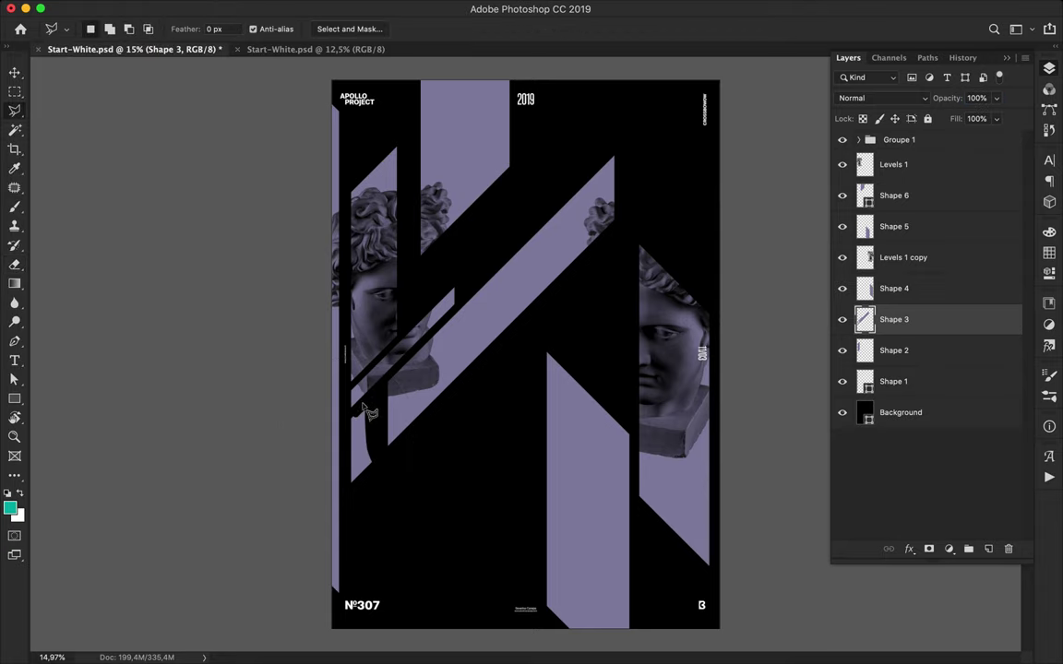
pyautogui.click(344, 424)
pyautogui.click(350, 503)
pyautogui.click(381, 468)
pyautogui.doubleClick(379, 404)
pyautogui.press('Delete')
pyautogui.click(468, 487)
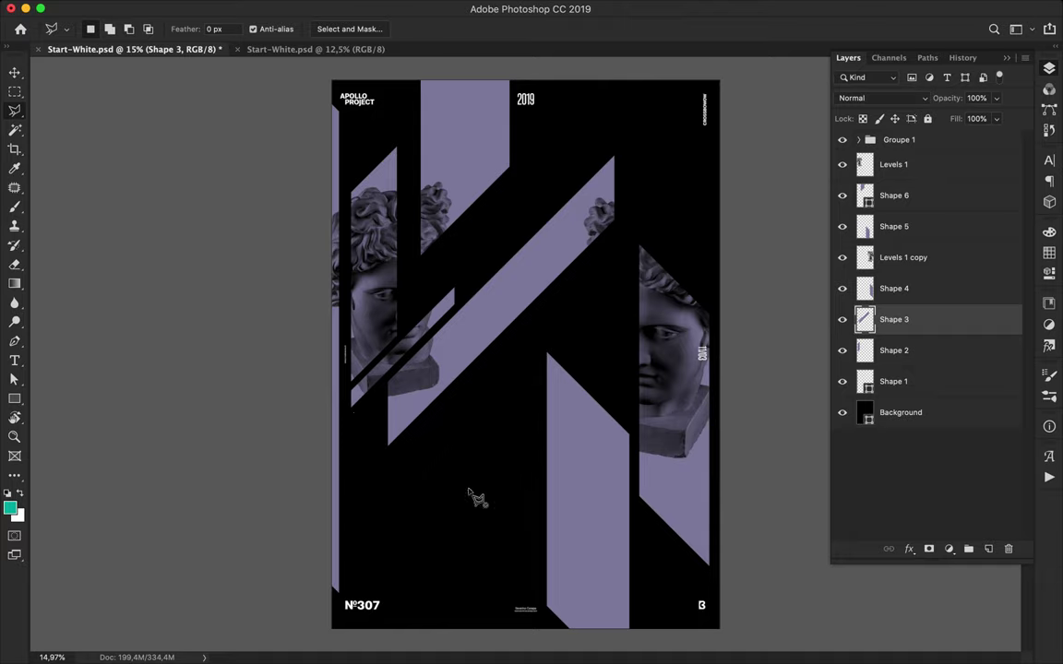
pyautogui.press('Escape')
# Draw a thin diagonal strip with the Pen tool below the diagonal band, running past the poster's right edge, and rasterize its layer
pyautogui.press('p')
pyautogui.click(524, 323)
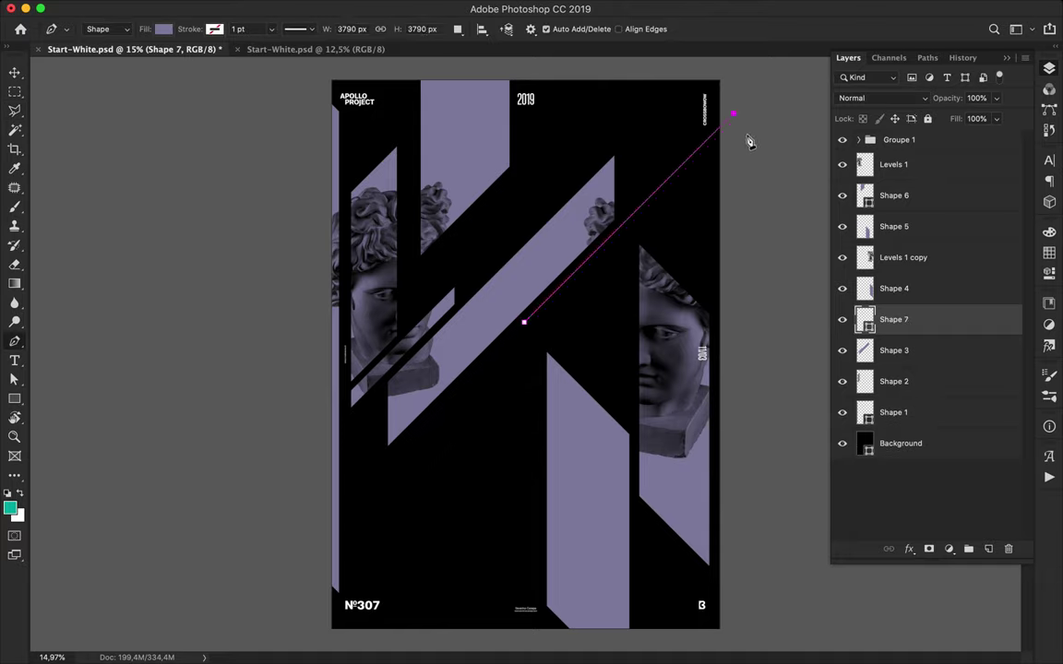
pyautogui.click(732, 113)
pyautogui.click(733, 146)
pyautogui.click(533, 346)
pyautogui.rightClick(911, 320)
pyautogui.click(782, 240)
# Cut the thin strip's lower-left end vertically and nudge the strip up beside the diagonal band
pyautogui.press('l')
pyautogui.click(535, 302)
pyautogui.click(491, 357)
pyautogui.click(536, 358)
pyautogui.press('Delete')
pyautogui.press('super+d')
pyautogui.press('v')
pyautogui.moveTo(577, 298)
pyautogui.mouseDown()
pyautogui.moveTo(592, 242)
pyautogui.moveTo(585, 284)
pyautogui.mouseUp()
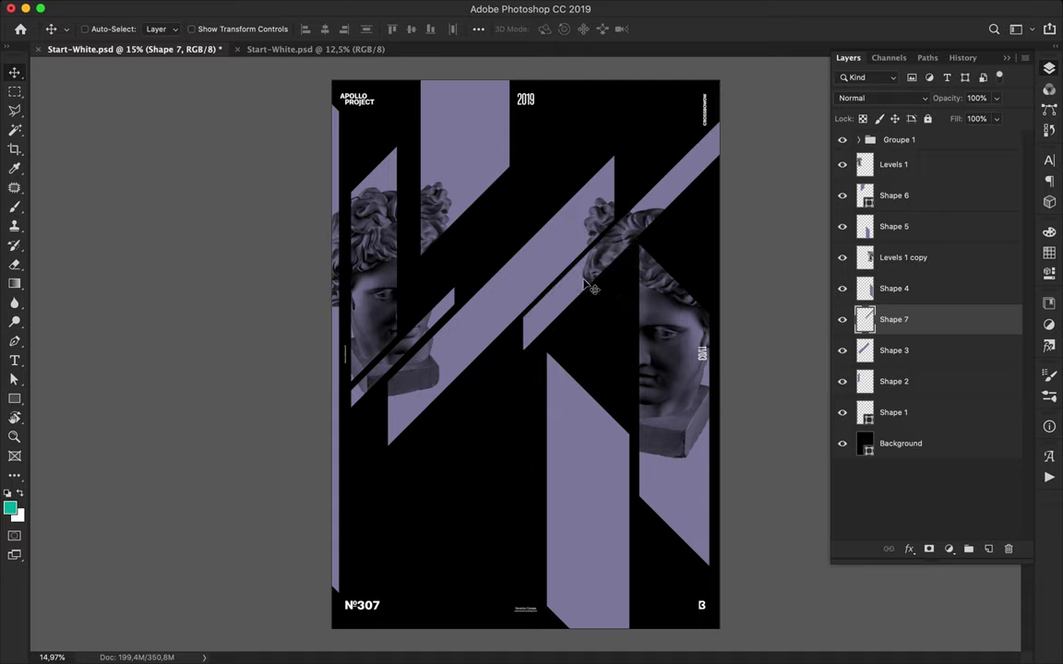
# Delete the tall Shape 5 panel at the poster's lower right
pyautogui.click(593, 483)
pyautogui.press('a')
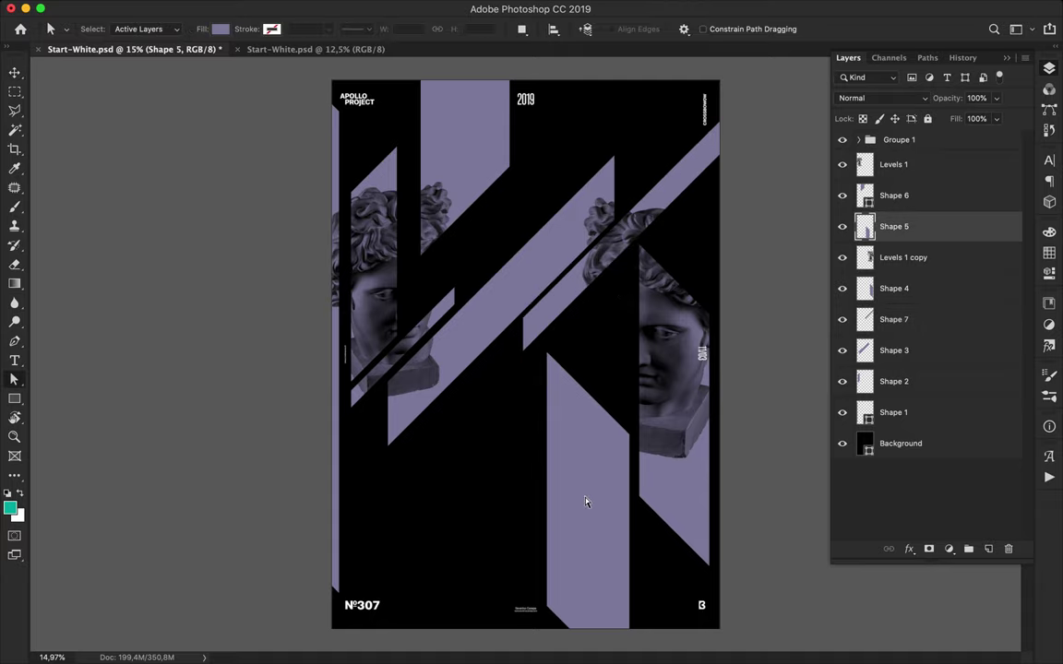
pyautogui.press('v')
pyautogui.moveTo(567, 523); pyautogui.dragTo(455, 583)
pyautogui.press('Delete')
# Draw a wide panel with diagonal top and bottom edges in the poster's lower half, from below the diagonal strips to the lower edge
pyautogui.press('p')
pyautogui.click(622, 634)
pyautogui.click(622, 457)
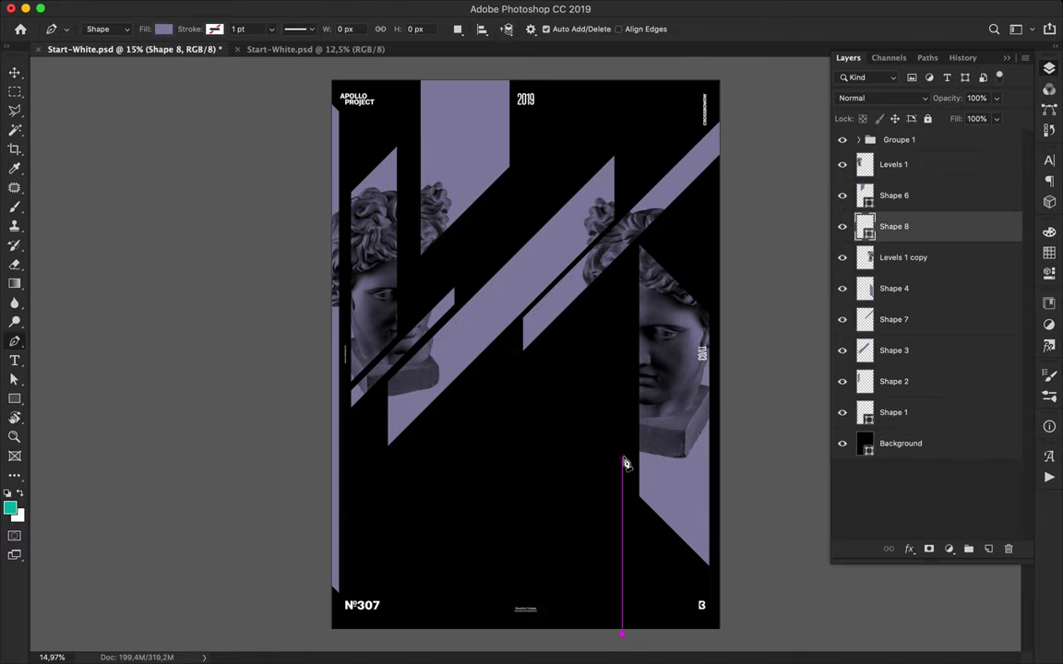
pyautogui.click(504, 341)
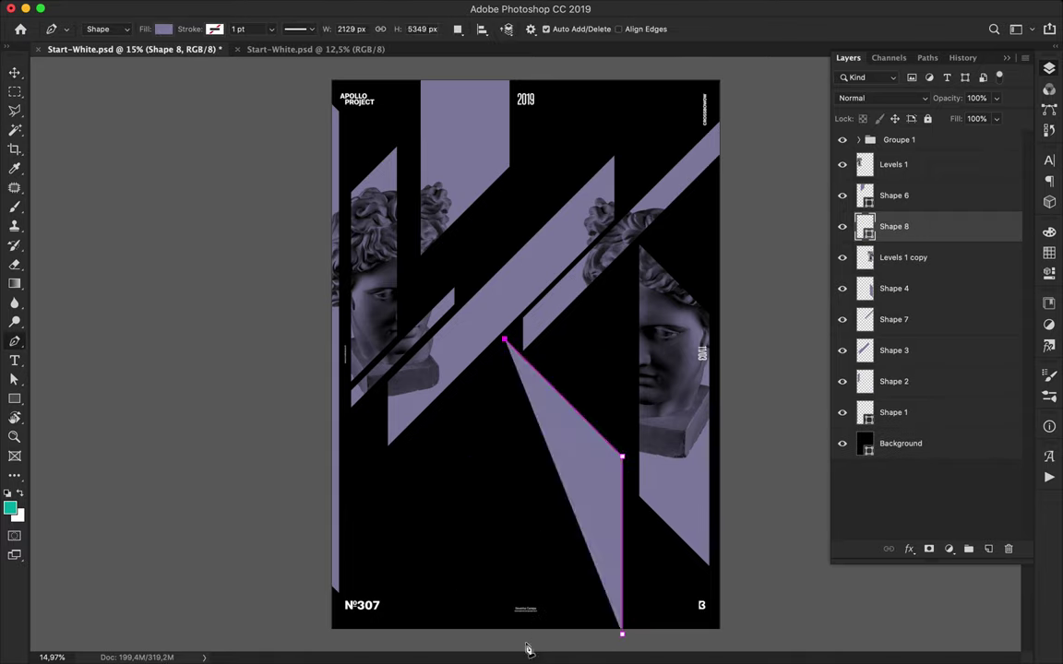
pyautogui.click(504, 560)
pyautogui.click(588, 646)
pyautogui.click(621, 634)
pyautogui.press('v')
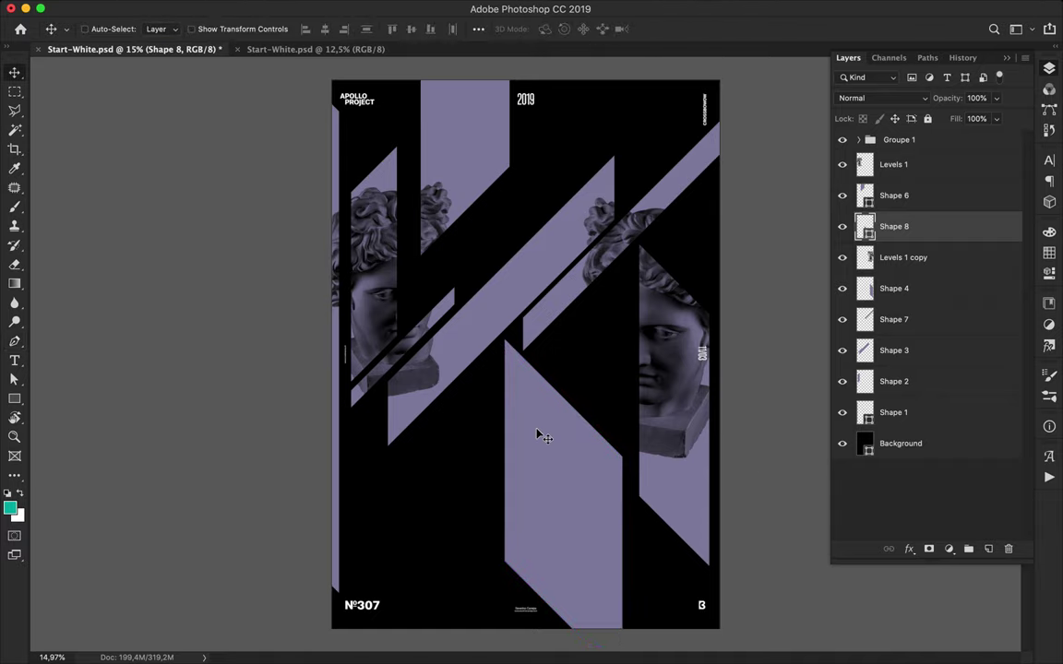
# Move the left vertical panel, Shape 2, upward and shift the neighbouring top panel, Shape 6, up against it
pyautogui.click(387, 249)
pyautogui.moveTo(439, 180); pyautogui.dragTo(449, 143)
pyautogui.keyDown('super'); pyautogui.click(470, 112); pyautogui.keyUp('super')
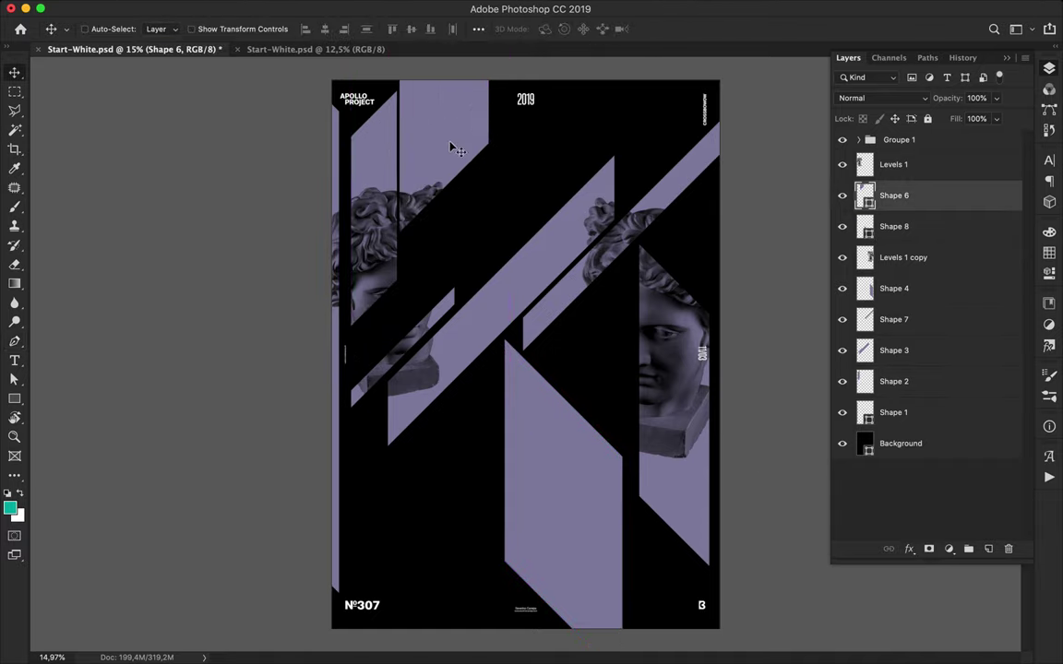
# Move the large diagonal band and the thin diagonal strip upward, keeping a narrow gap between them
pyautogui.moveTo(441, 320); pyautogui.dragTo(443, 256)
pyautogui.moveTo(552, 301); pyautogui.dragTo(522, 251)
pyautogui.keyDown('shift'); pyautogui.click(519, 249); pyautogui.keyUp('shift')
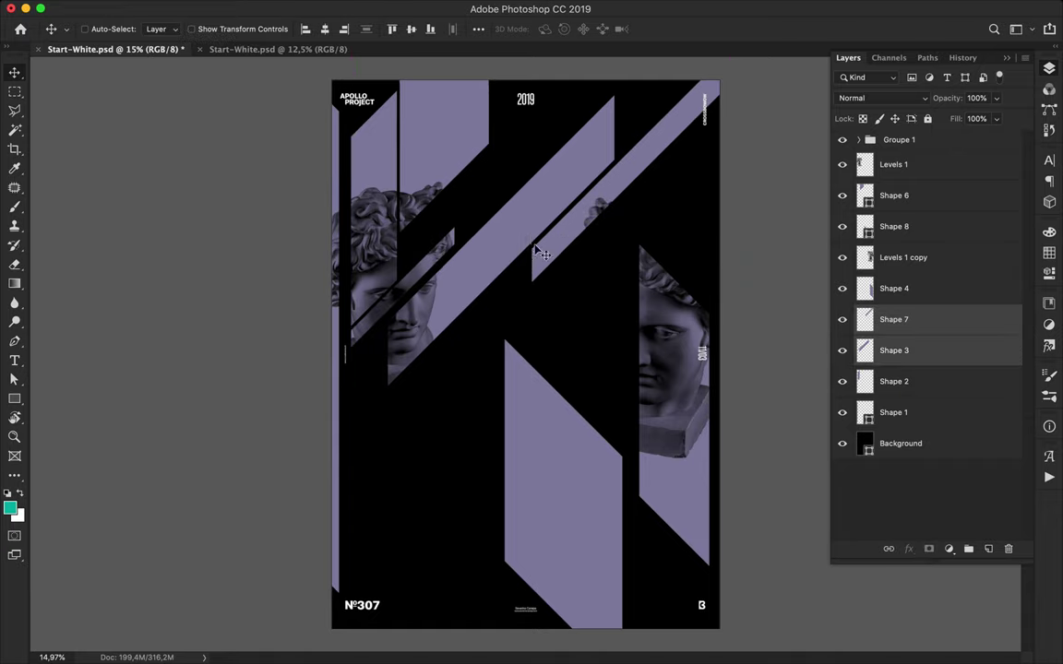
# Replace the lower-centre panel with a pen-drawn, rasterized one about 2335 px wide whose top edge rises toward the right-hand bust
pyautogui.click(566, 484)
pyautogui.press('Delete')
pyautogui.press('p')
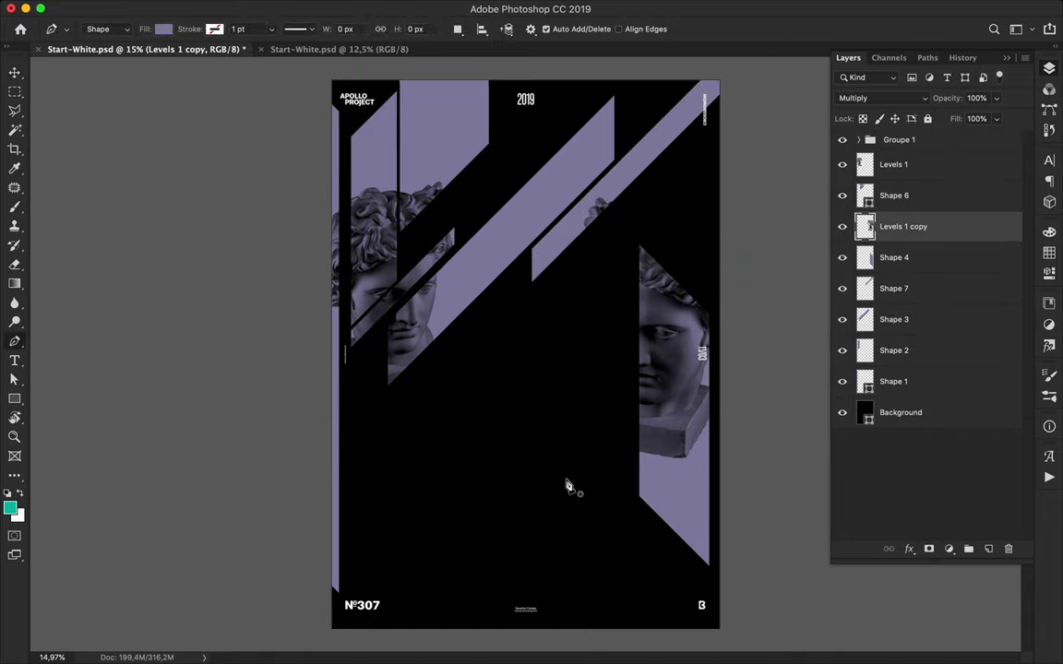
pyautogui.click(627, 201)
pyautogui.keyDown('shift'); pyautogui.click(627, 634); pyautogui.keyUp('shift')
pyautogui.keyDown('shift'); pyautogui.click(497, 330); pyautogui.keyUp('shift')
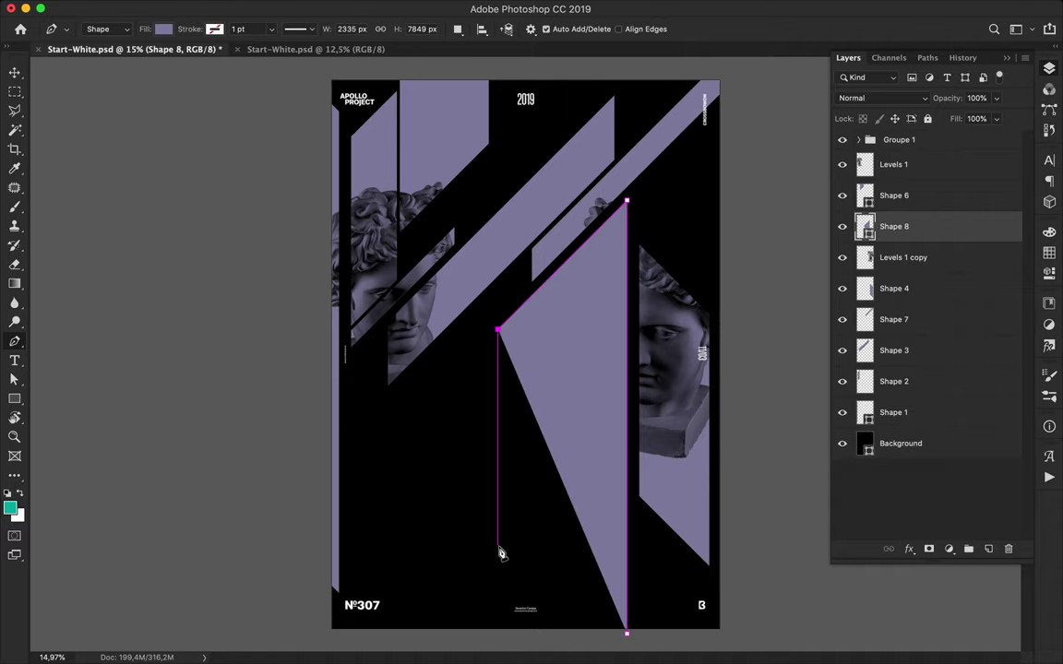
pyautogui.keyDown('shift'); pyautogui.click(497, 643); pyautogui.keyUp('shift')
pyautogui.rightClick(909, 227)
pyautogui.click(852, 238)
# Cut off the lower-right corner of the new Shape 8 panel diagonally with the Polygonal Lasso
pyautogui.press('l')
pyautogui.click(636, 525)
pyautogui.click(519, 635)
pyautogui.click(641, 635)
pyautogui.click(637, 524)
pyautogui.press('Delete')
pyautogui.hotkey('ctrl', 'd')
pyautogui.click(614, 583)
# Lower the Shape 8 panel, then shift the right-edge panel, Shape 4, and Shape 8 diagonally up and to the right
pyautogui.press('v')
pyautogui.moveTo(569, 468)
pyautogui.mouseDown()
pyautogui.moveTo(569, 618)
pyautogui.moveTo(576, 571)
pyautogui.mouseUp()
pyautogui.keyDown('super'); pyautogui.click(672, 500); pyautogui.keyUp('super')
pyautogui.moveTo(673, 500); pyautogui.dragTo(686, 484)
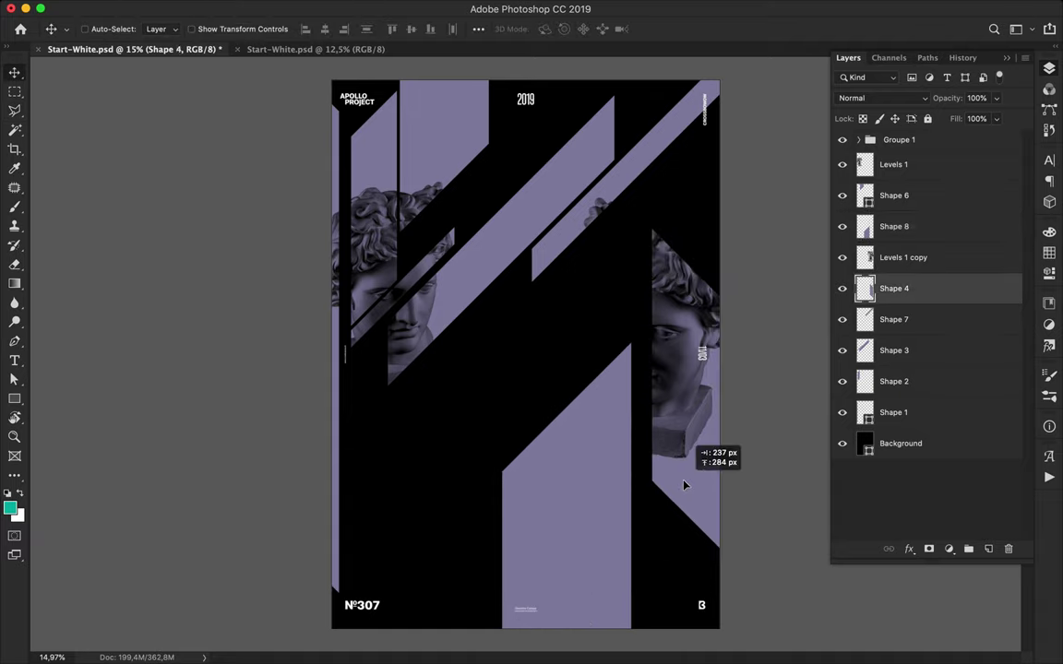
pyautogui.keyDown('super'); pyautogui.click(589, 557); pyautogui.keyUp('super')
pyautogui.moveTo(588, 558); pyautogui.dragTo(602, 542)
# Place Shape 8 below the Levels 1 copy layer and move both it and the right-edge panel upward behind the right bust
pyautogui.moveTo(901, 227); pyautogui.dragTo(899, 268)
pyautogui.moveTo(596, 502); pyautogui.dragTo(597, 450)
pyautogui.keyDown('ctrl'); pyautogui.click(686, 467); pyautogui.keyUp('ctrl')
pyautogui.moveTo(686, 467); pyautogui.dragTo(684, 418)
# Move the top panel, Shape 6, right so it sits behind the 2019 text, and raise the left vertical panel slightly
pyautogui.keyDown('ctrl'); pyautogui.click(413, 112); pyautogui.keyUp('ctrl')
pyautogui.moveTo(412, 111); pyautogui.dragTo(499, 141)
pyautogui.keyDown('ctrl'); pyautogui.click(383, 168); pyautogui.keyUp('ctrl')
pyautogui.moveTo(382, 167); pyautogui.dragTo(381, 151)
# Shift the left bust image, Levels 1, slightly to the right
pyautogui.keyDown('ctrl'); pyautogui.click(382, 241); pyautogui.keyUp('ctrl')
pyautogui.moveTo(382, 244); pyautogui.dragTo(392, 245)
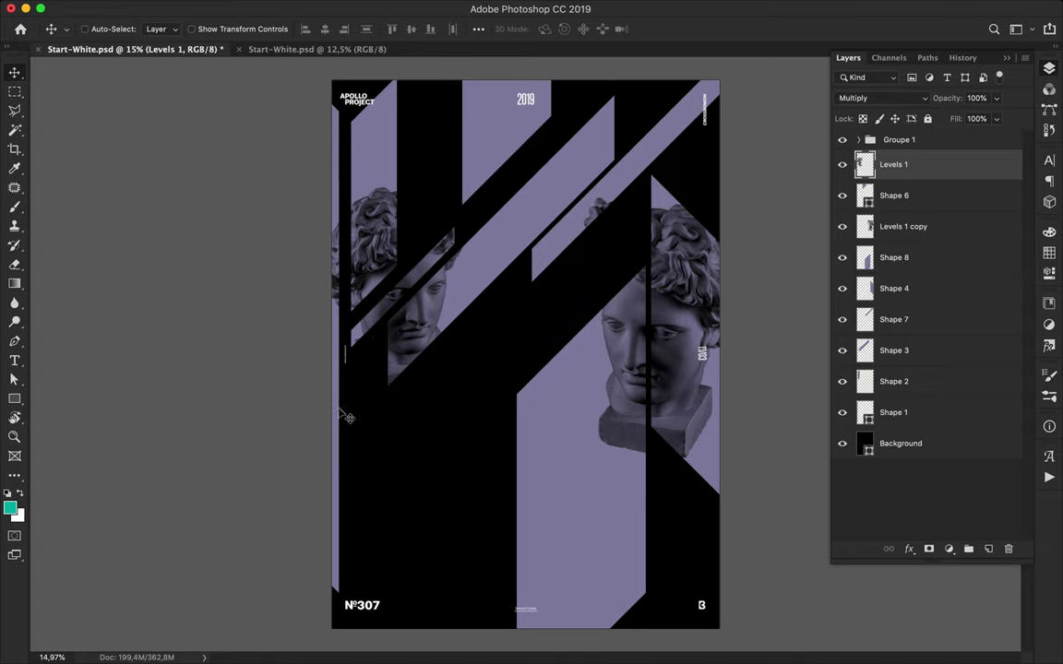
# Shorten the thin left-edge strip, Shape 1, to about 5720 px high by raising its lower anchor points
pyautogui.keyDown('ctrl'); pyautogui.click(338, 454); pyautogui.keyUp('ctrl')
pyautogui.press('a')
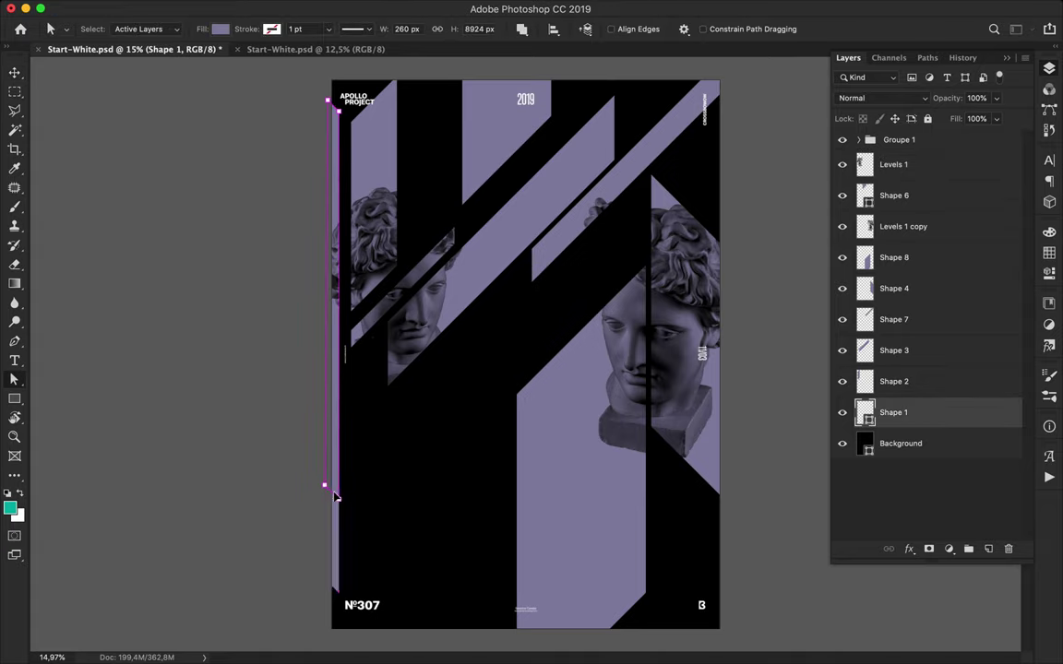
pyautogui.moveTo(334, 493); pyautogui.dragTo(334, 411)
pyautogui.click(308, 506)
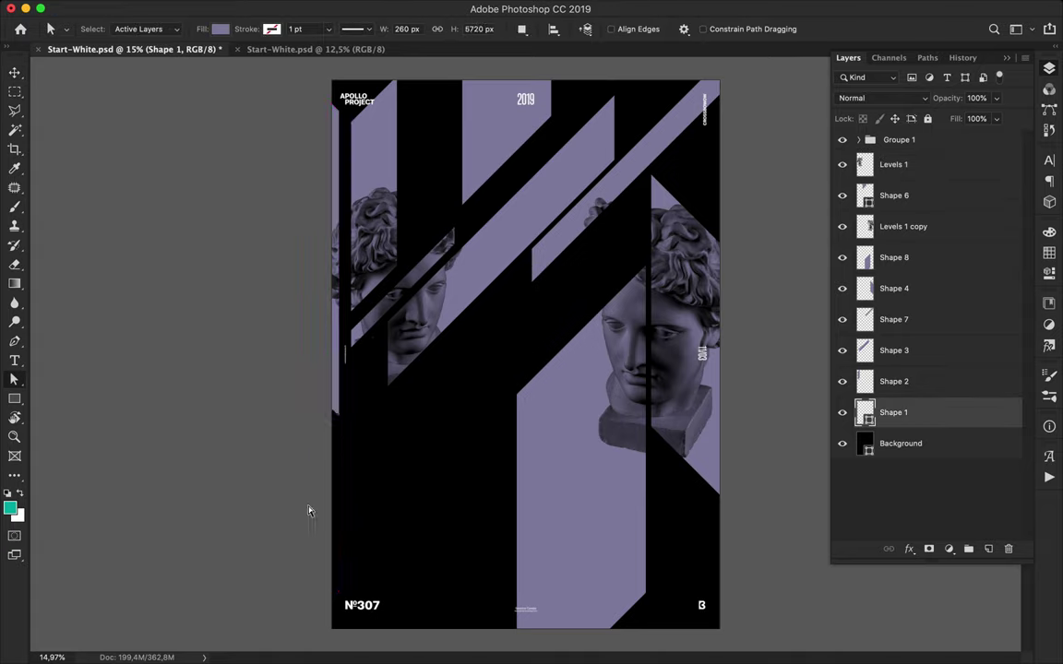
# Move the top panel behind the 2019 text down until only a narrow gap separates it from the diagonal band
pyautogui.press('v')
pyautogui.keyDown('ctrl'); pyautogui.click(484, 167); pyautogui.keyUp('ctrl')
pyautogui.moveTo(484, 167); pyautogui.dragTo(492, 192)
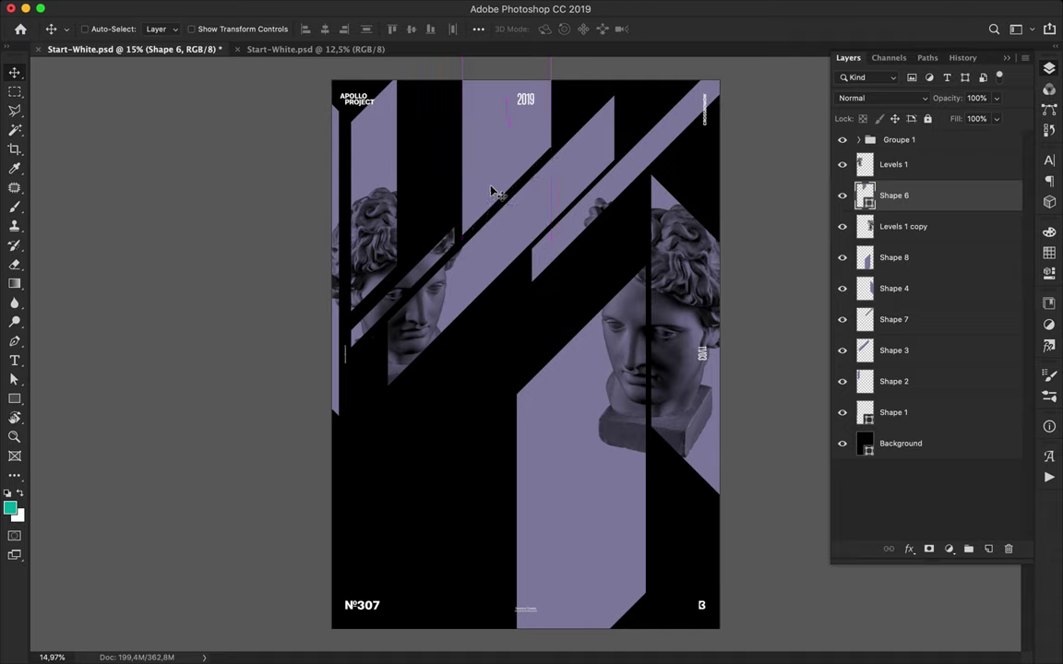
# Move the short diagonal strip on Shape 7 down slightly
pyautogui.keyDown('super'); pyautogui.click(541, 259); pyautogui.keyUp('super')
pyautogui.moveTo(541, 259); pyautogui.dragTo(540, 265)
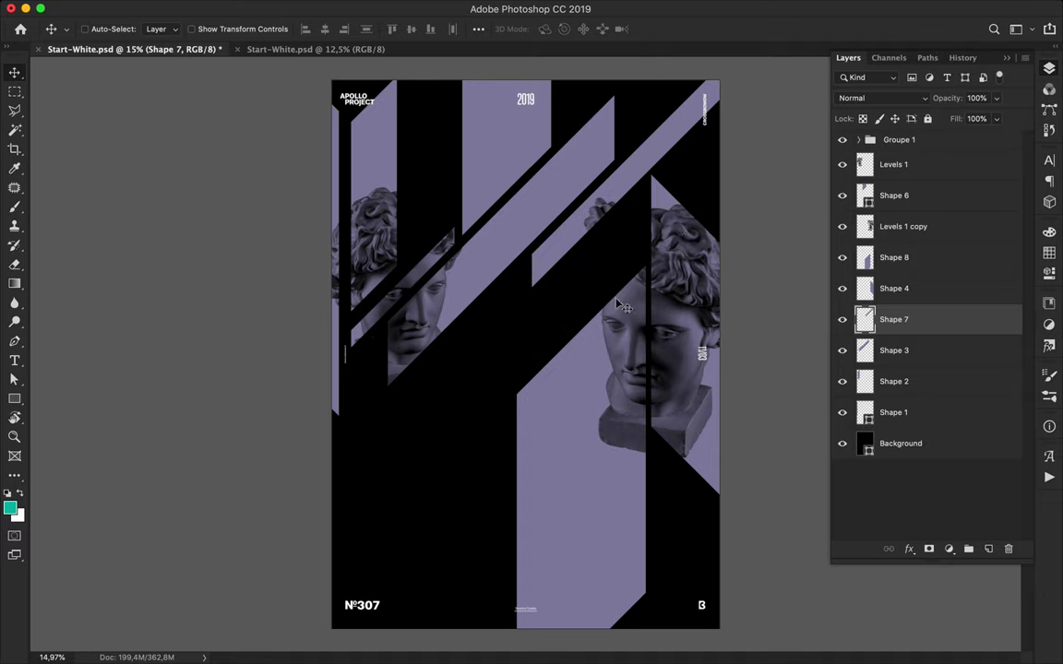
# Add the text APOLLO in the lower black area, using Molde Medium at 40.59 pt
pyautogui.press('t')
pyautogui.click(391, 464)
pyautogui.press('super+Return')
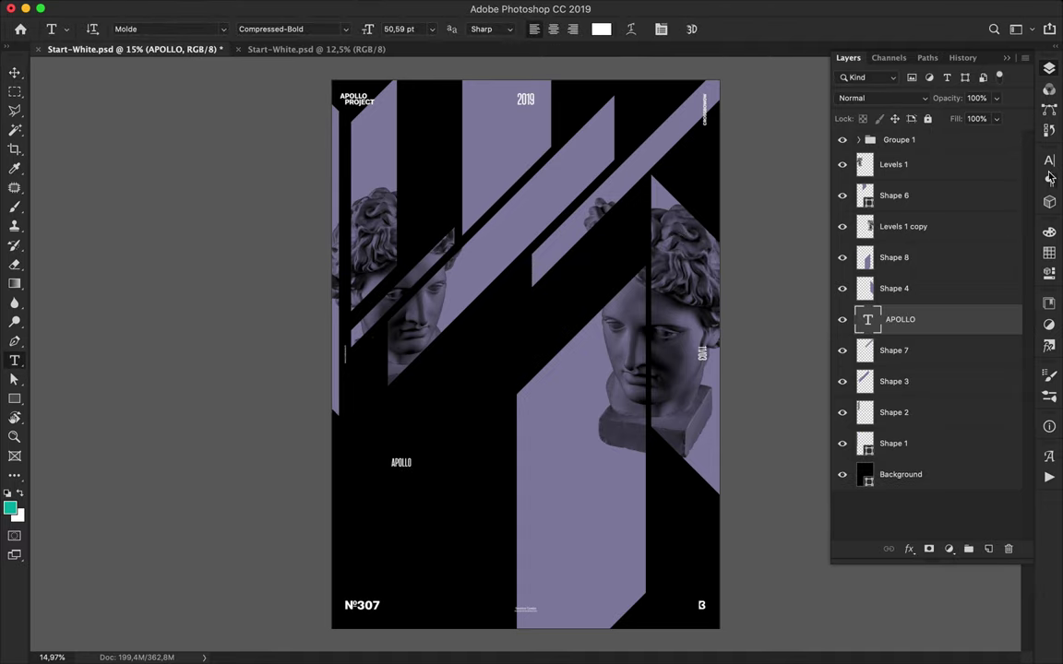
pyautogui.press('super+t')
pyautogui.click(1023, 172)
pyautogui.scroll(-5, 921, 356)
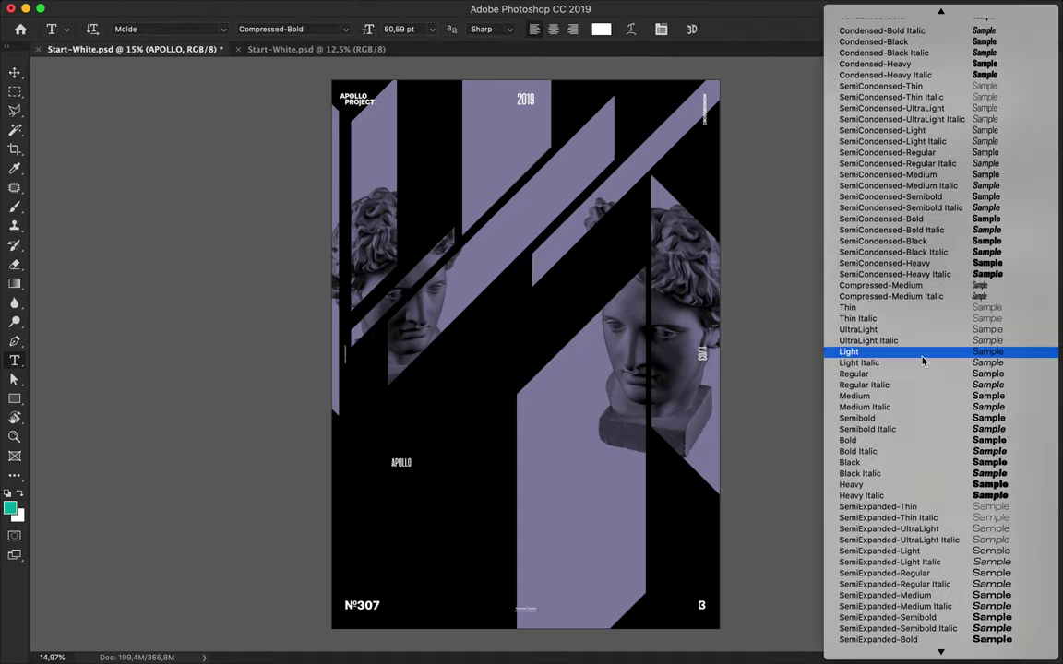
pyautogui.click(921, 399)
pyautogui.click(926, 193)
pyautogui.hotkey('shift', 'Down')
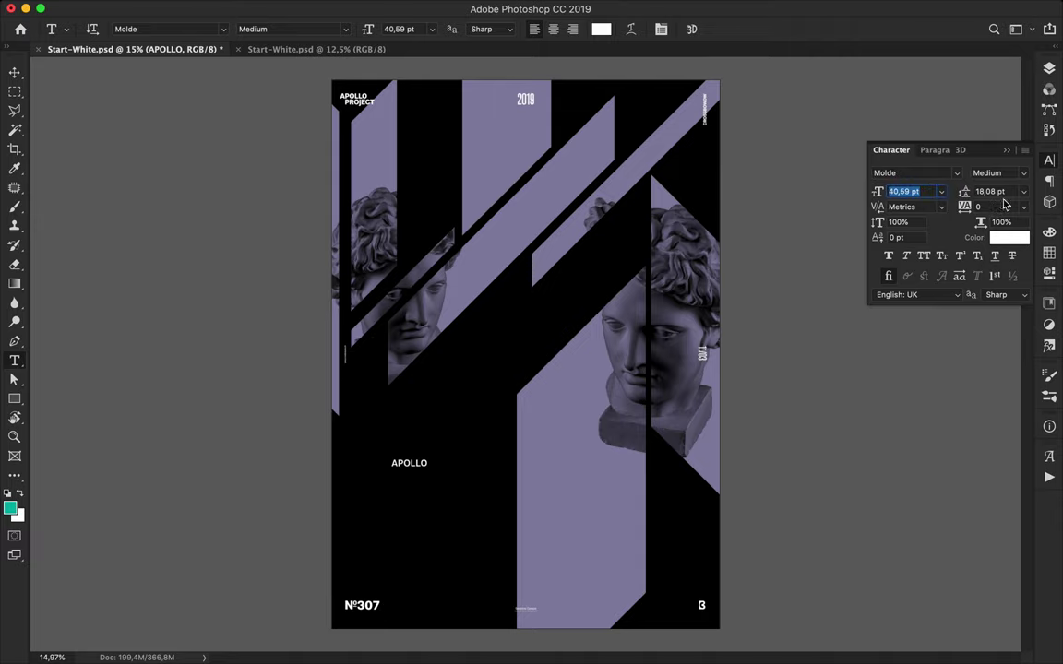
# Set the APOLLO text's tracking to 1000 and shift it right so it overlaps the large lower lilac panel
pyautogui.click(1004, 205)
pyautogui.hotkey('shift', 'Up')
pyautogui.hotkey('shift', 'Up')
pyautogui.hotkey('shift', 'Up')
pyautogui.hotkey('shift', 'Up')
pyautogui.hotkey('shift', 'Up')
pyautogui.hotkey('shift', 'Up')
pyautogui.hotkey('shift', 'Up')
pyautogui.hotkey('shift', 'Up')
pyautogui.hotkey('shift', 'Up')
pyautogui.hotkey('shift', 'Up')
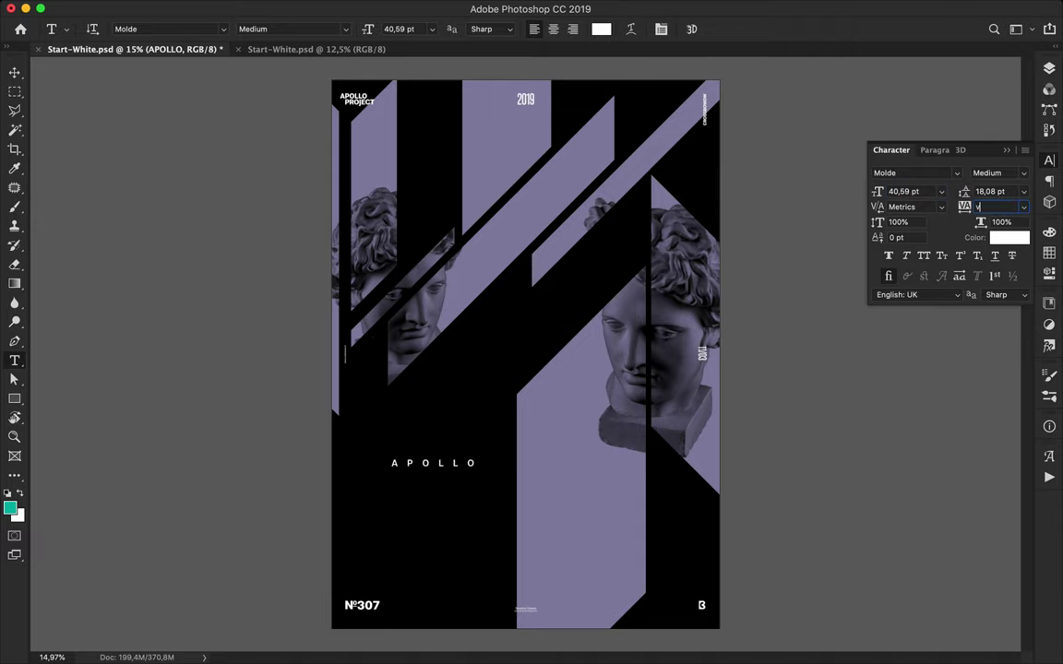
pyautogui.press('v')
pyautogui.moveTo(429, 468); pyautogui.dragTo(535, 469)
# Place the APOLLO layer above Levels 1, then group all shape, image and backdrop layers as Background
pyautogui.click(1049, 69)
pyautogui.moveTo(926, 315); pyautogui.dragTo(922, 155)
pyautogui.click(923, 196)
pyautogui.keyDown('shift'); pyautogui.click(925, 474); pyautogui.keyUp('shift')
pyautogui.click(968, 550)
pyautogui.doubleClick(892, 191)
pyautogui.write('Background')
pyautogui.press('Return')
pyautogui.moveTo(553, 466); pyautogui.dragTo(453, 294)
pyautogui.press('super+z')
pyautogui.press('super+z')
# Duplicate the APOLLO text onto the upper part of the left panel and change the copy to 365°
pyautogui.moveTo(516, 465); pyautogui.dragTo(376, 125)
pyautogui.press('t')
pyautogui.doubleClick(381, 138)
pyautogui.write('36')
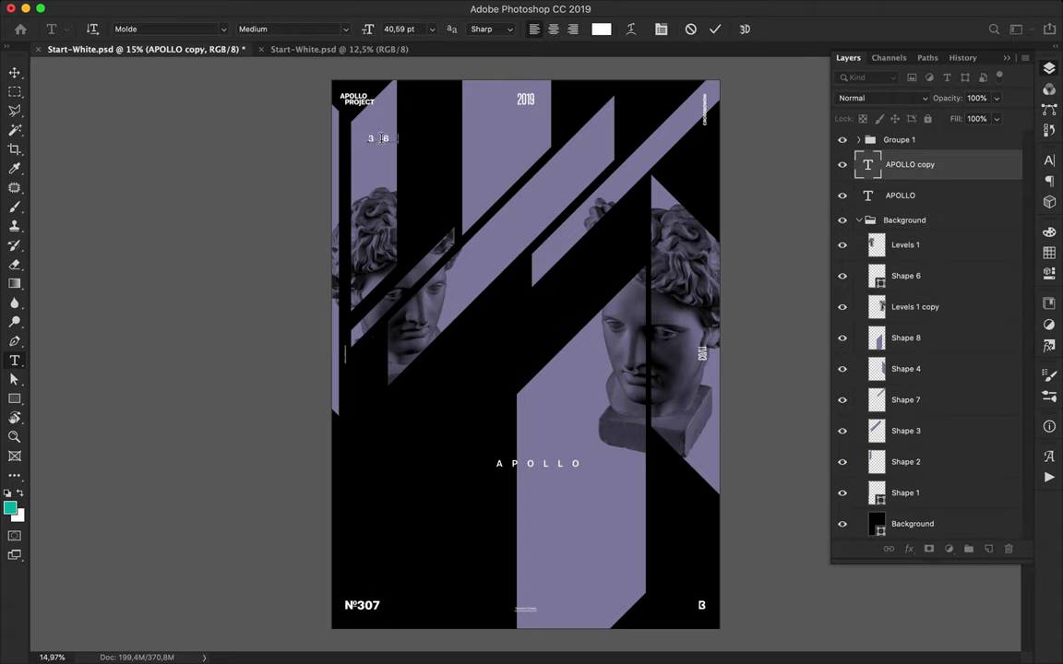
pyautogui.write('5°')
pyautogui.press('Escape')
pyautogui.press('v')
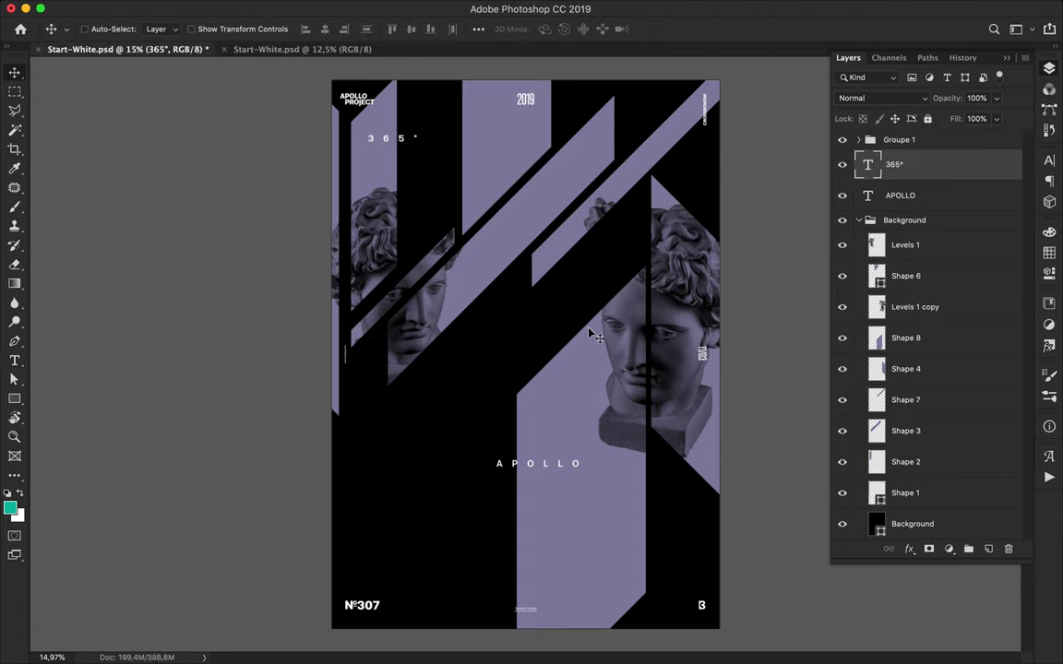
# Duplicate the APOLLO text above the original and change the copy to OBJECTIVE
pyautogui.keyDown('super'); pyautogui.click(518, 466); pyautogui.keyUp('super')
pyautogui.moveTo(518, 466); pyautogui.dragTo(434, 398)
pyautogui.doubleClick(434, 397)
pyautogui.write('OBJECTIVE')
pyautogui.press('super+Return')
pyautogui.press('v')
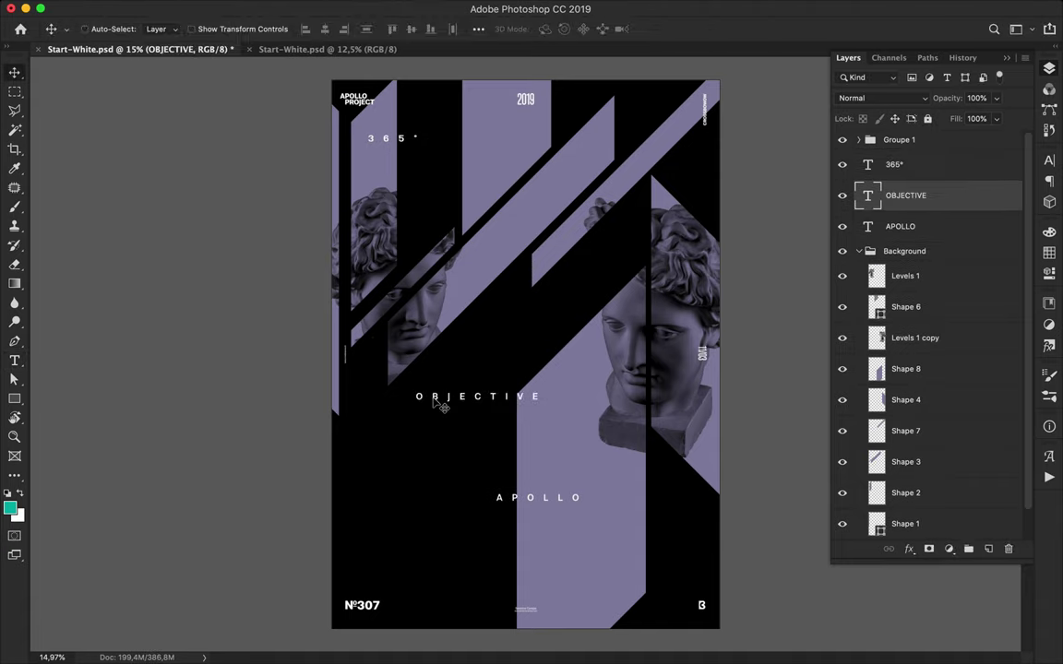
# Enlarge the OBJECTIVE text to about 416 pt and set its tracking to 20
pyautogui.press('super+t')
pyautogui.moveTo(480, 393); pyautogui.dragTo(519, 345)
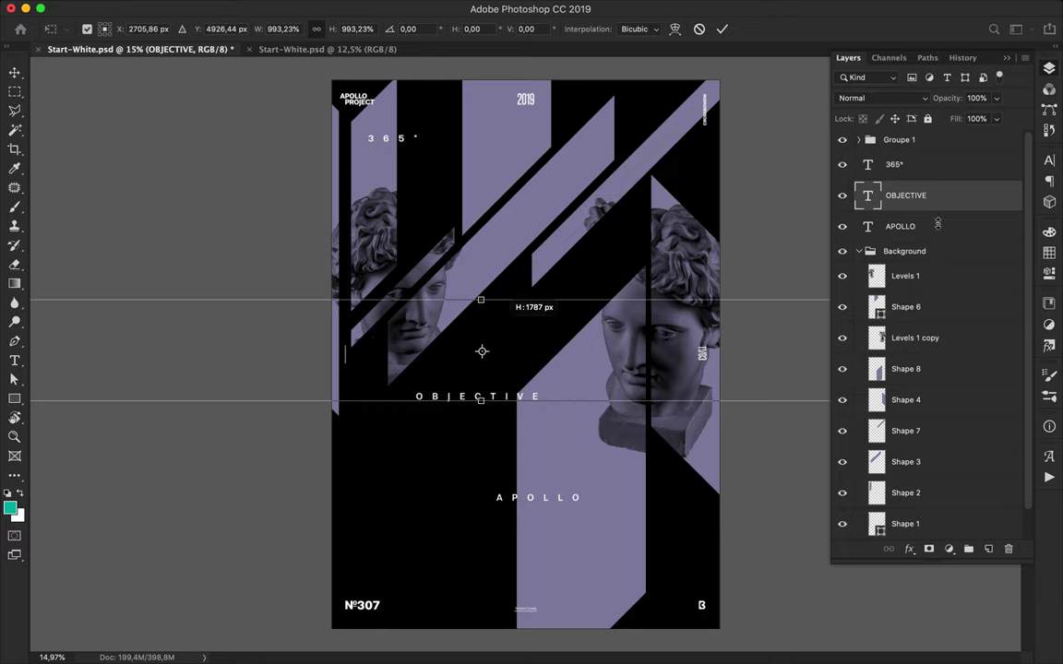
pyautogui.press('Return')
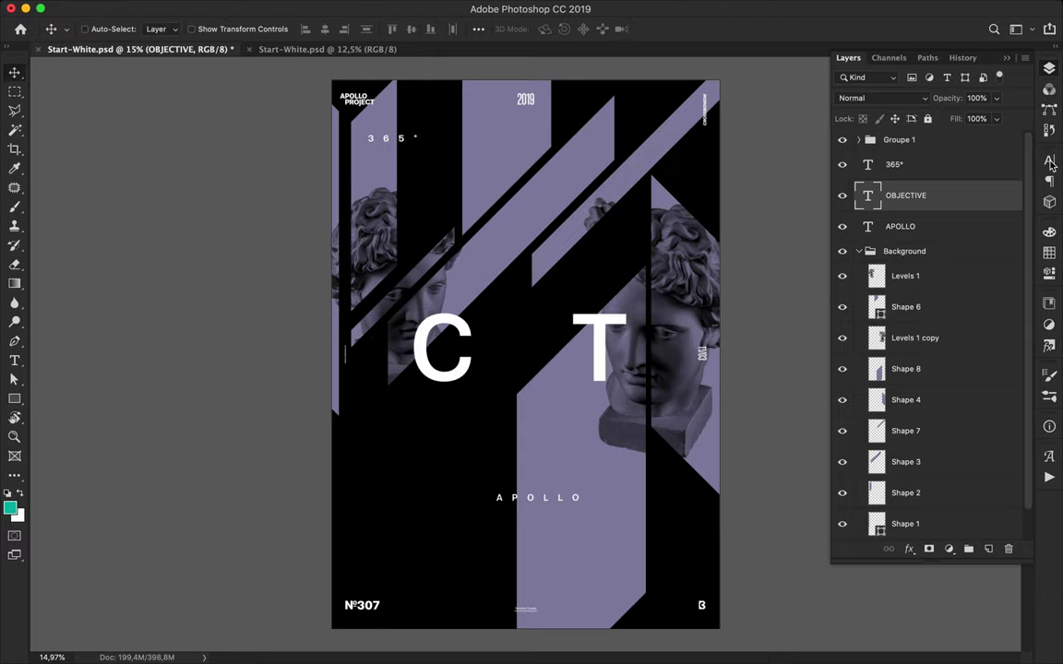
pyautogui.click(1049, 160)
pyautogui.click(1004, 207)
pyautogui.write('20')
pyautogui.press('Return')
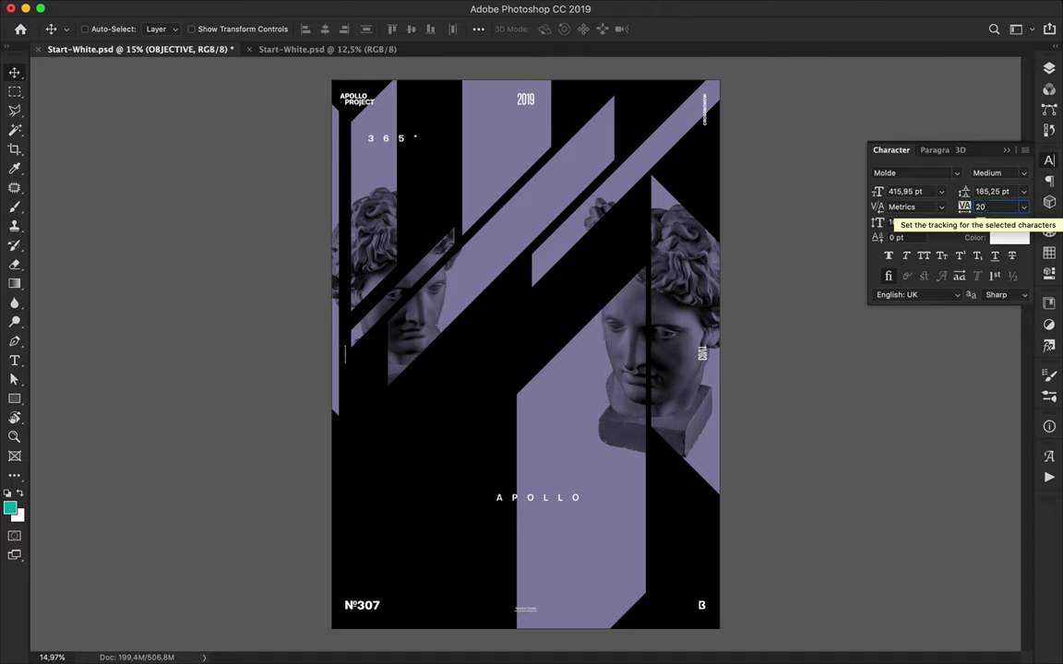
# Move the OBJECTIVE text to the poster's upper left, reduce it to the letter O, and place its layer below Shape 2
pyautogui.moveTo(202, 353); pyautogui.dragTo(747, 248)
pyautogui.doubleClick(437, 242)
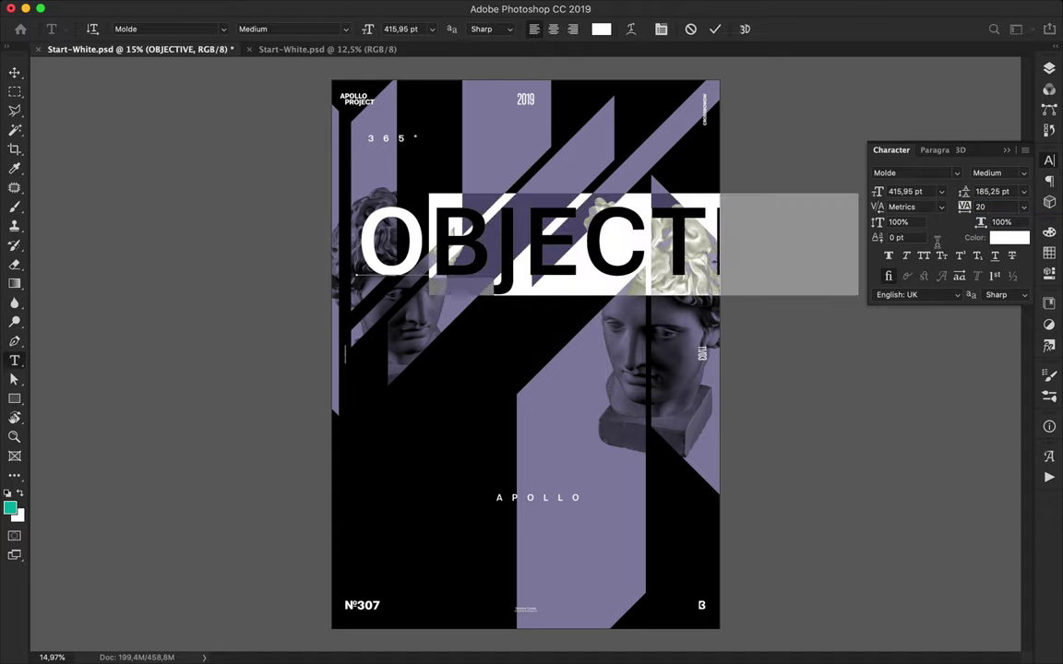
pyautogui.write('O')
pyautogui.press('Escape')
pyautogui.click(1049, 69)
pyautogui.moveTo(890, 195); pyautogui.dragTo(914, 507)
# Scale the letter O to about 1022 pt behind the upper-left panels, and shift the 365° text slightly up and left
pyautogui.moveTo(411, 237); pyautogui.dragTo(432, 196)
pyautogui.hotkey('ctrl', 't')
pyautogui.moveTo(440, 250); pyautogui.dragTo(542, 398)
pyautogui.moveTo(493, 328); pyautogui.dragTo(474, 320)
pyautogui.moveTo(413, 178); pyautogui.dragTo(394, 137)
pyautogui.press('Return')
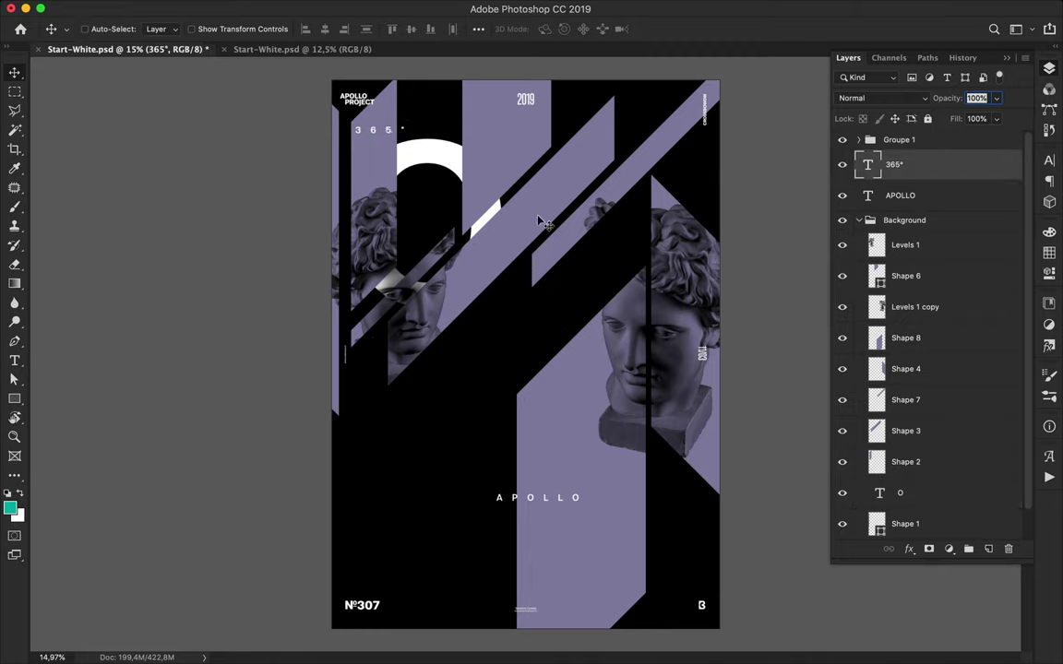
# Duplicate the large O toward the poster's lower center and change the copy to BJE
pyautogui.keyDown('super'); pyautogui.click(430, 161); pyautogui.keyUp('super')
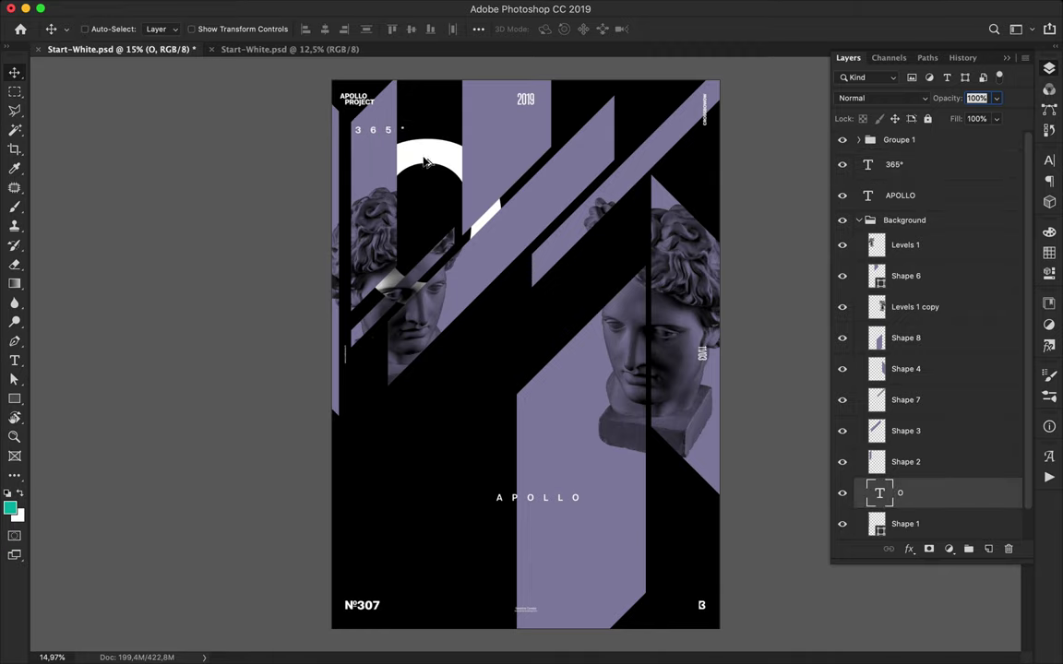
pyautogui.moveTo(430, 161); pyautogui.dragTo(466, 379)
pyautogui.press('t')
pyautogui.doubleClick(479, 411)
pyautogui.write('B')
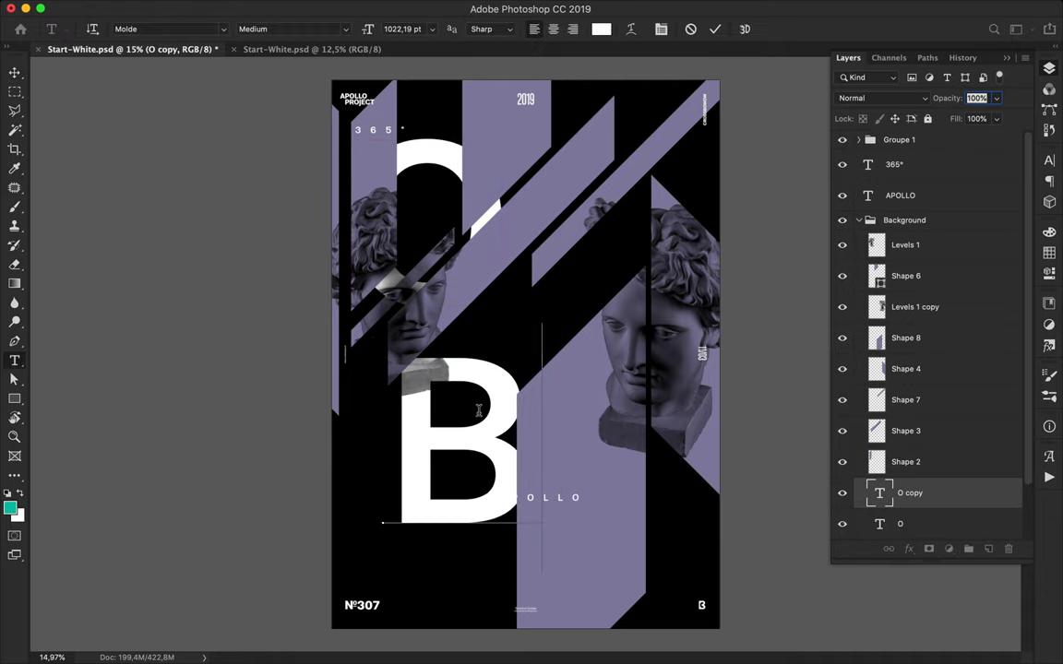
pyautogui.write('JE')
pyautogui.press('super+Return')
pyautogui.press('v')
# Scale the BJE text to about 404 pt at the poster's upper right and place its layer between Shape 4 and Shape 7
pyautogui.press('super+t')
pyautogui.moveTo(755, 447); pyautogui.dragTo(596, 182)
pyautogui.moveTo(946, 484); pyautogui.dragTo(911, 351)
pyautogui.moveTo(560, 170); pyautogui.dragTo(587, 206)
pyautogui.moveTo(905, 369); pyautogui.dragTo(911, 408)
pyautogui.moveTo(587, 185); pyautogui.dragTo(460, 408)
pyautogui.press('super+z')
# Extend the BJE text to BJEC
pyautogui.doubleClick(672, 168)
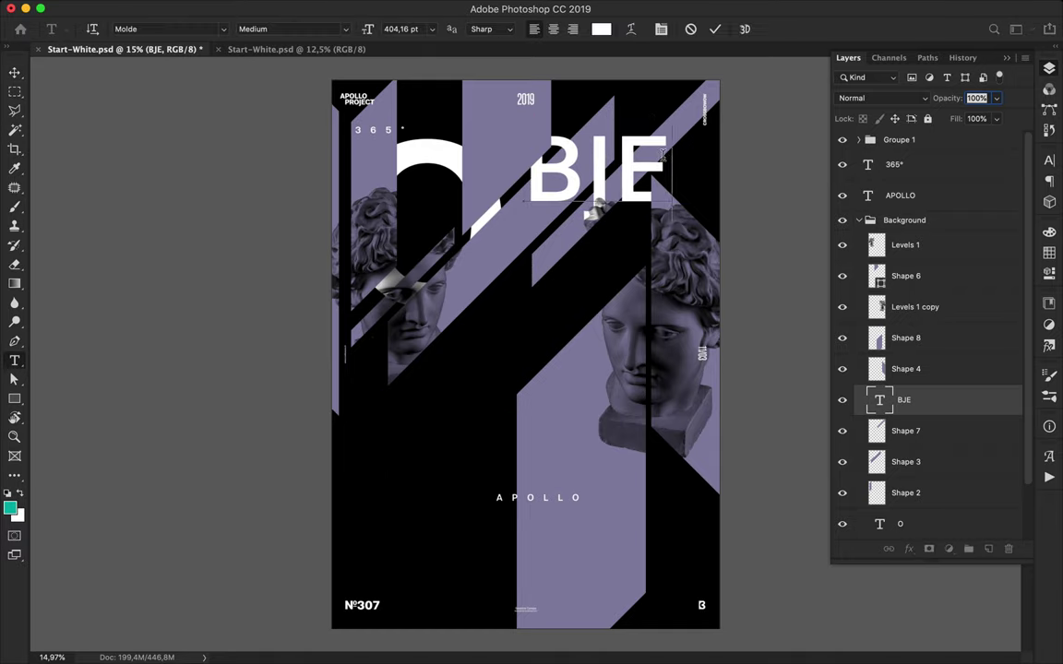
pyautogui.write('C')
pyautogui.press('super+Return')
# Duplicate the BJEC text toward the poster's middle and change the copy to CTIVE
pyautogui.moveTo(644, 174); pyautogui.dragTo(500, 364)
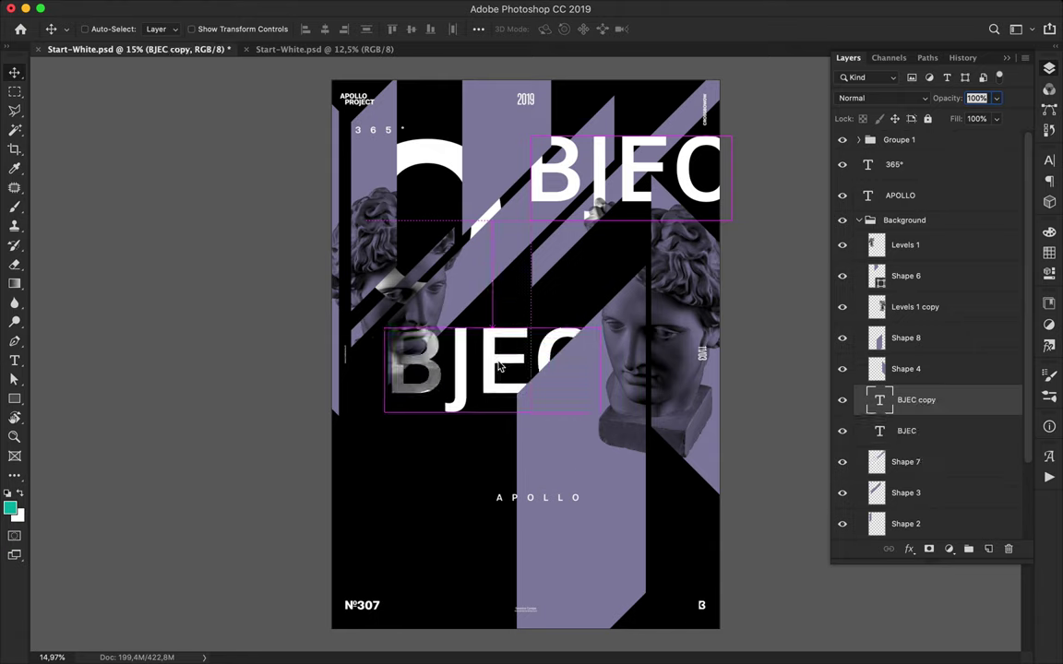
pyautogui.doubleClick(500, 365)
pyautogui.press('super+a')
pyautogui.write('TIVE')
pyautogui.click(397, 362)
pyautogui.write('C')
pyautogui.press('super+Return')
# Place the CTIVE layer below Shape 3 and move the text to the poster's lower left, just above №307
pyautogui.press('v')
pyautogui.moveTo(914, 399); pyautogui.dragTo(913, 508)
pyautogui.moveTo(532, 365); pyautogui.dragTo(429, 554)
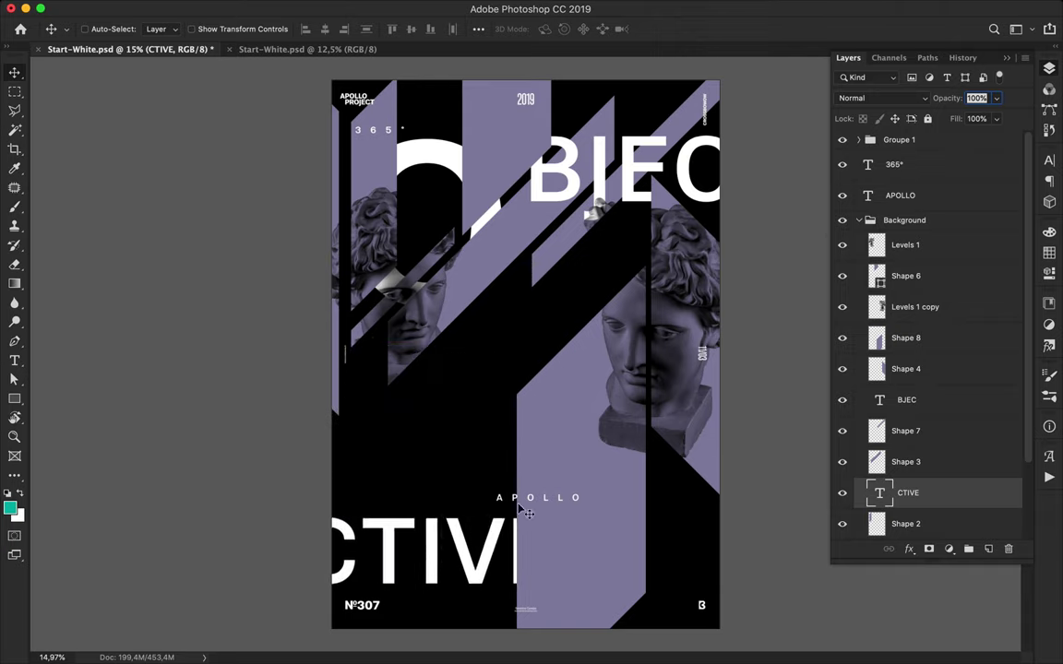
# Reduce the CTIVE text to 304.16 pt and raise it to just above the small APOLLO text
pyautogui.click(1049, 162)
pyautogui.click(933, 192)
pyautogui.hotkey('shift', 'Down')
pyautogui.hotkey('shift', 'Down')
pyautogui.hotkey('shift', 'Down')
pyautogui.hotkey('shift', 'Down')
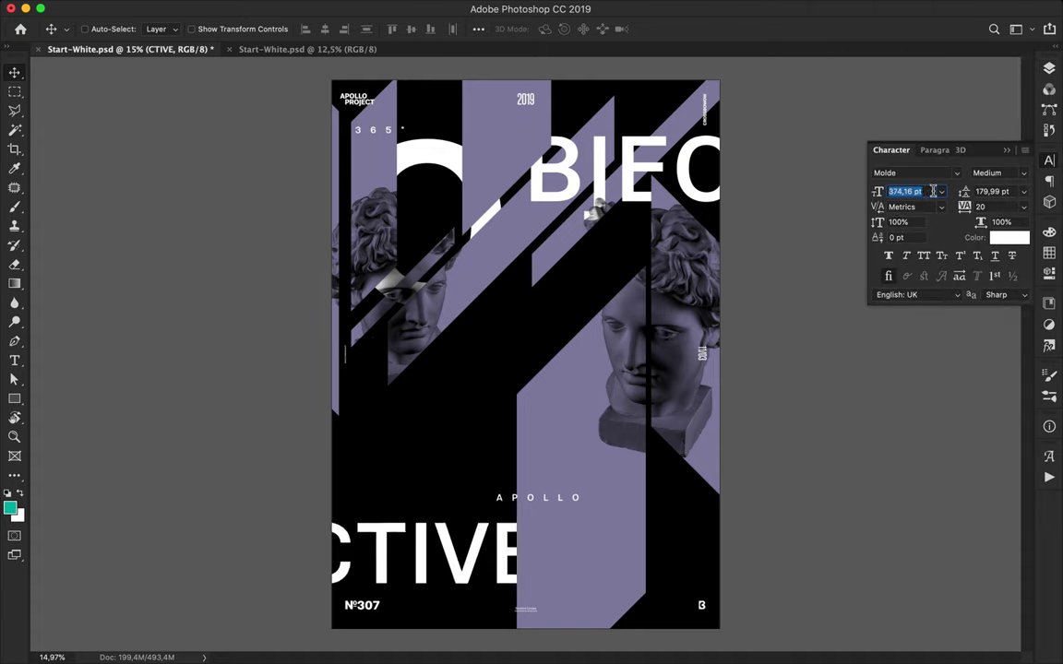
pyautogui.hotkey('shift', 'Down')
pyautogui.hotkey('shift', 'Down')
pyautogui.hotkey('shift', 'Down')
pyautogui.hotkey('shift', 'Down')
pyautogui.hotkey('shift', 'Down')
pyautogui.moveTo(440, 570); pyautogui.dragTo(420, 468)
# Move the BJEC text down and left toward the large O, and place its layer below Shape 7
pyautogui.moveTo(600, 175); pyautogui.dragTo(538, 238)
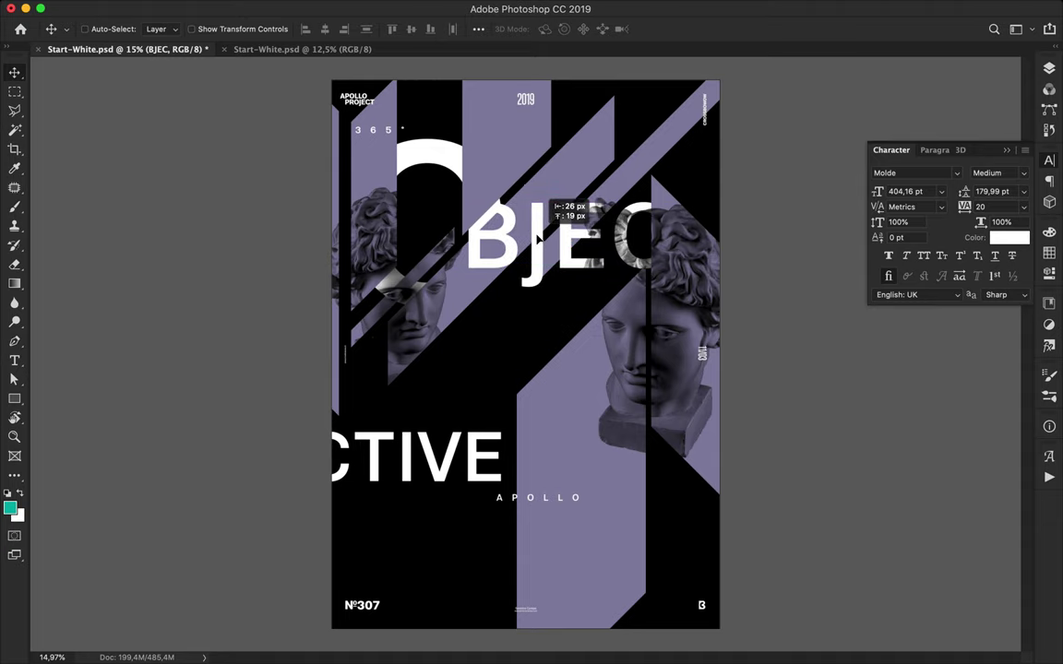
pyautogui.click(1049, 69)
pyautogui.scroll(-4, 961, 378)
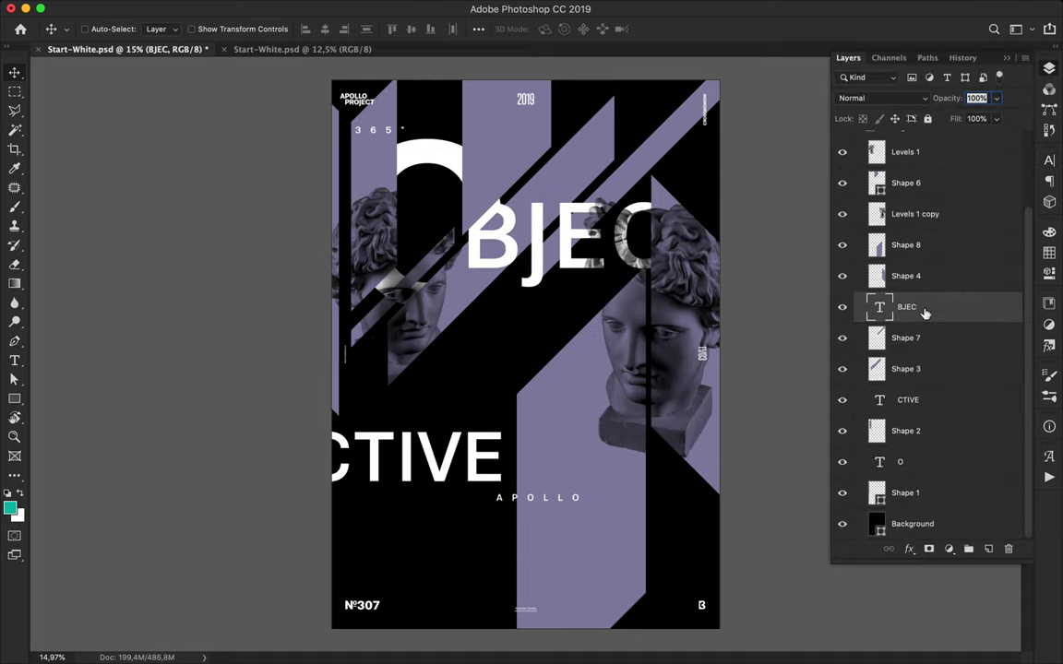
pyautogui.moveTo(925, 314); pyautogui.dragTo(927, 346)
# Raise the CTIVE text to just below BJEC and place its layer below Shape 1
pyautogui.moveTo(447, 474); pyautogui.dragTo(441, 424)
pyautogui.press('super+z')
pyautogui.moveTo(405, 468); pyautogui.dragTo(410, 390)
pyautogui.moveTo(908, 400); pyautogui.dragTo(910, 496)
pyautogui.moveTo(484, 389); pyautogui.dragTo(484, 362)
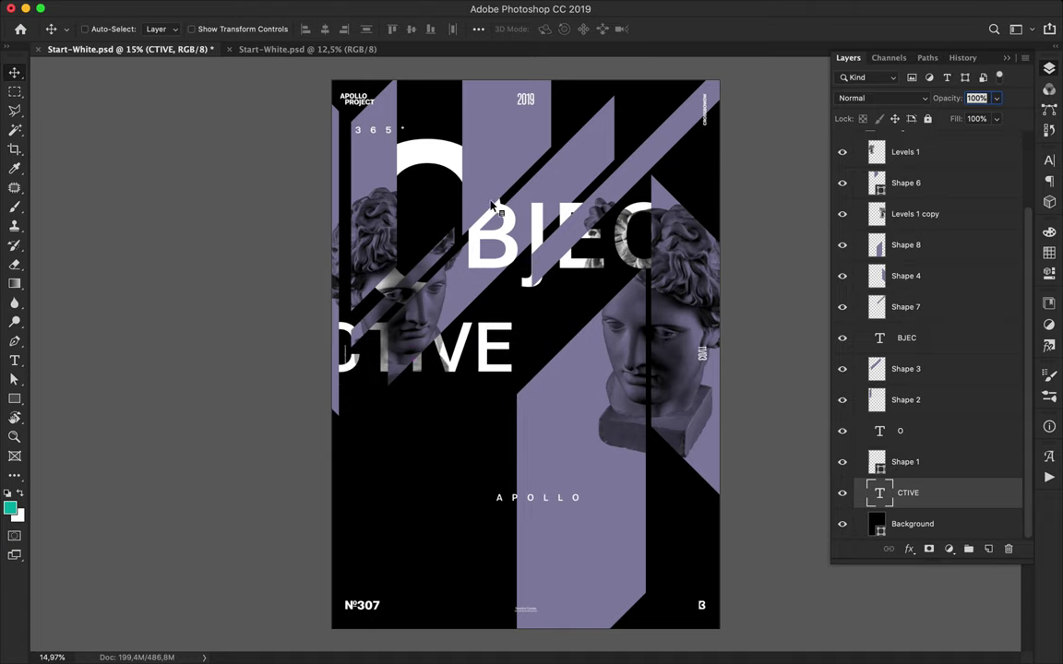
# Delete the Shape 6 panel behind the 2019 text
pyautogui.click(514, 158)
pyautogui.press('Delete')
# Nudge the BJEC text slightly up, and slide the Shape 7 diagonal strip up and right
pyautogui.click(515, 234)
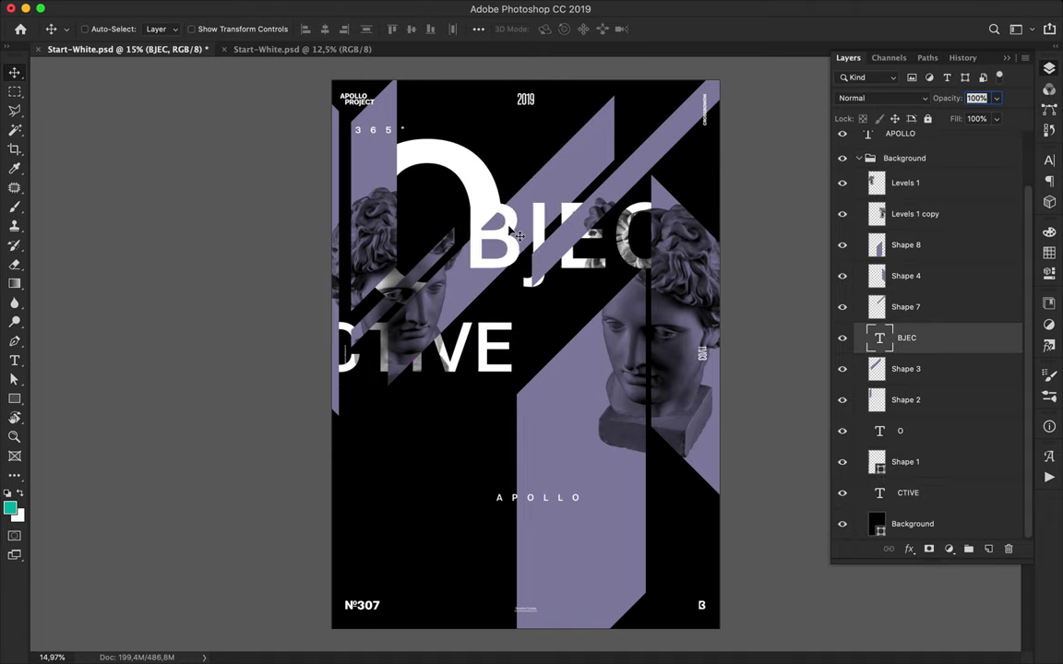
pyautogui.moveTo(510, 227)
pyautogui.mouseDown()
pyautogui.moveTo(519, 218)
pyautogui.moveTo(532, 227)
pyautogui.moveTo(508, 223)
pyautogui.mouseUp()
pyautogui.doubleClick(516, 227)
pyautogui.press('Escape')
pyautogui.moveTo(622, 178); pyautogui.dragTo(651, 149)
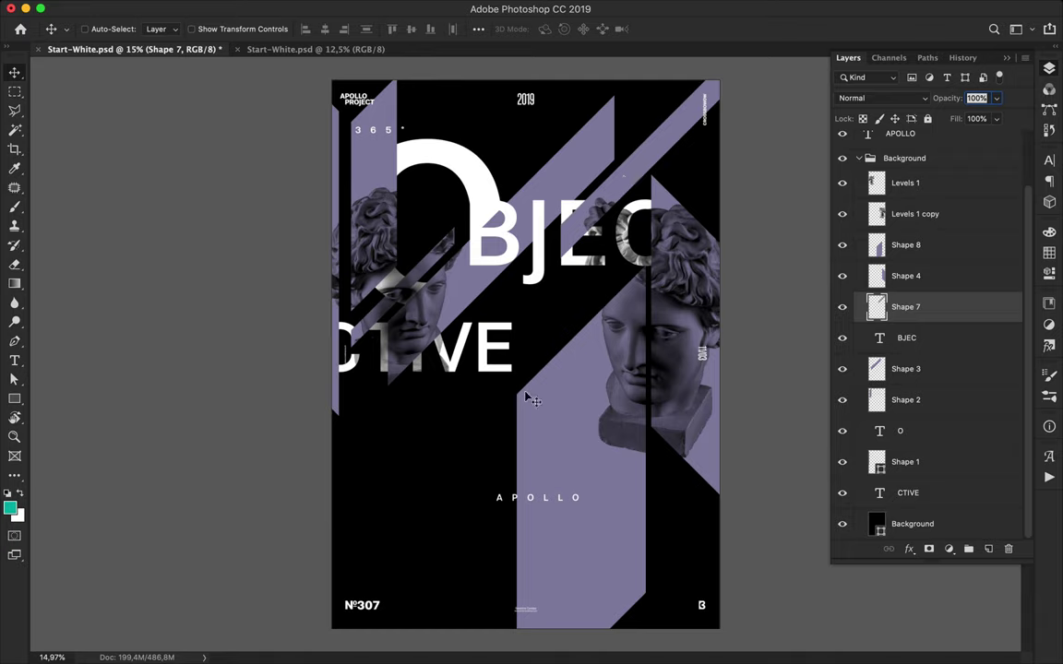
# Change the large O to Molde Regular and adjust its position slightly
pyautogui.click(466, 169)
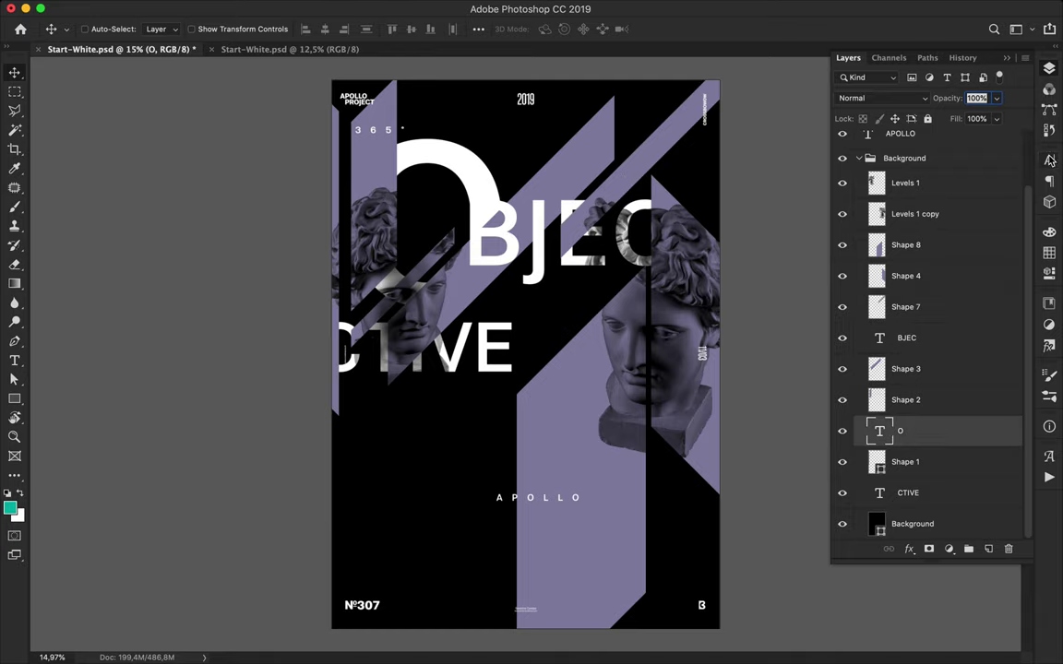
pyautogui.click(1049, 159)
pyautogui.moveTo(498, 169); pyautogui.dragTo(469, 173)
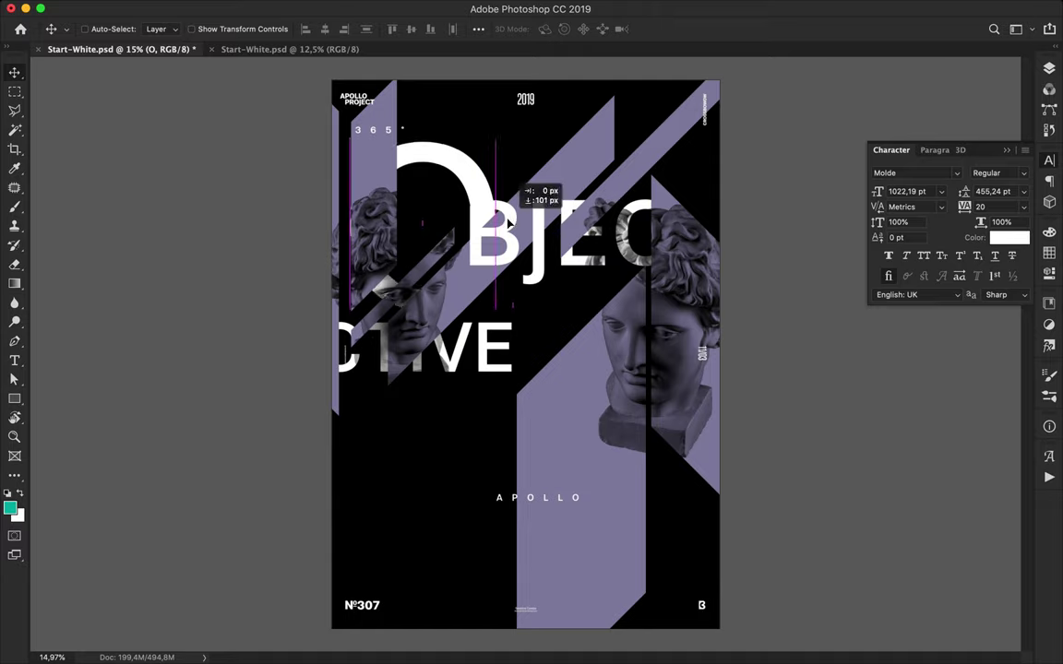
# Nudge the BJEC text slightly down and right, and lower the right-edge panel, Shape 4, a little
pyautogui.moveTo(510, 226); pyautogui.dragTo(506, 240)
pyautogui.moveTo(629, 171); pyautogui.dragTo(654, 208)
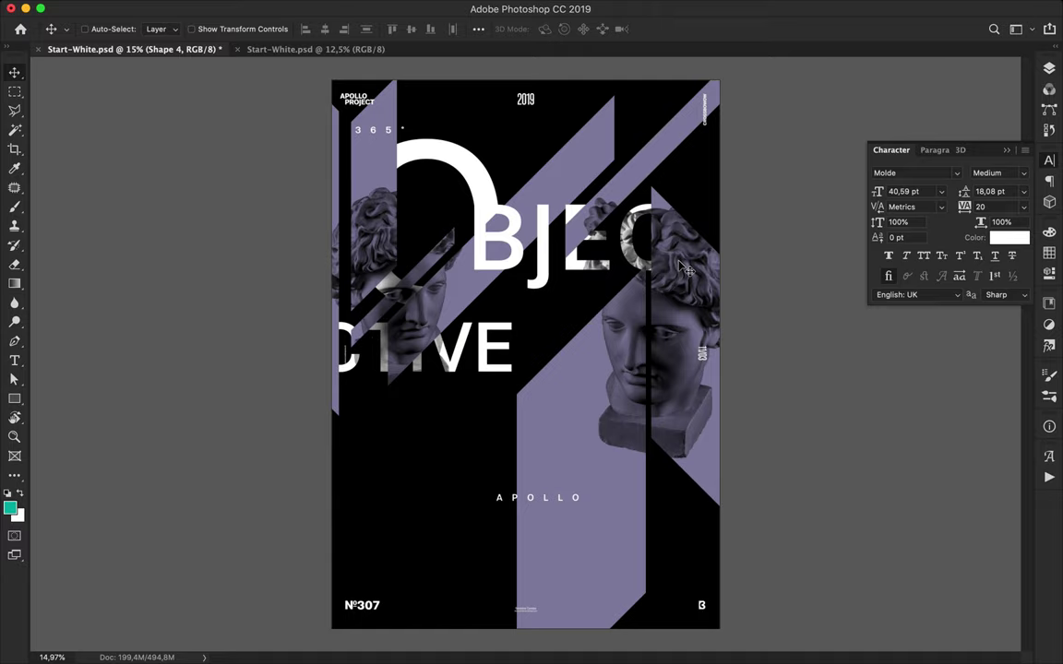
# Set the CTIVE text's tracking to 220 and nudge the large O slightly right
pyautogui.keyDown('super'); pyautogui.click(503, 346); pyautogui.keyUp('super')
pyautogui.write('220')
pyautogui.press('Return')
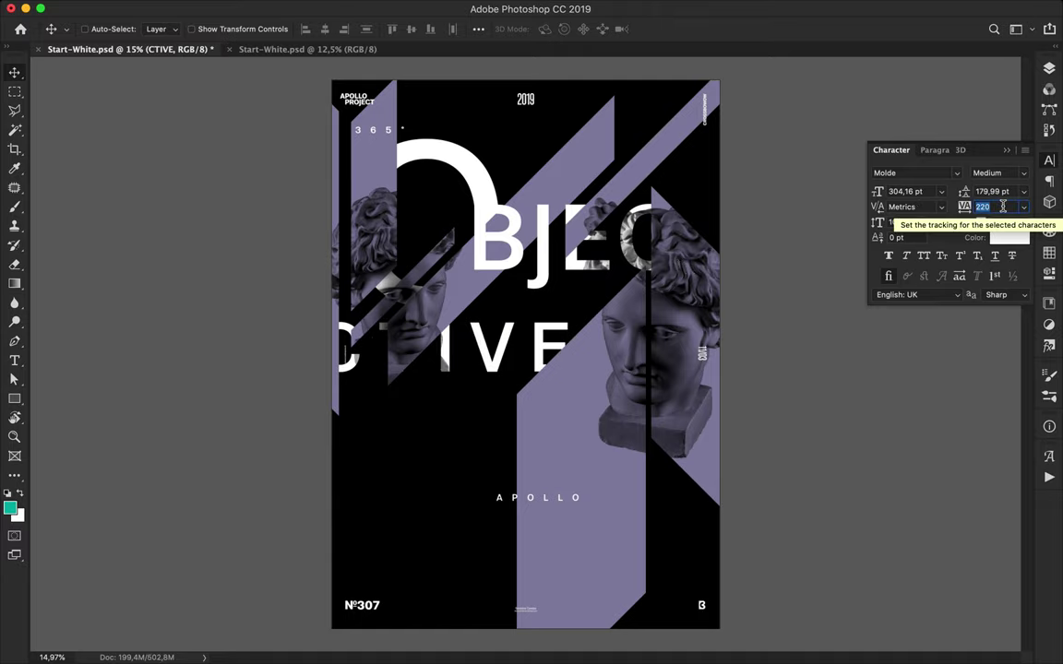
pyautogui.keyDown('super'); pyautogui.click(471, 173); pyautogui.keyUp('super')
pyautogui.moveTo(472, 173)
pyautogui.mouseDown()
pyautogui.moveTo(415, 69)
pyautogui.moveTo(490, 181)
pyautogui.moveTo(476, 182)
pyautogui.mouseUp()
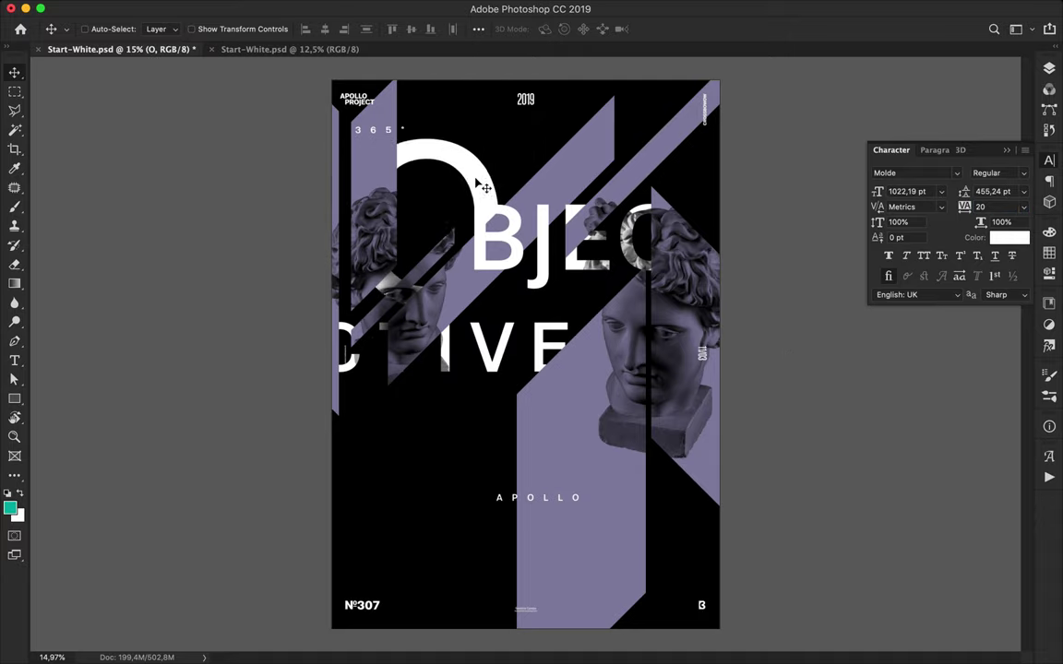
# Draw a slanted four-sided lilac panel behind the 2019 text with the Pen tool, and shift it left over the O
pyautogui.press('p')
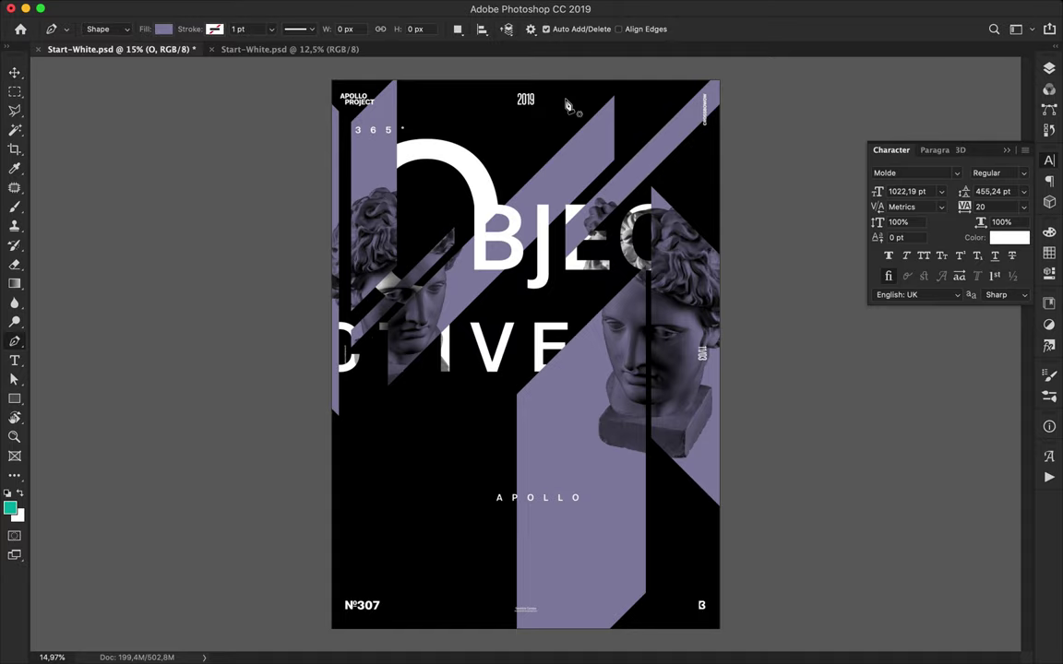
pyautogui.click(600, 80)
pyautogui.click(463, 119)
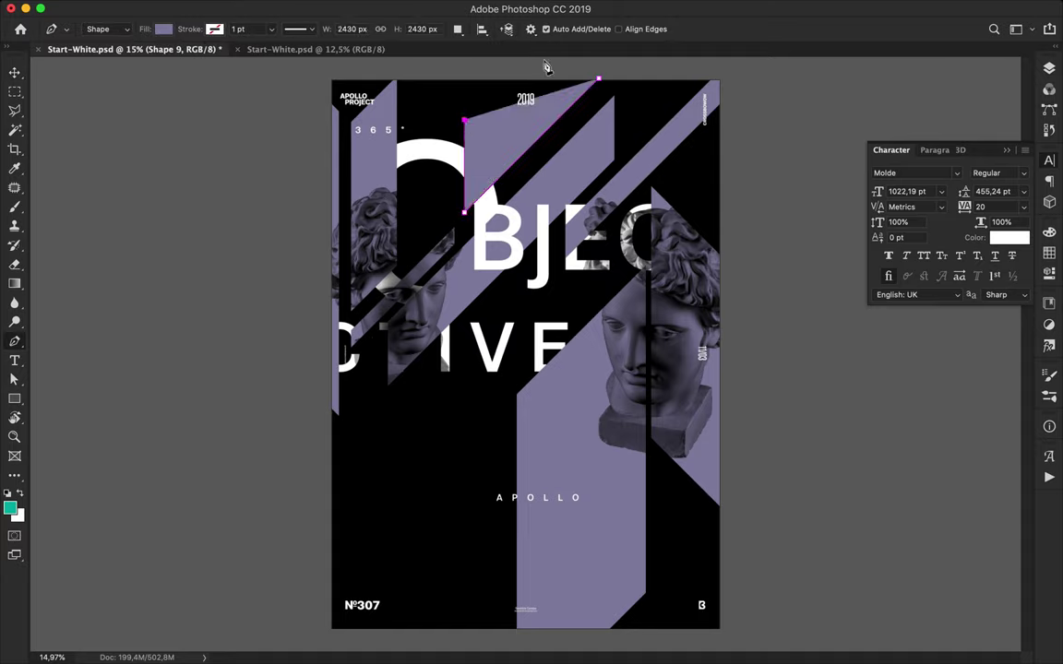
pyautogui.click(523, 61)
pyautogui.click(600, 79)
pyautogui.press('v')
pyautogui.moveTo(532, 114); pyautogui.dragTo(507, 114)
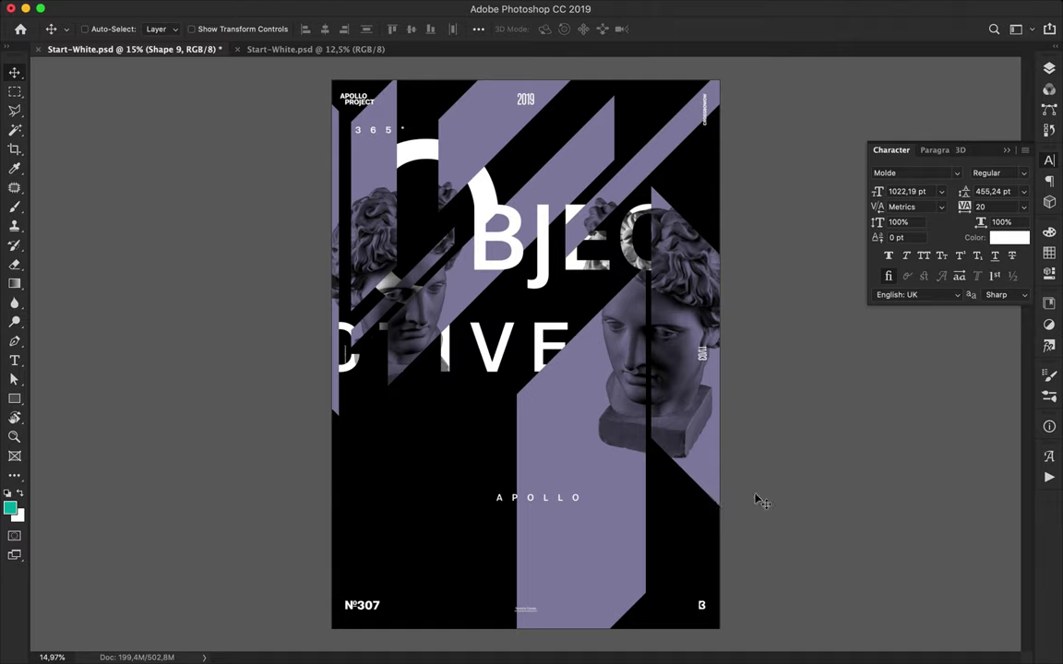
# Duplicate the APOLLO text repeatedly along the same vertical line, from the poster's bottom up to beneath 2019
pyautogui.click(564, 504)
pyautogui.moveTo(564, 504); pyautogui.dragTo(560, 472)
pyautogui.moveTo(559, 472); pyautogui.dragTo(562, 129)
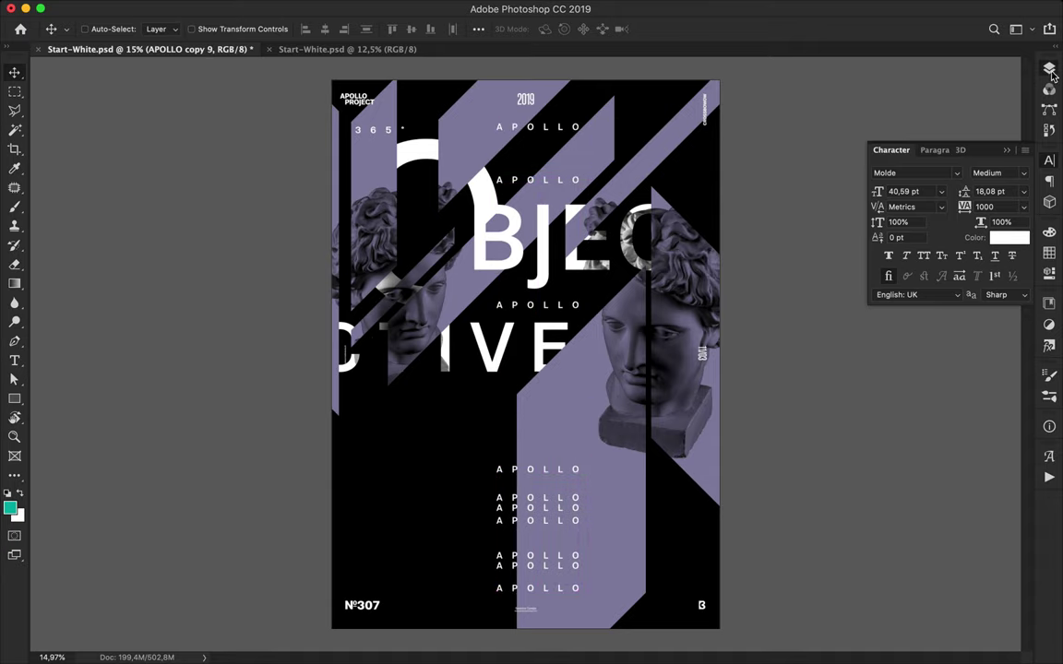
# Place the topmost APOLLO copy's layer between Shape 9 and O, and lower the copy above CTIVE slightly
pyautogui.click(1049, 69)
pyautogui.scroll(-10, 932, 483)
pyautogui.moveTo(923, 276); pyautogui.dragTo(914, 413)
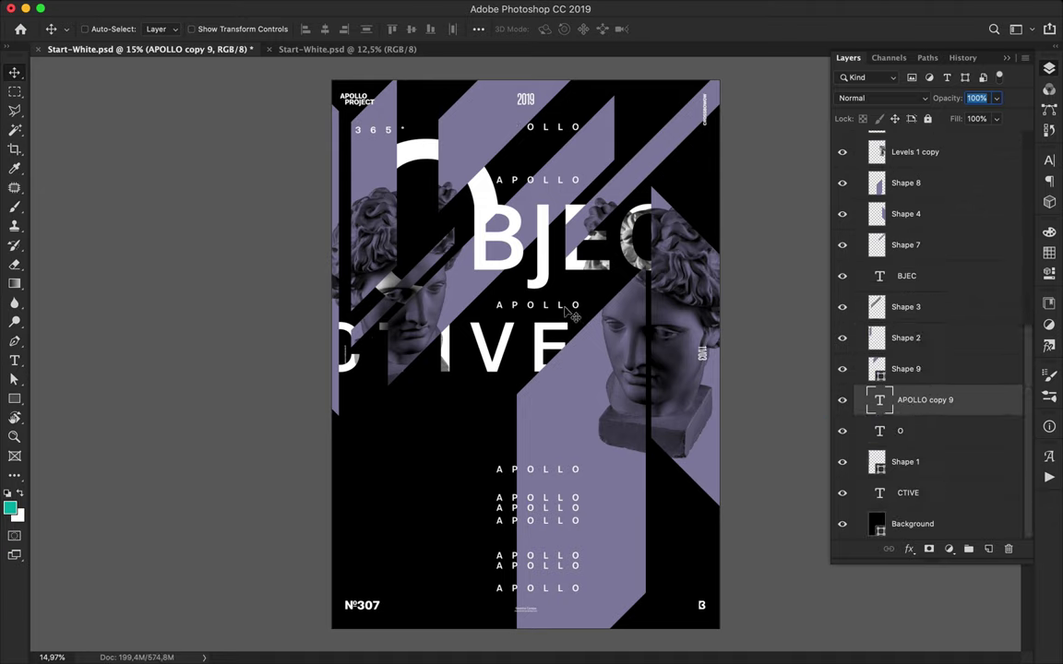
pyautogui.moveTo(560, 311); pyautogui.dragTo(563, 318)
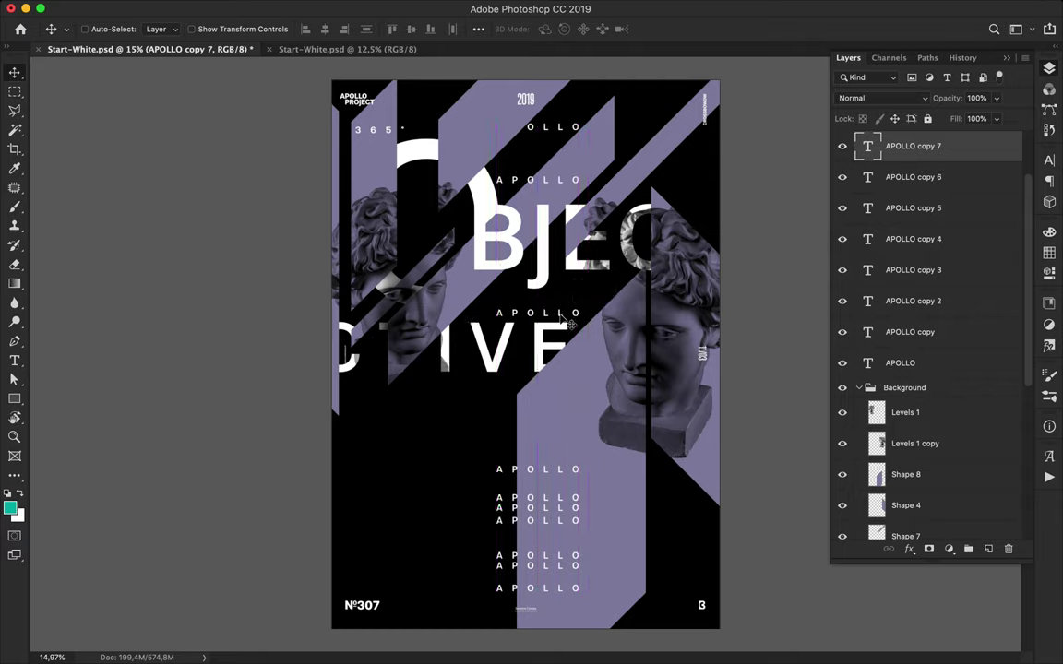
# Duplicate the 365° text repeatedly along the same vertical line, clustering copies over the upper lilac panel and spacing others down the lower poster
pyautogui.keyDown('super'); pyautogui.click(373, 131); pyautogui.keyUp('super')
pyautogui.moveTo(374, 132); pyautogui.dragTo(374, 144)
pyautogui.moveTo(374, 144); pyautogui.dragTo(395, 199)
pyautogui.moveTo(384, 442); pyautogui.dragTo(398, 172)
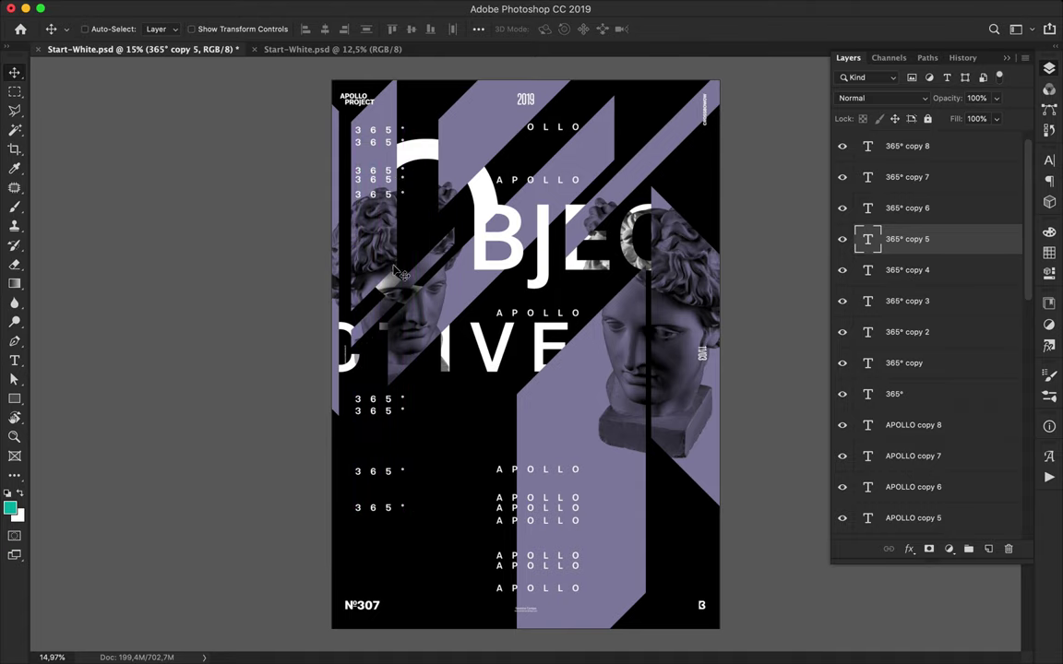
pyautogui.click(375, 417)
pyautogui.moveTo(382, 422); pyautogui.dragTo(382, 216)
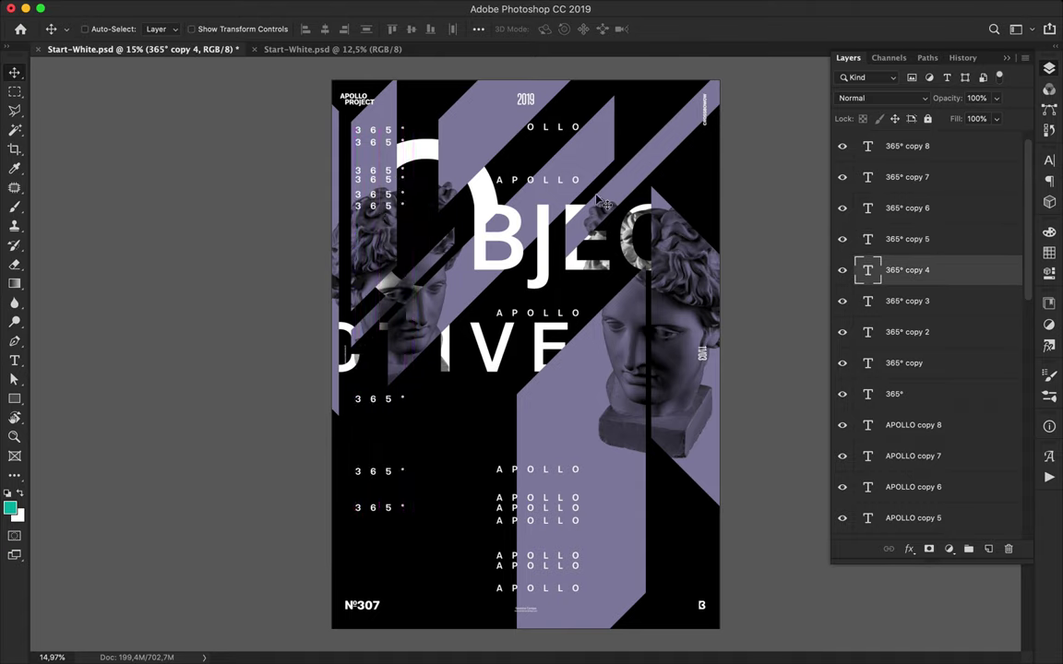
# Draw a 6480 px unfilled circle with a 1 pt black stroke over the poster's lower right, layered above Levels 1 in the Background group
pyautogui.press('u')
pyautogui.scroll(-8, 877, 323)
pyautogui.click(878, 363)
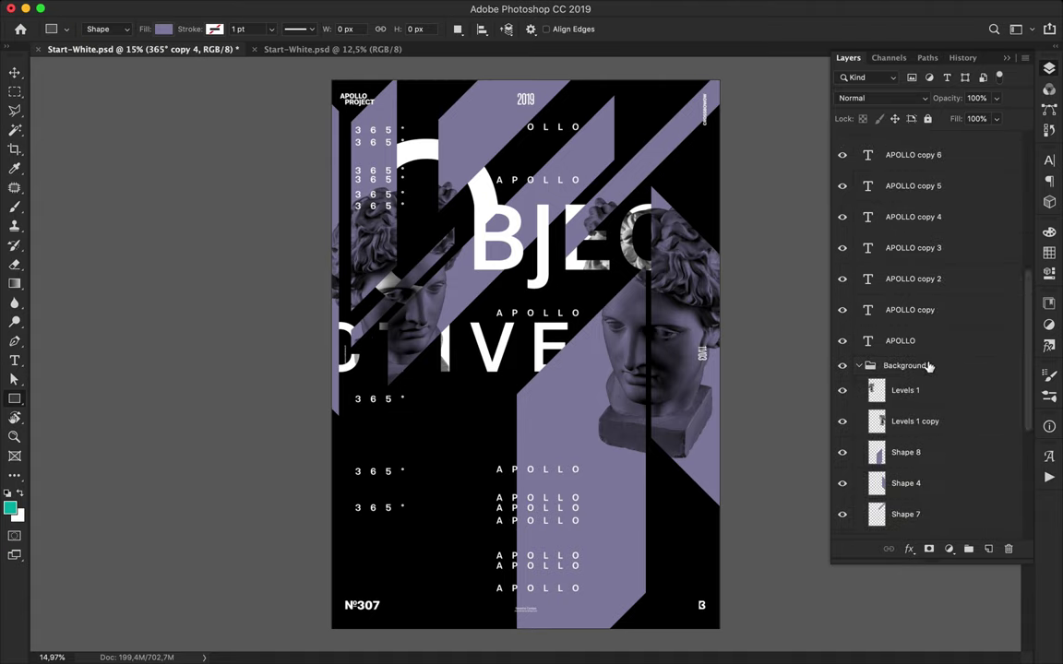
pyautogui.moveTo(472, 211); pyautogui.dragTo(522, 262)
pyautogui.press('BackSpace')
pyautogui.rightClick(21, 396)
pyautogui.click(21, 397)
pyautogui.rightClick(21, 397)
pyautogui.click(57, 425)
pyautogui.click(163, 28)
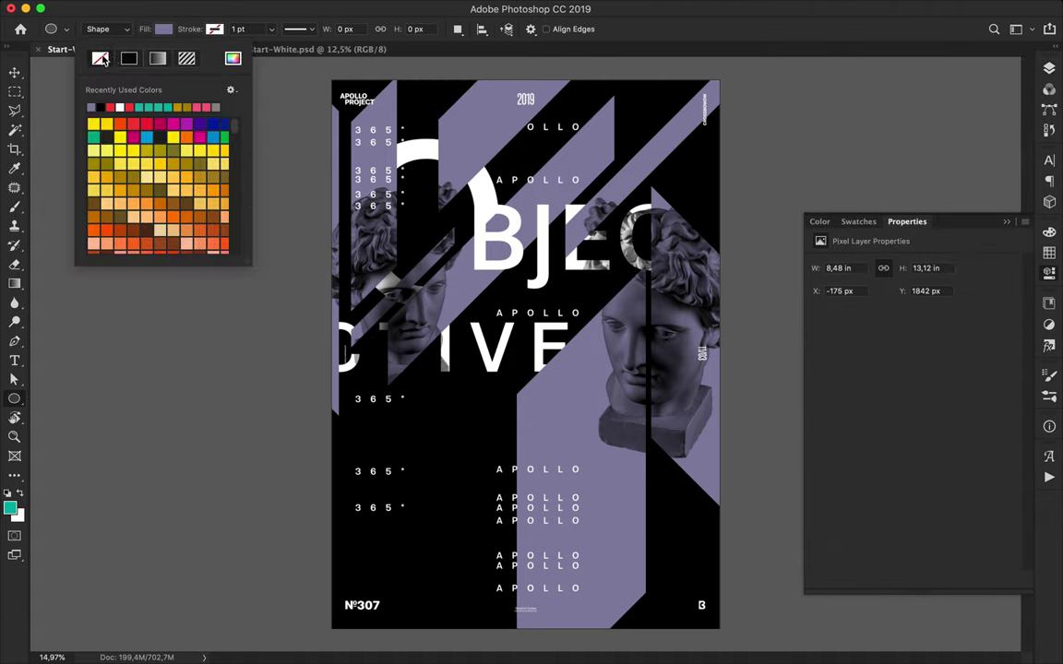
pyautogui.click(215, 29)
pyautogui.moveTo(683, 429); pyautogui.dragTo(861, 607)
pyautogui.press('v')
pyautogui.moveTo(748, 609); pyautogui.dragTo(726, 585)
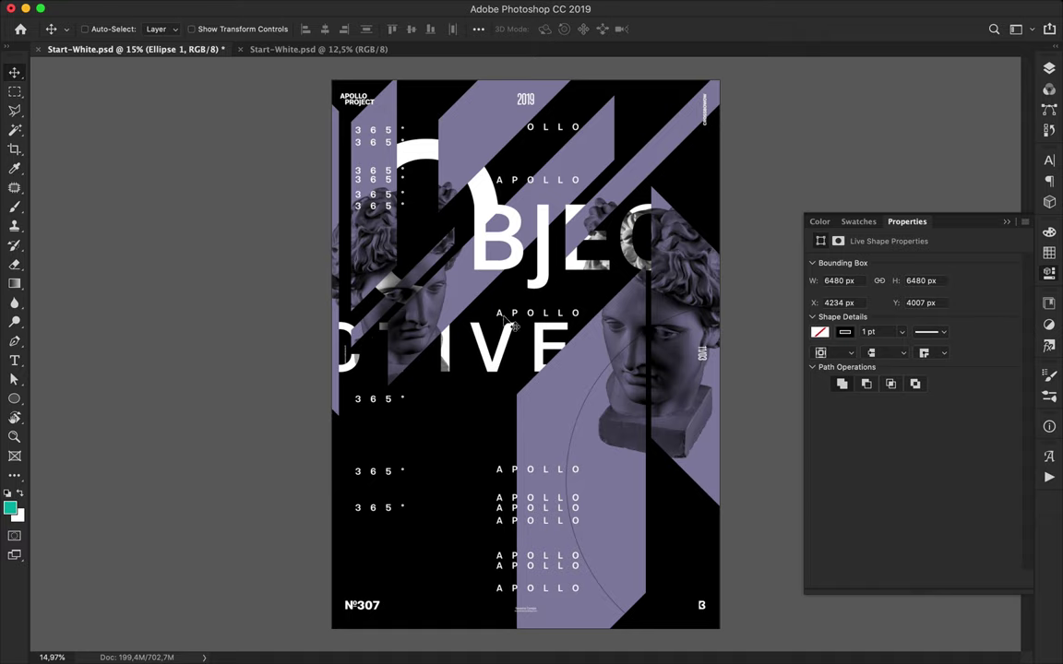
# Draw a smaller 1480 px outlined circle over the poster's left edge beside the left bust
pyautogui.press('u')
pyautogui.moveTo(362, 297)
pyautogui.mouseDown()
pyautogui.moveTo(406, 309)
pyautogui.moveTo(383, 328)
pyautogui.moveTo(396, 314)
pyautogui.moveTo(374, 370)
pyautogui.moveTo(346, 355)
pyautogui.mouseUp()
pyautogui.press('v')
pyautogui.press('u')
pyautogui.press('v')
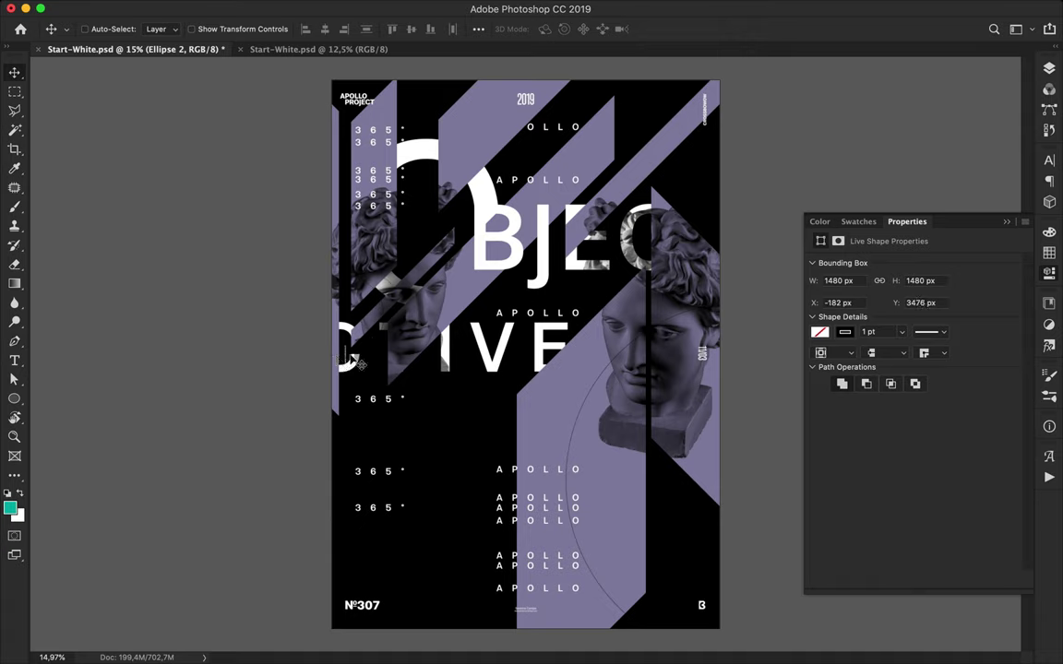
# Draw a thin diagonal black line about 3324 px wide and 752 px high between the two busts' faces with the Pen tool
pyautogui.press('p')
pyautogui.click(434, 300)
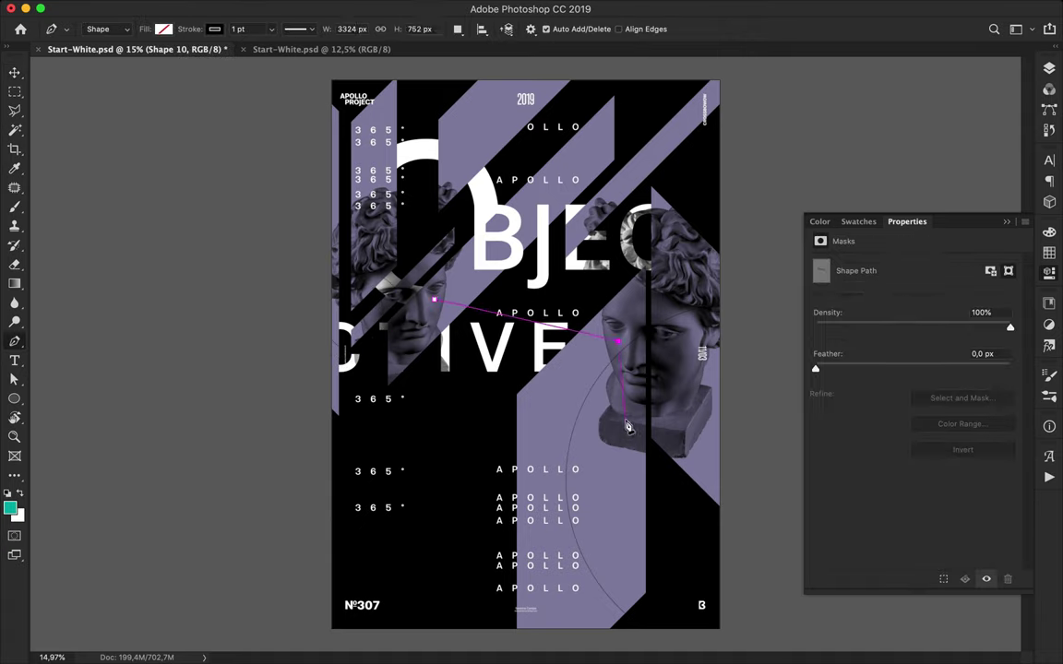
pyautogui.press('v')
pyautogui.click(1055, 71)
pyautogui.moveTo(940, 412); pyautogui.dragTo(892, 287)
pyautogui.scroll(2, 495, 244)
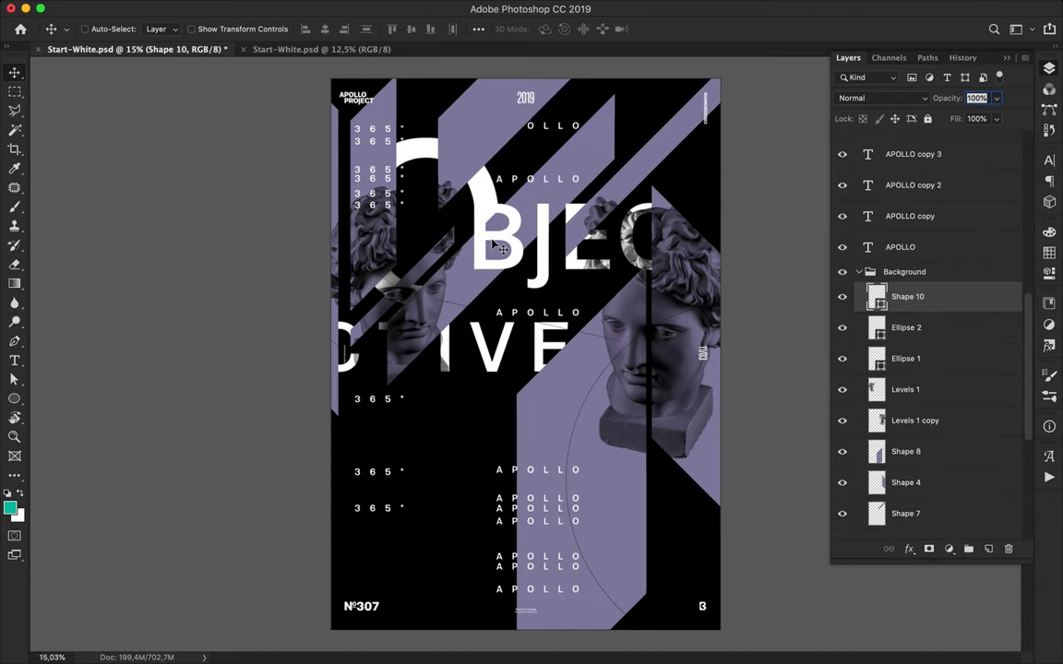
# Draw a small slanted stripe near the poster's upper right corner with the Pen tool, with white fill and no stroke
pyautogui.press('p')
pyautogui.keyDown('super'); pyautogui.click(622, 275); pyautogui.keyUp('super')
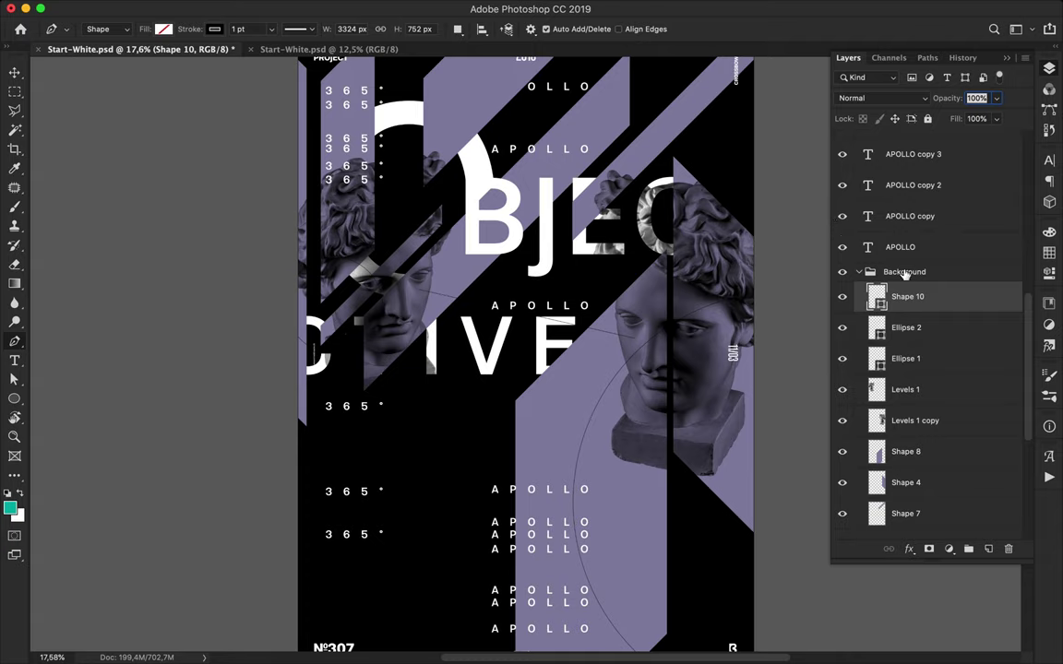
pyautogui.click(903, 272)
pyautogui.scroll(5, 763, 229)
pyautogui.click(682, 227)
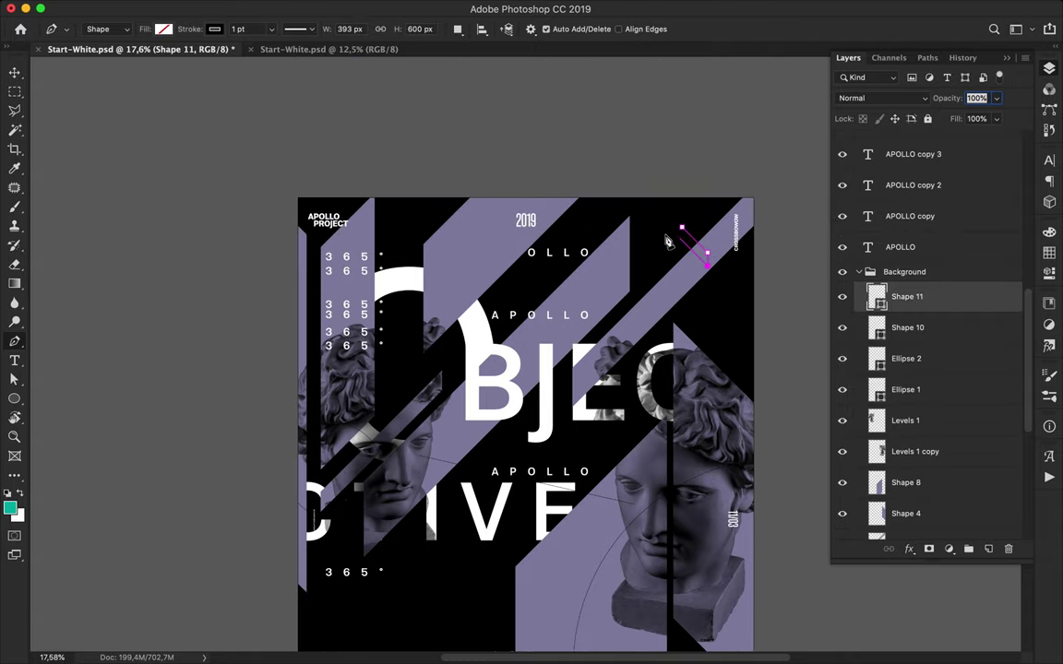
pyautogui.click(220, 29)
pyautogui.click(163, 28)
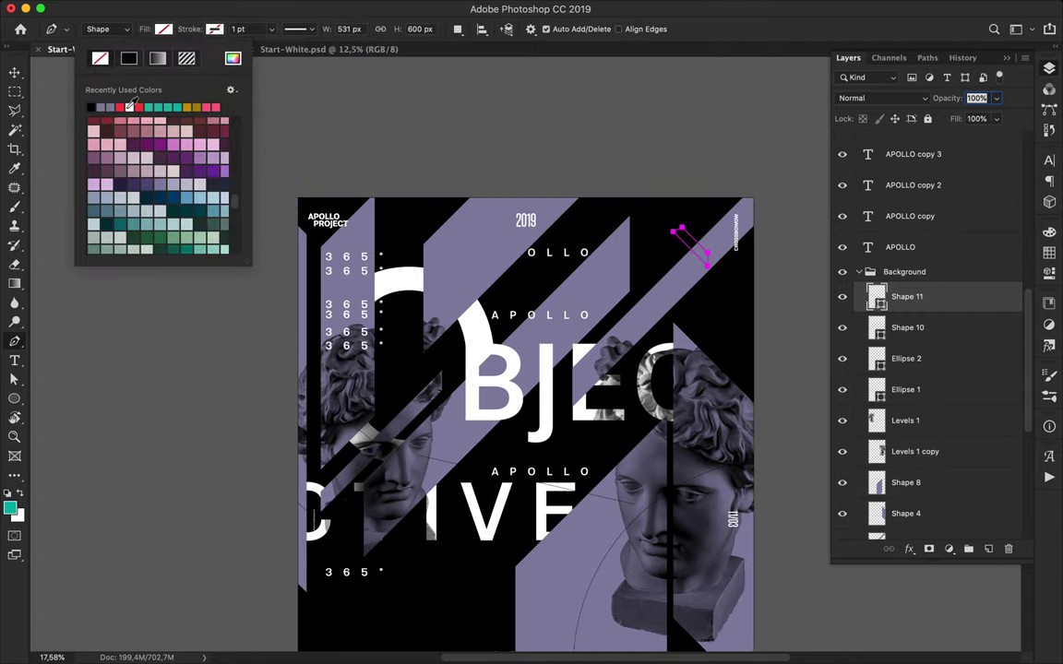
# Rasterize the Shape 11 layer and trim the white stripe's left end to a vertical edge with the Polygonal Lasso
pyautogui.click(954, 304)
pyautogui.rightClick(954, 300)
pyautogui.click(872, 239)
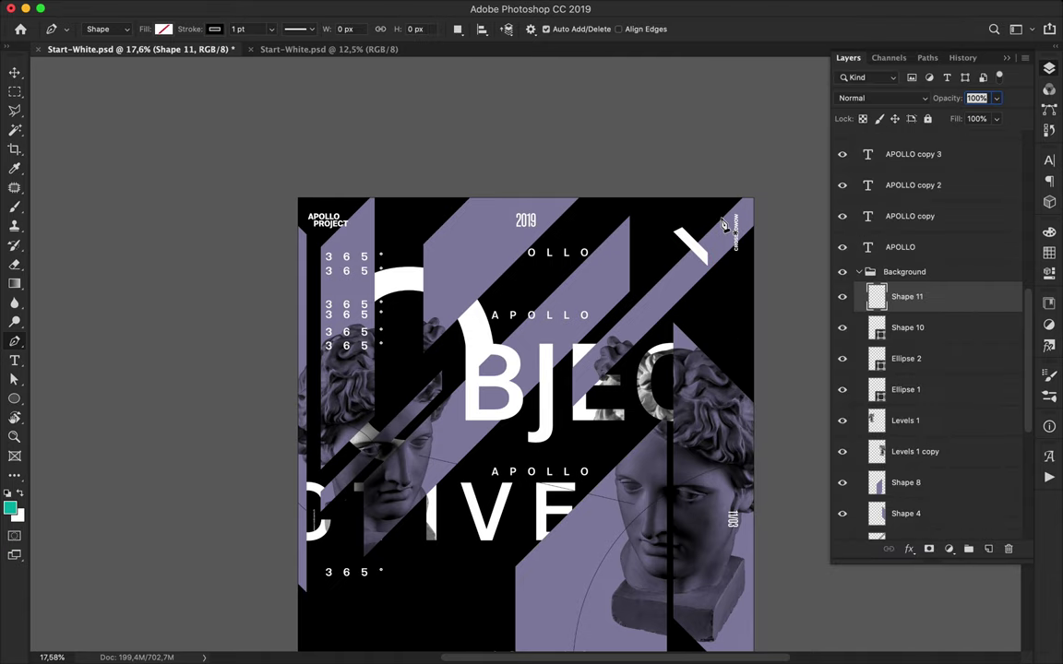
pyautogui.press('l')
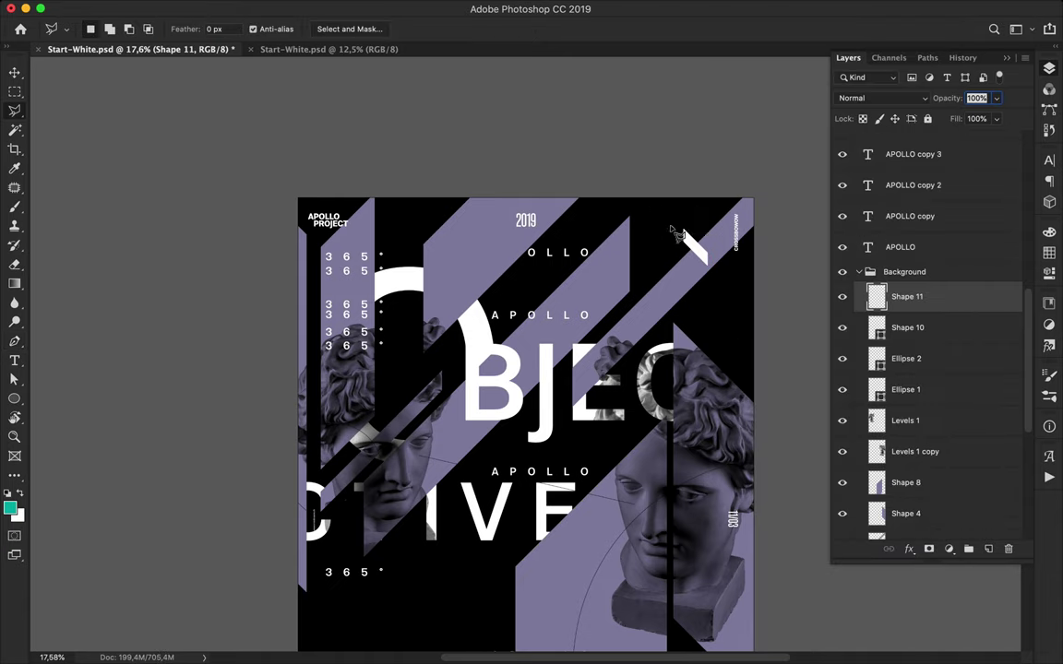
# Duplicate the white stripe nine times along the same vertical line, in uneven groups from the poster's top to its bottom
pyautogui.press('v')
pyautogui.moveTo(695, 244); pyautogui.dragTo(695, 225)
pyautogui.moveTo(695, 229); pyautogui.dragTo(696, 212)
pyautogui.moveTo(696, 214); pyautogui.dragTo(696, 313)
pyautogui.moveTo(695, 312); pyautogui.dragTo(696, 366)
pyautogui.scroll(-5, 697, 365)
pyautogui.moveTo(695, 149); pyautogui.dragTo(695, 449)
pyautogui.moveTo(695, 457); pyautogui.dragTo(696, 473)
pyautogui.moveTo(696, 472); pyautogui.dragTo(695, 517)
pyautogui.moveTo(695, 516); pyautogui.dragTo(695, 578)
pyautogui.moveTo(695, 579)
pyautogui.mouseDown()
pyautogui.moveTo(695, 621)
pyautogui.moveTo(694, 602)
pyautogui.mouseUp()
pyautogui.scroll(-1, 695, 621)
pyautogui.scroll(-3, 694, 602)
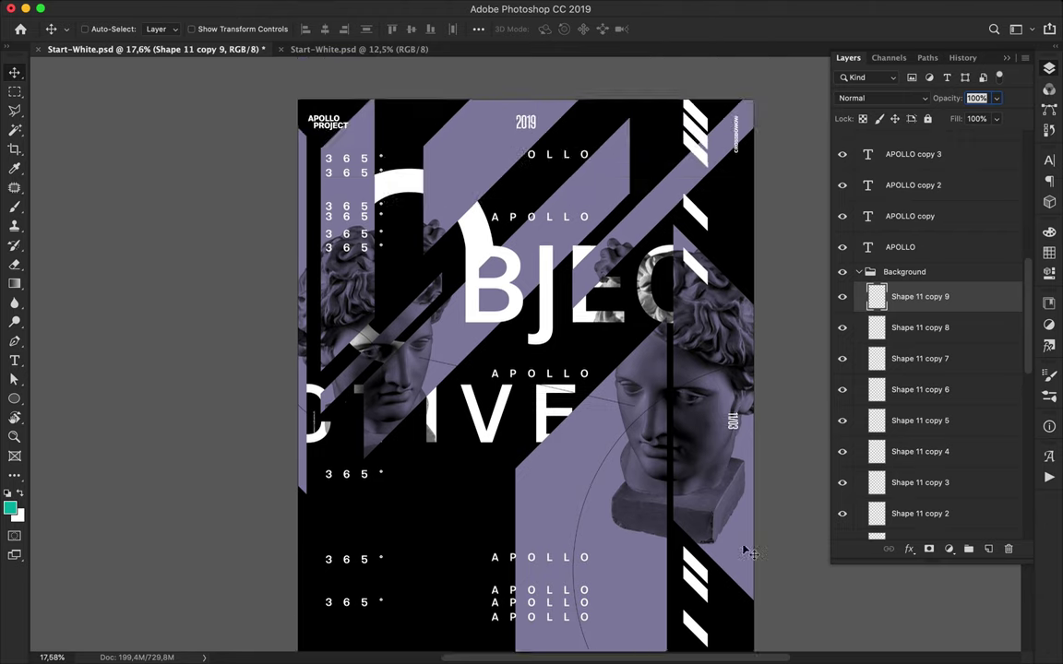
pyautogui.click(721, 7)
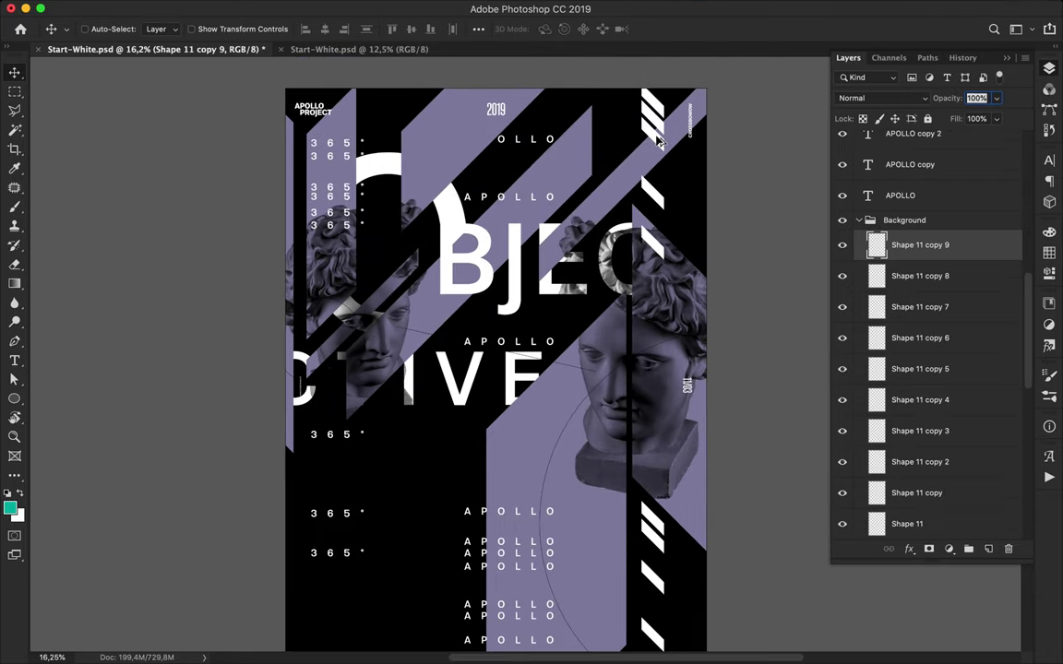
# Duplicate the white stripe into a second column left of 2019, from the poster's top edge down to beside BJEC
pyautogui.moveTo(655, 136); pyautogui.dragTo(429, 136)
pyautogui.press('super+z')
pyautogui.moveTo(652, 136); pyautogui.dragTo(417, 157)
pyautogui.keyDown('super'); pyautogui.click(407, 140); pyautogui.keyUp('super')
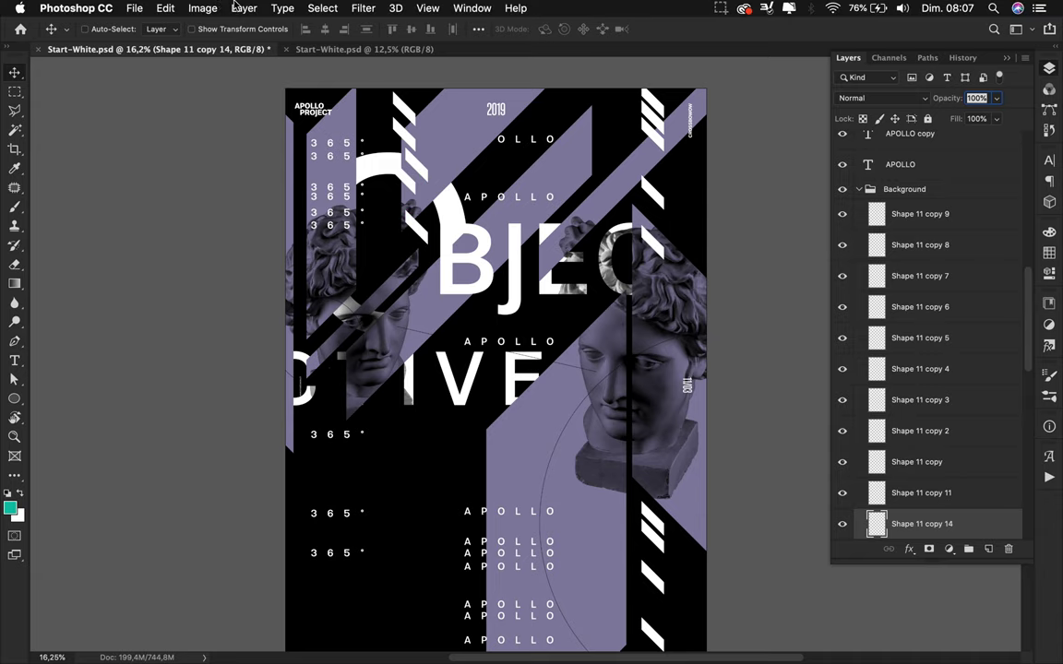
# Flip the lowest copied stripe horizontally and duplicate it beside the left bust and down the original stripe column, deleting a surplus unflipped stripe
pyautogui.click(204, 7)
pyautogui.moveTo(194, 350)
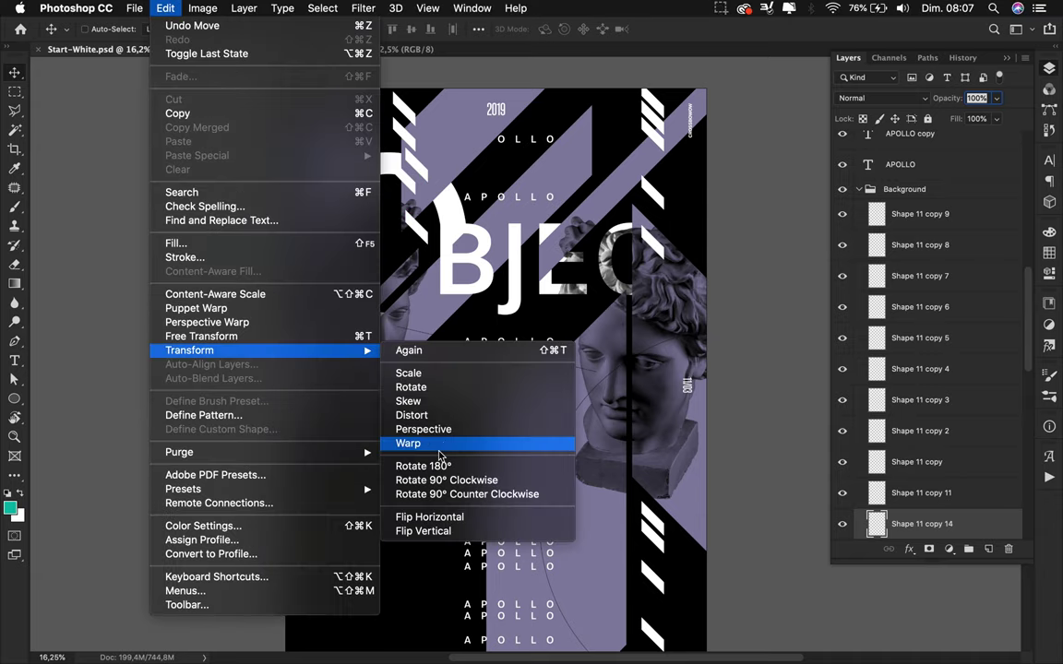
pyautogui.click(429, 516)
pyautogui.moveTo(428, 239); pyautogui.dragTo(666, 489)
pyautogui.keyDown('alt'); pyautogui.click(666, 489); pyautogui.keyUp('alt')
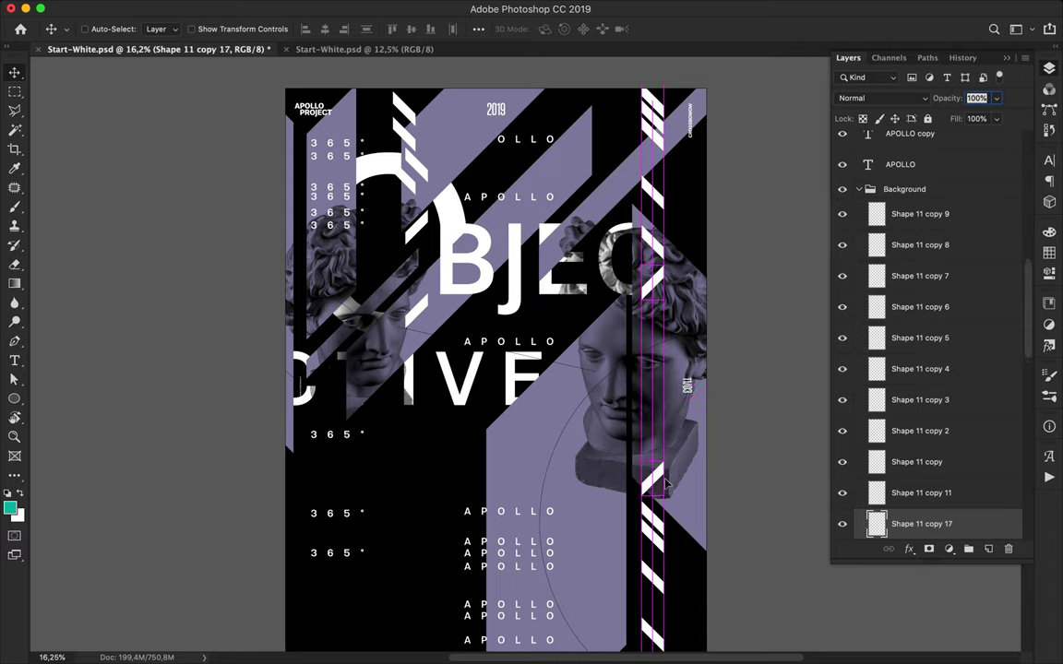
pyautogui.keyDown('super'); pyautogui.click(421, 175); pyautogui.keyUp('super')
pyautogui.press('Delete')
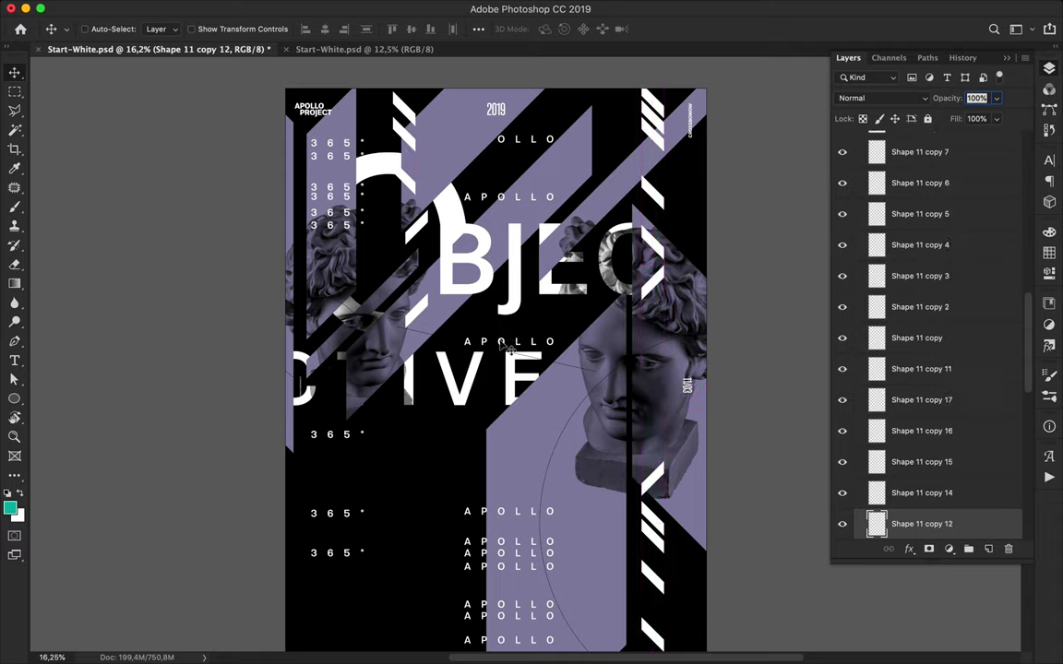
# Duplicate the APOLLO text above CTIVE to just below it, change the copy's text to O, and set its tracking to 0
pyautogui.keyDown('super'); pyautogui.click(503, 343); pyautogui.keyUp('super')
pyautogui.press('t')
pyautogui.press('super+Return')
pyautogui.press('v')
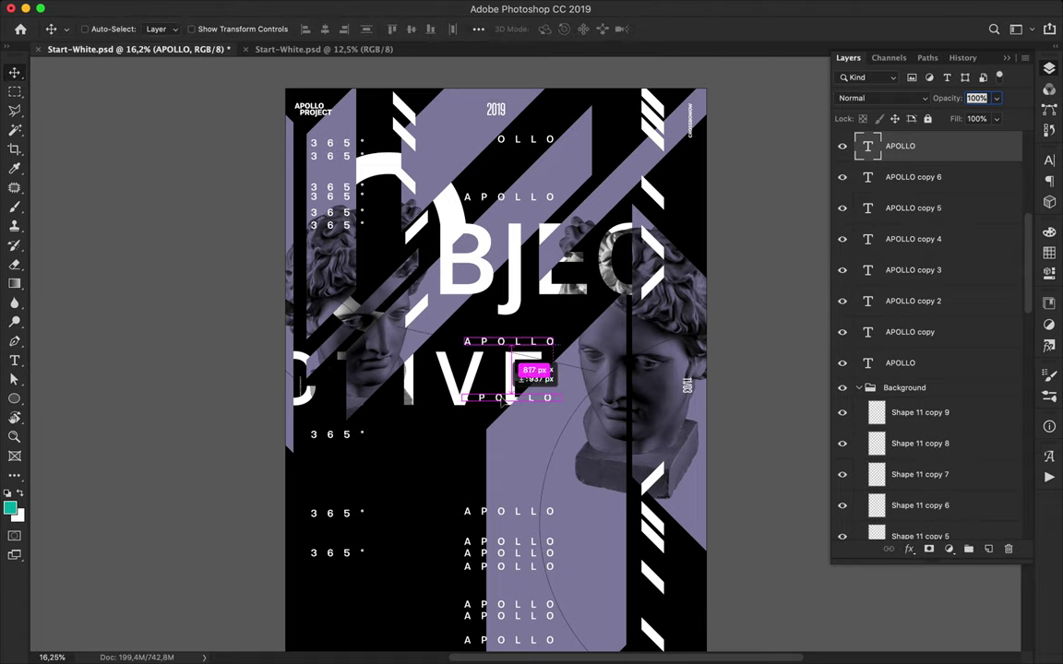
pyautogui.moveTo(510, 344); pyautogui.dragTo(492, 442)
pyautogui.press('t')
pyautogui.doubleClick(489, 439)
pyautogui.write('O')
pyautogui.press('super+Return')
pyautogui.press('v')
pyautogui.click(1049, 161)
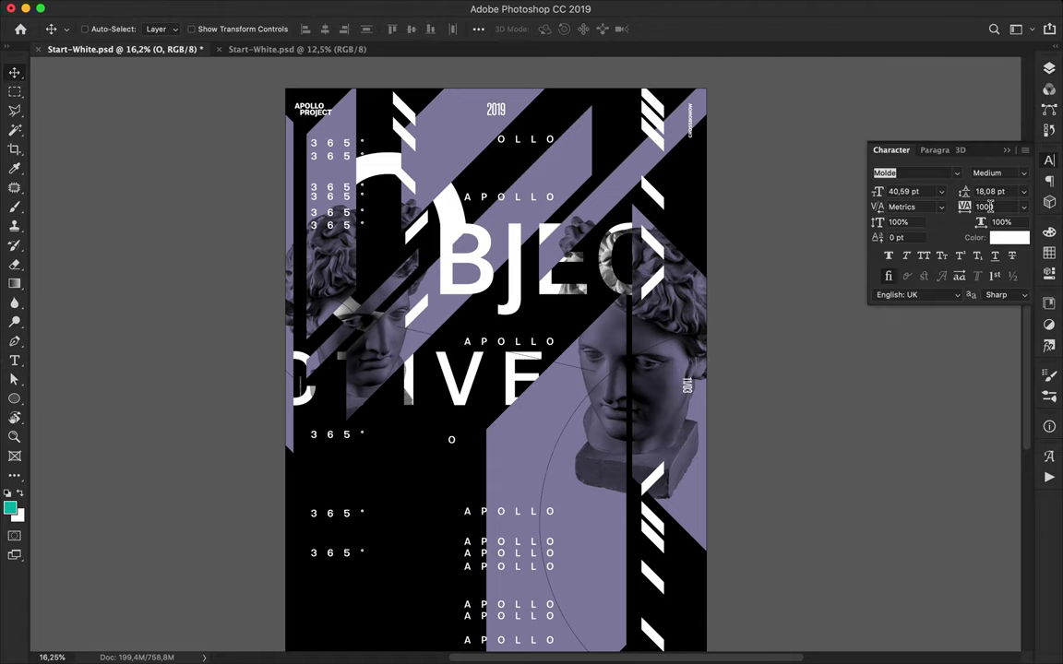
pyautogui.write('0')
# Scatter copies of the small O around the BJEC lettering and the diagonal panels in the poster's upper half
pyautogui.moveTo(604, 178); pyautogui.dragTo(596, 211)
pyautogui.press('super+plus')
pyautogui.moveTo(678, 61); pyautogui.dragTo(593, 204)
pyautogui.moveTo(561, 132); pyautogui.dragTo(581, 262)
pyautogui.moveTo(581, 262); pyautogui.dragTo(537, 233)
pyautogui.moveTo(537, 234); pyautogui.dragTo(359, 406)
# Scatter further small O copies down the black area at the poster's lower left
pyautogui.press('super+minus')
pyautogui.press('super+minus')
pyautogui.moveTo(438, 386); pyautogui.dragTo(323, 439)
pyautogui.moveTo(323, 440); pyautogui.dragTo(397, 549)
pyautogui.moveTo(397, 549); pyautogui.dragTo(323, 626)
pyautogui.scroll(-10, 326, 557)
pyautogui.hscroll(-3, 326, 558)
pyautogui.moveTo(421, 321); pyautogui.dragTo(311, 443)
pyautogui.moveTo(312, 443); pyautogui.dragTo(596, 183)
# Duplicate more small O letters into a dense cluster above the right bust's hair, with looser copies around it
pyautogui.scroll(5, 598, 182)
pyautogui.hscroll(4, 598, 182)
pyautogui.hscroll(3, 598, 182)
pyautogui.scroll(2, 598, 182)
pyautogui.moveTo(444, 330); pyautogui.dragTo(460, 330)
pyautogui.moveTo(460, 330); pyautogui.dragTo(491, 116)
pyautogui.moveTo(491, 116); pyautogui.dragTo(463, 293)
pyautogui.moveTo(463, 293); pyautogui.dragTo(420, 330)
pyautogui.doubleClick(430, 320)
pyautogui.press('super+Return')
pyautogui.scroll(3, 432, 321)
pyautogui.moveTo(419, 330); pyautogui.dragTo(358, 349)
pyautogui.moveTo(357, 349); pyautogui.dragTo(388, 321)
pyautogui.moveTo(389, 321); pyautogui.dragTo(477, 291)
pyautogui.click(415, 320)
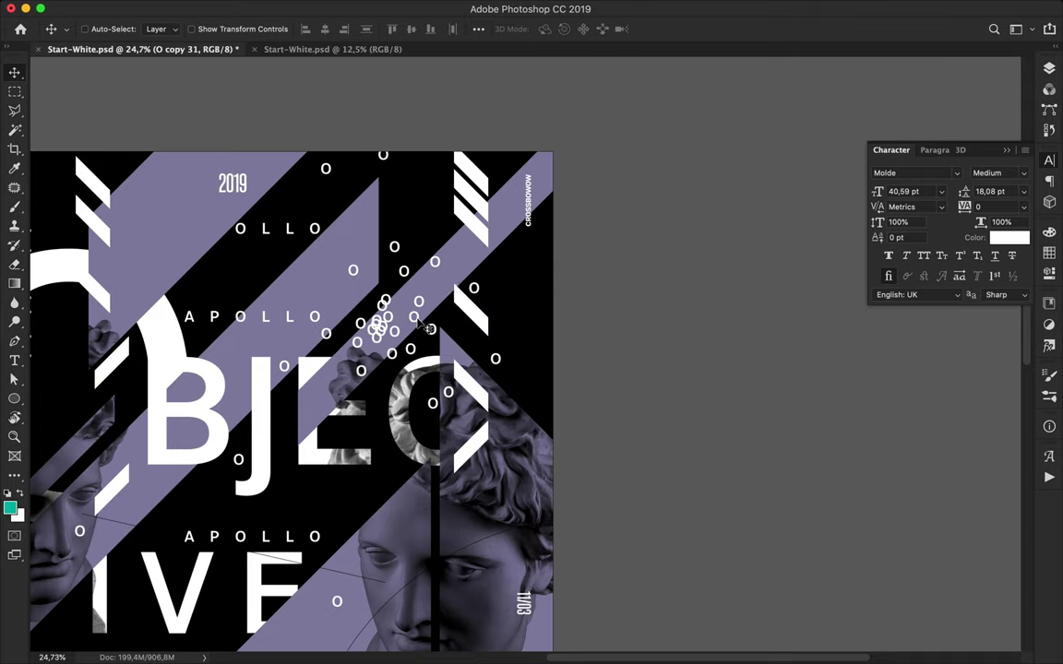
pyautogui.moveTo(417, 314); pyautogui.dragTo(418, 311)
pyautogui.scroll(-3, 420, 315)
pyautogui.scroll(5, 441, 322)
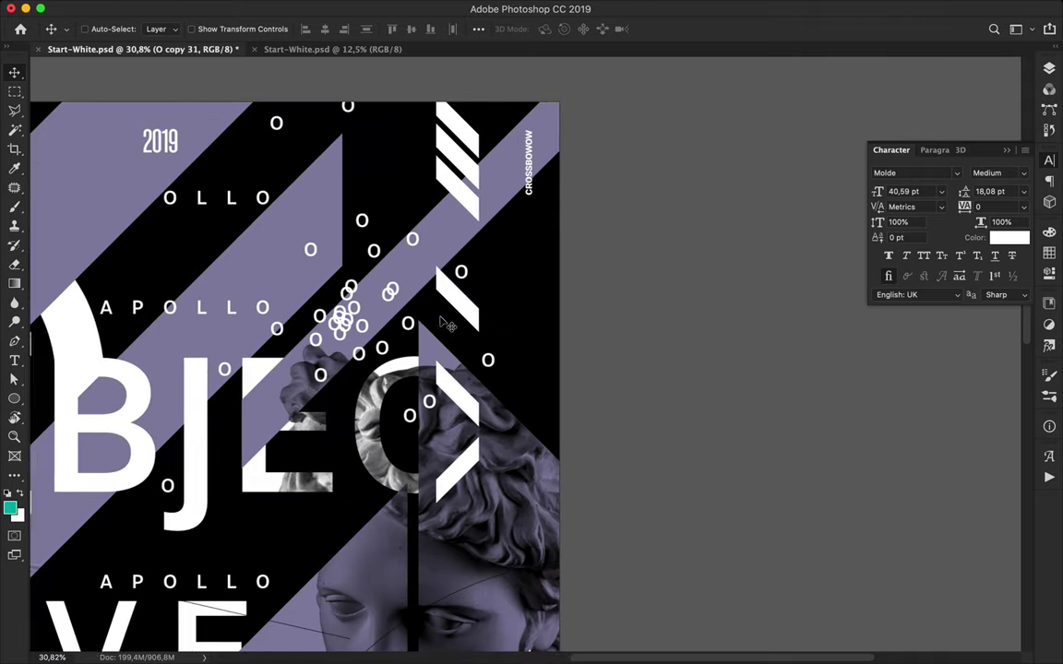
pyautogui.hscroll(-3, 447, 323)
# Duplicate one small O above the cluster and recolour the copy to match the lilac panels
pyautogui.moveTo(510, 330); pyautogui.dragTo(495, 212)
pyautogui.press('t')
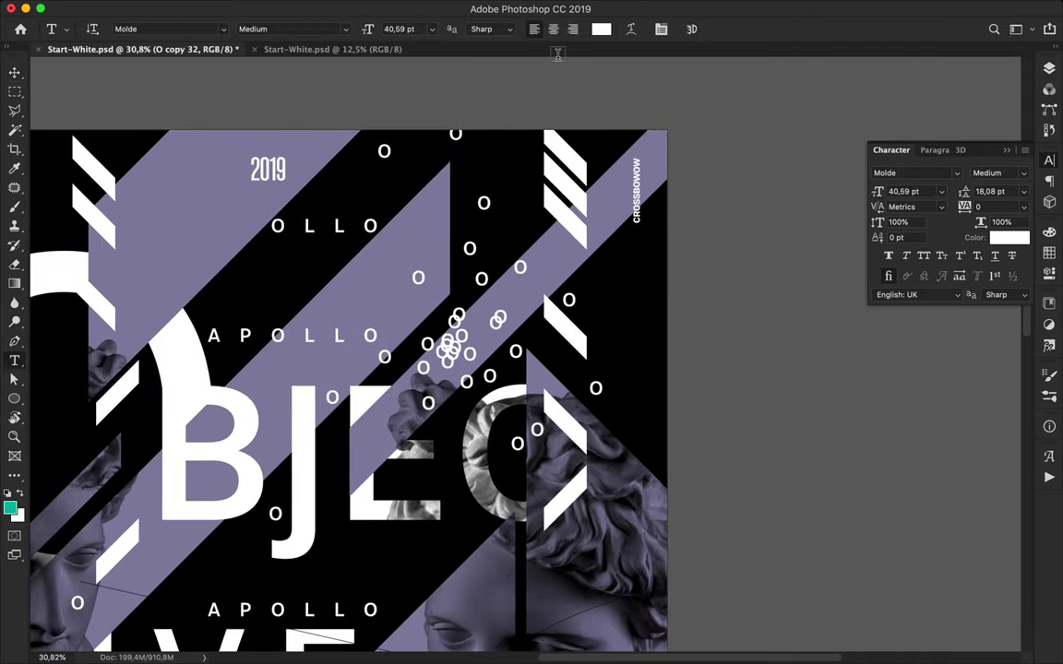
pyautogui.click(600, 34)
pyautogui.click(334, 271)
pyautogui.click(749, 97)
pyautogui.press('v')
# Scatter copies of the lilac O over the black areas at lower left, around BJEC and near the upper right edge
pyautogui.moveTo(483, 202); pyautogui.dragTo(262, 535)
pyautogui.scroll(-4, 262, 534)
pyautogui.scroll(-5, 262, 534)
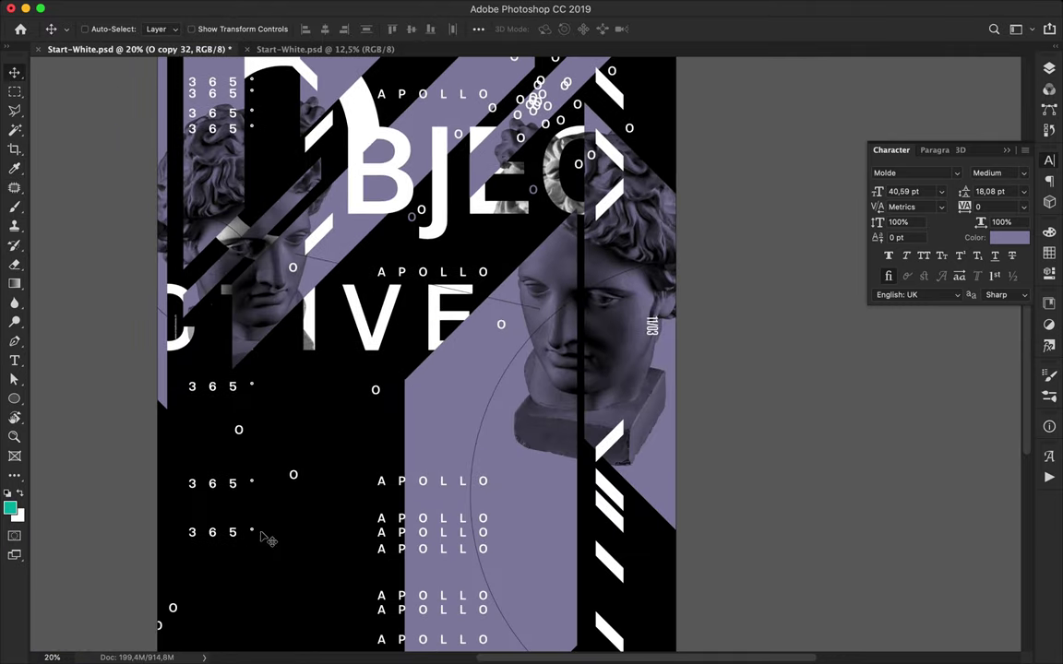
pyautogui.moveTo(411, 219); pyautogui.dragTo(339, 608)
pyautogui.scroll(-5, 341, 609)
pyautogui.moveTo(350, 480); pyautogui.dragTo(513, 132)
pyautogui.scroll(8, 513, 133)
pyautogui.hscroll(4, 513, 133)
pyautogui.moveTo(402, 358); pyautogui.dragTo(560, 177)
pyautogui.scroll(-3, 422, 232)
pyautogui.hscroll(-3, 421, 232)
pyautogui.scroll(3, 421, 233)
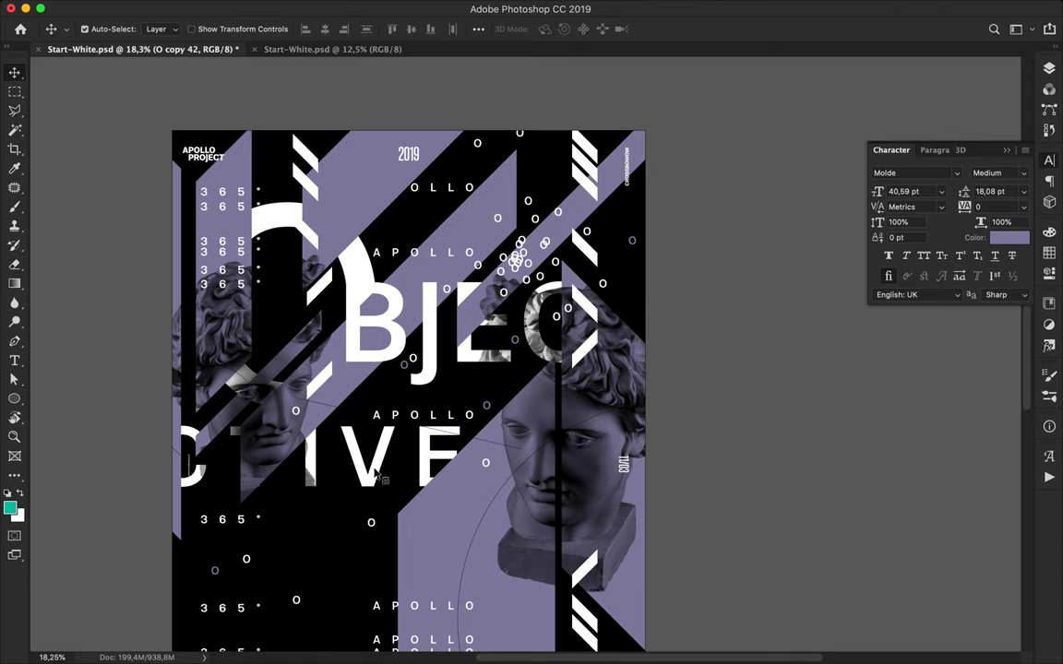
# Duplicate the BJEC text toward the lower left and replace the copy's text with #14
pyautogui.moveTo(403, 358); pyautogui.dragTo(338, 408)
pyautogui.doubleClick(339, 406)
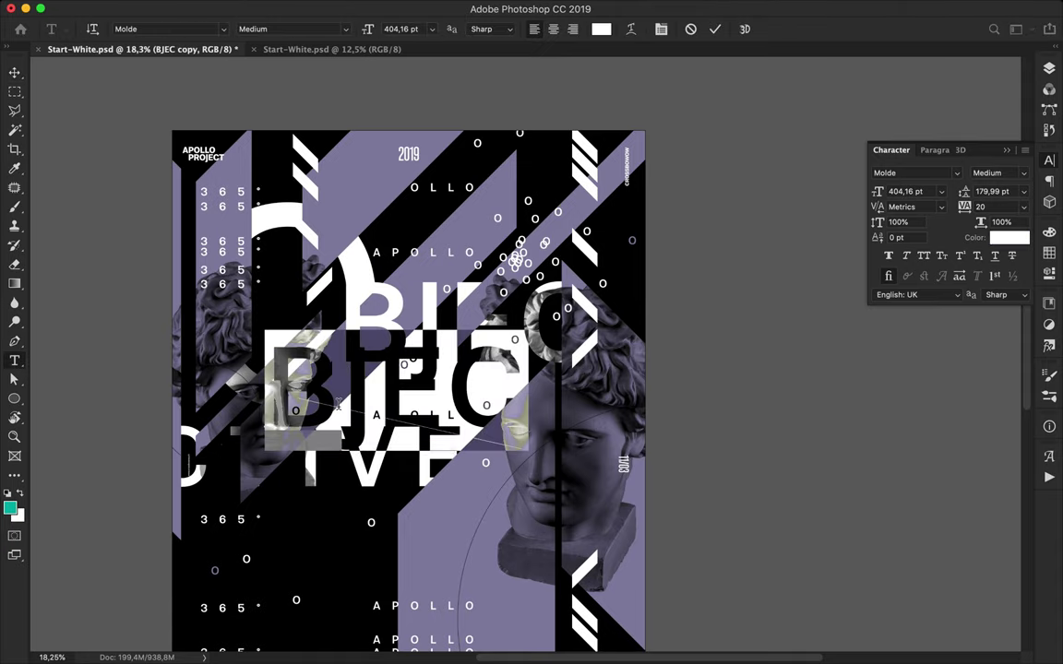
pyautogui.write('#14')
pyautogui.hotkey('ctrl', 'Return')
# Set the #14 text's size to 214,16 pt and its tracking to -20
pyautogui.click(923, 190)
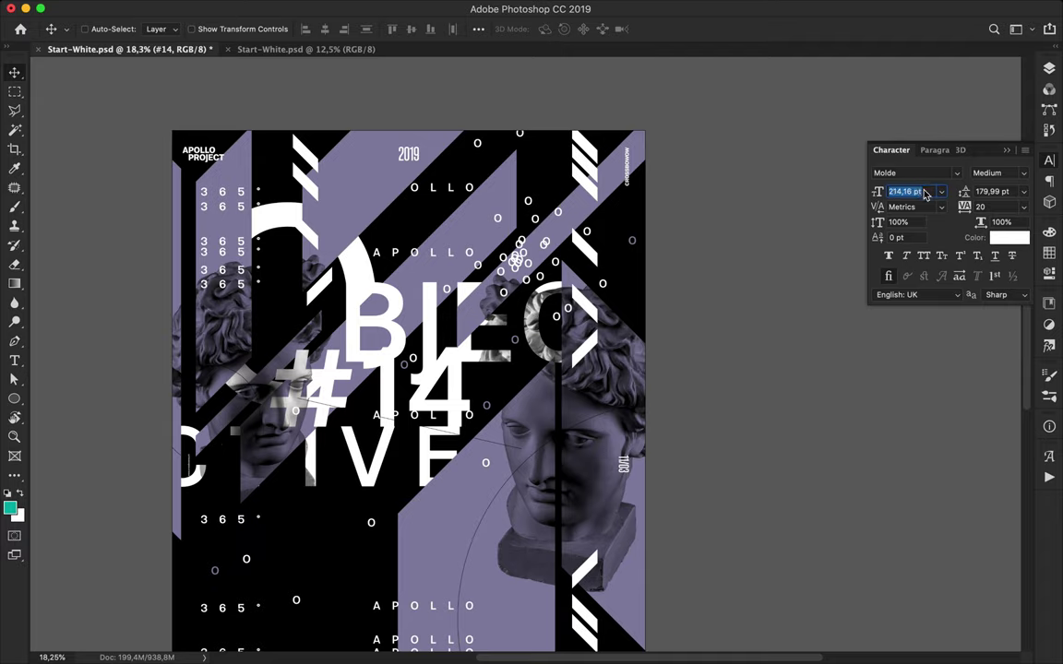
pyautogui.hotkey('shift', 'Down')
pyautogui.click(992, 207)
pyautogui.write('0')
pyautogui.press('Return')
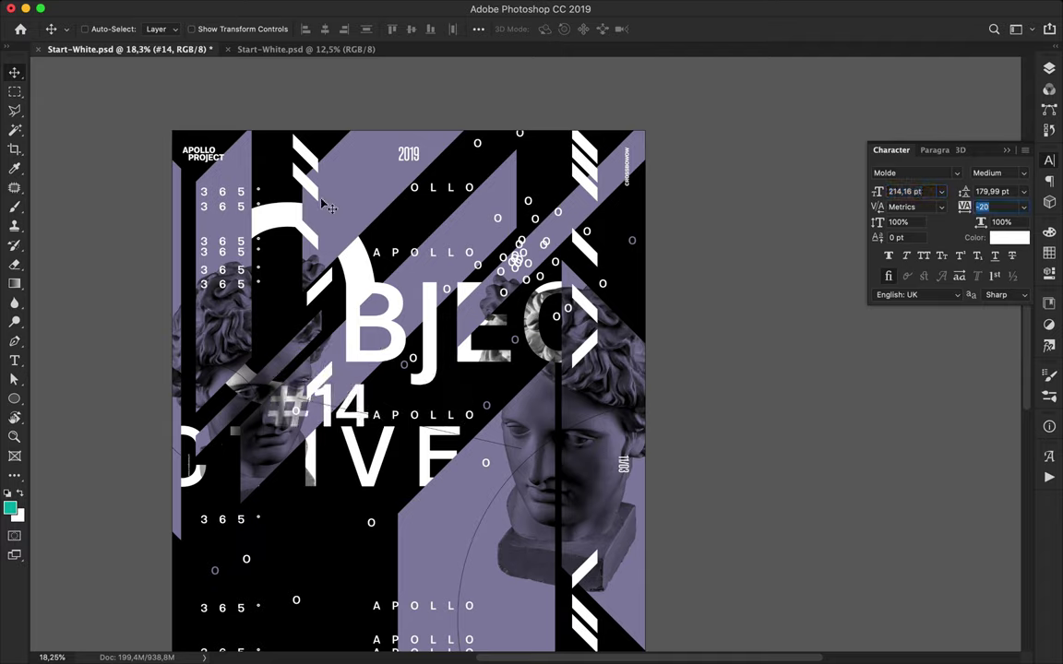
# Duplicate the #14 text onto the right bust and place the copy's layer between Levels 1 copy and Shape 8
pyautogui.moveTo(331, 417); pyautogui.dragTo(588, 455)
pyautogui.click(1049, 69)
pyautogui.scroll(-20, 986, 221)
pyautogui.scroll(-5, 970, 252)
pyautogui.moveTo(923, 367); pyautogui.dragTo(930, 270)
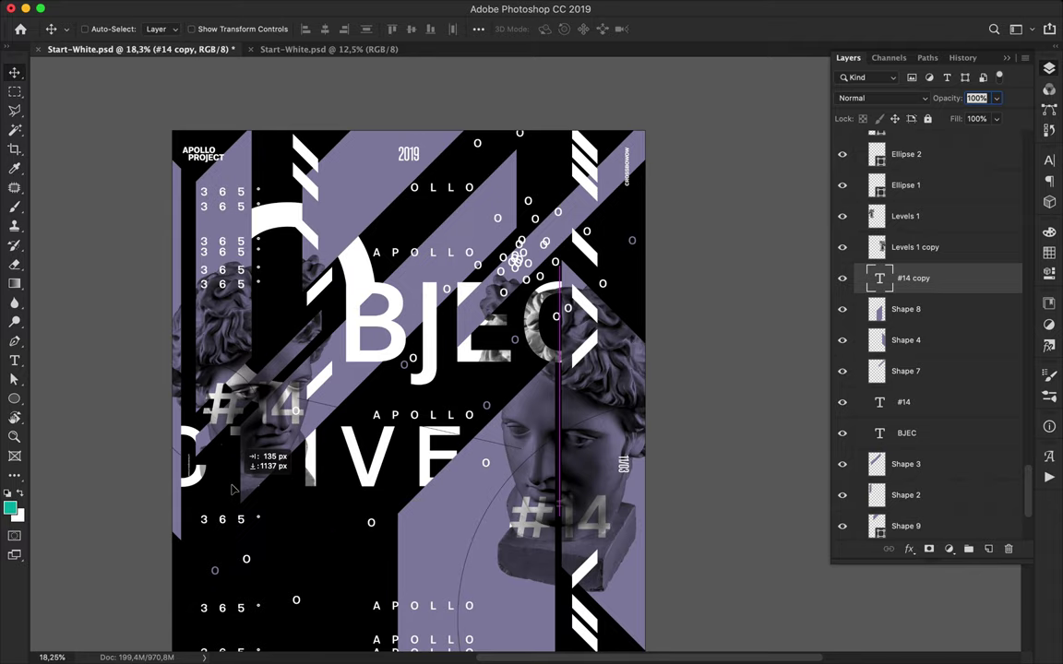
# Delete the original #14 text layer over the left bust
pyautogui.keyDown('super'); pyautogui.click(215, 403); pyautogui.keyUp('super')
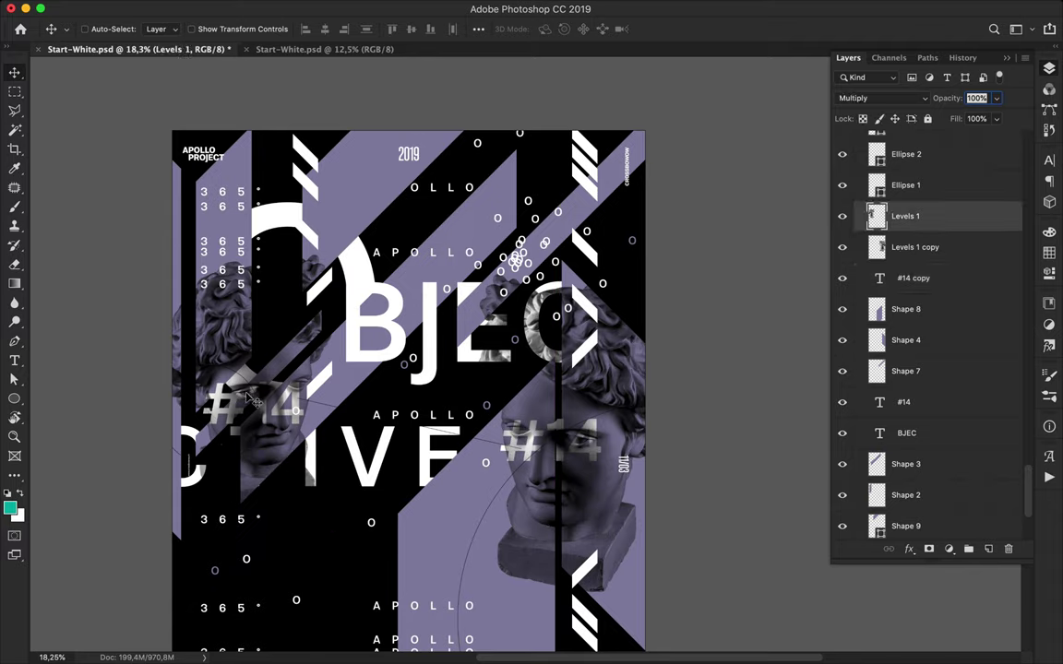
pyautogui.click(924, 401)
pyautogui.press('BackSpace')
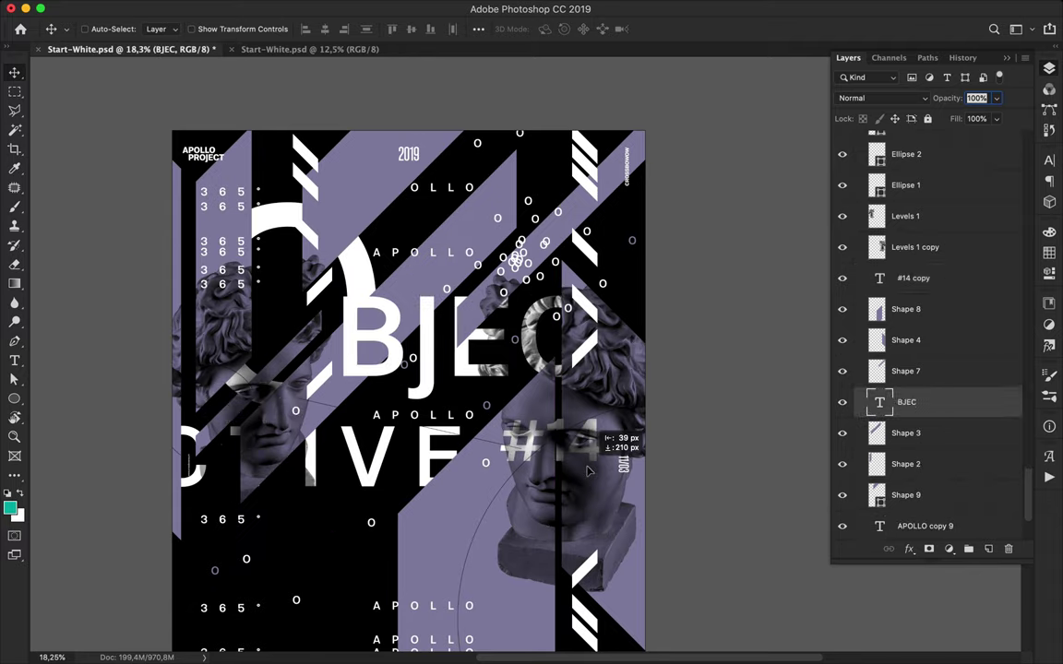
# Undo the BJEC text's shift and nudge the remaining #14 slightly up over the right bust's eyes
pyautogui.press('super+z')
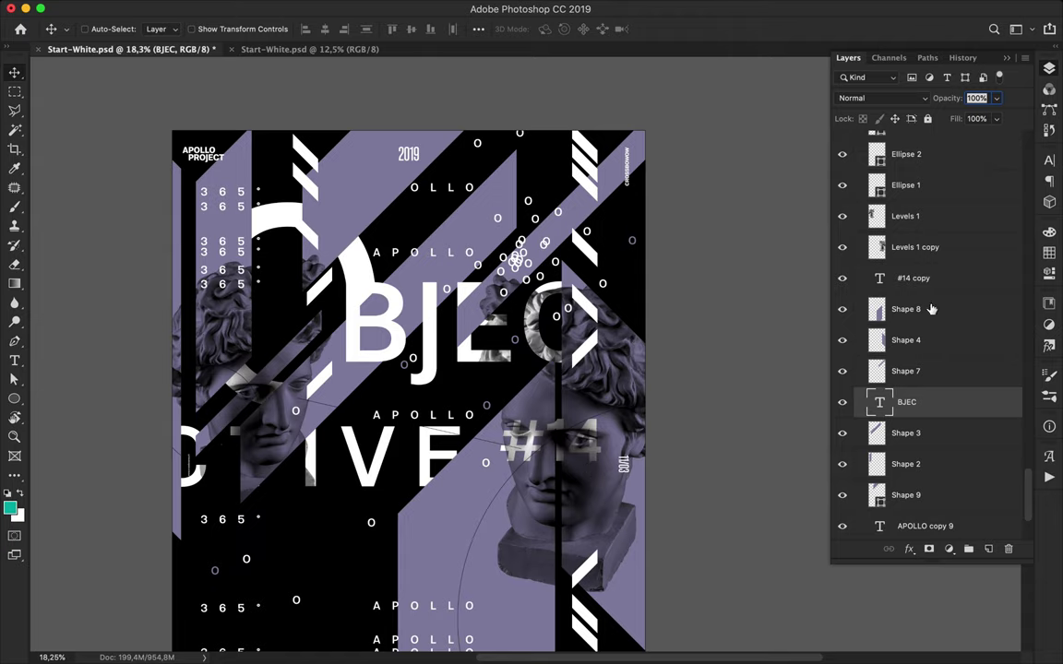
pyautogui.click(914, 278)
pyautogui.moveTo(519, 417); pyautogui.dragTo(533, 444)
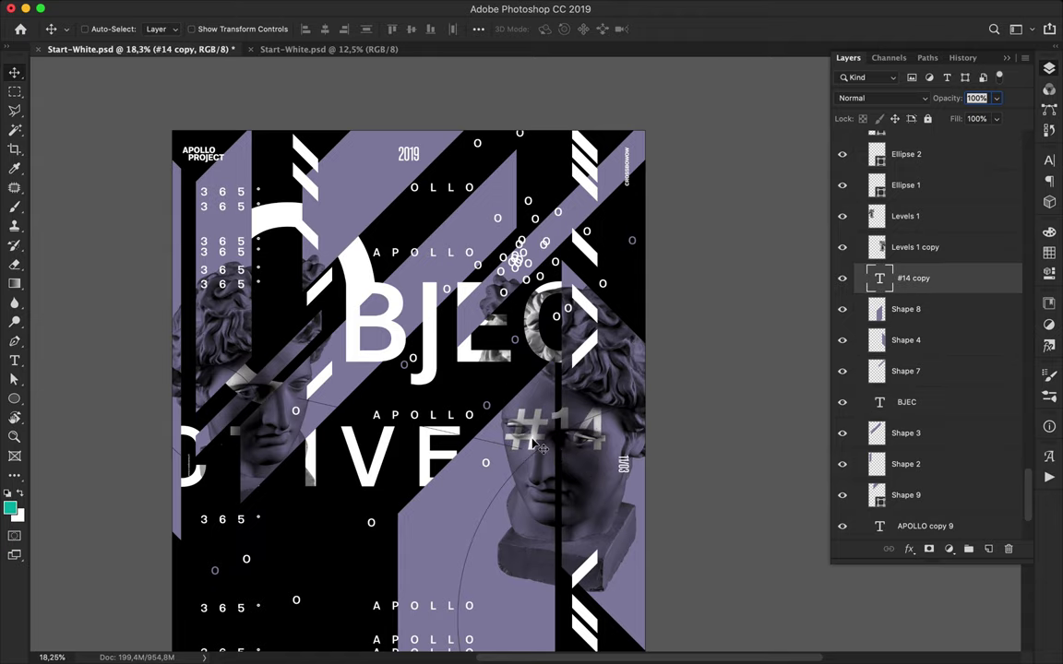
pyautogui.scroll(-5, 540, 446)
pyautogui.click(323, 379)
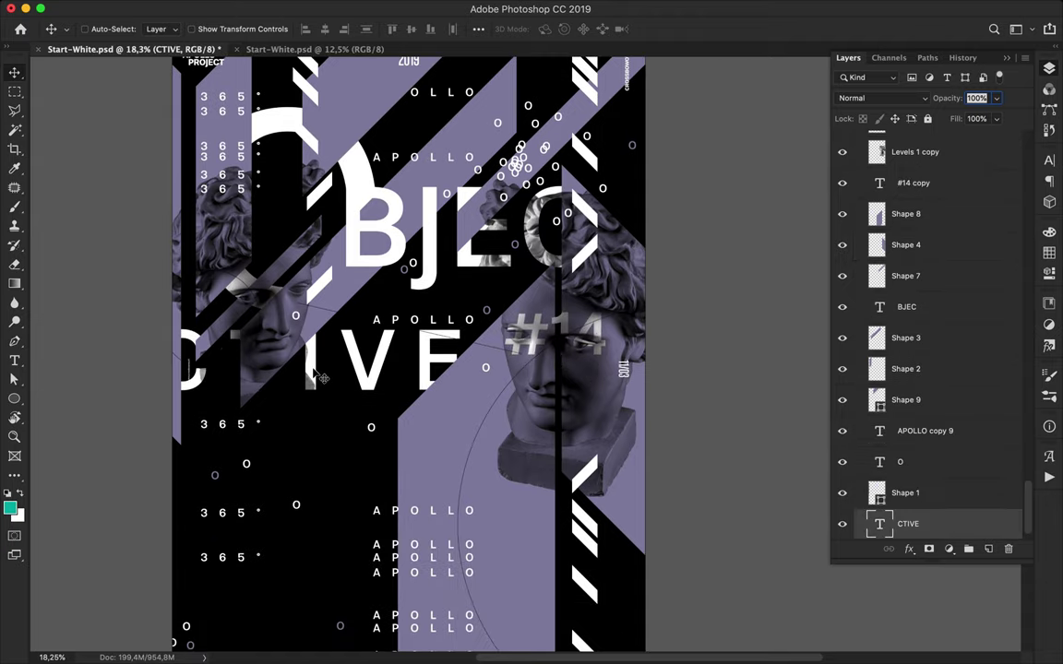
pyautogui.scroll(4, 404, 361)
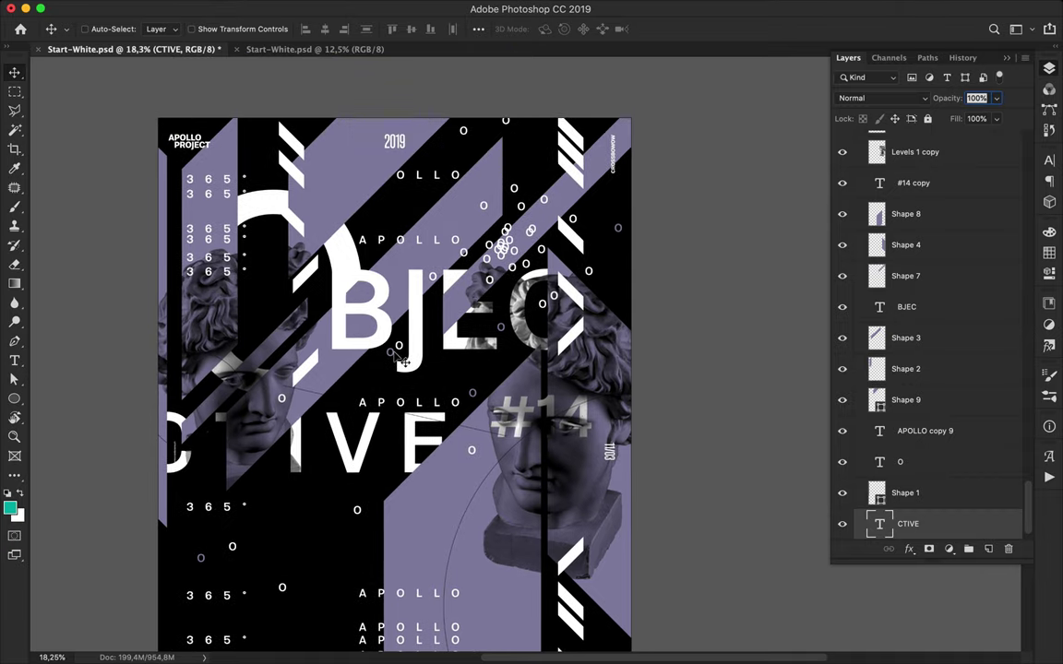
pyautogui.scroll(-8, 403, 360)
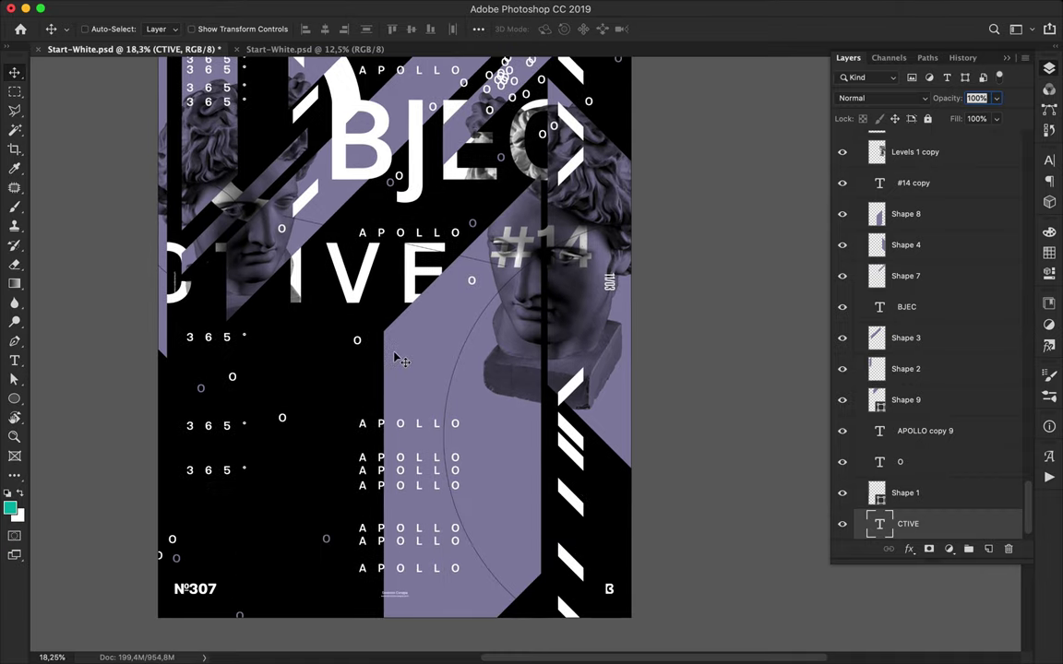
pyautogui.scroll(3, 403, 360)
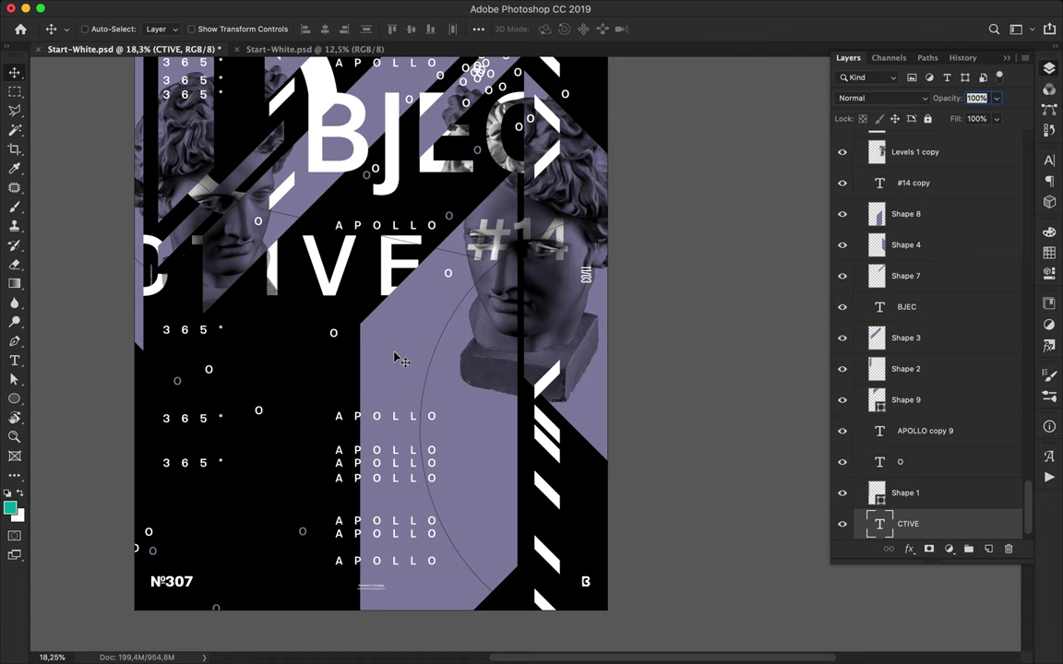
# Draw a 78 px square with no fill and a 1 pt black stroke on the lilac panel below the right bust's base
pyautogui.press('u')
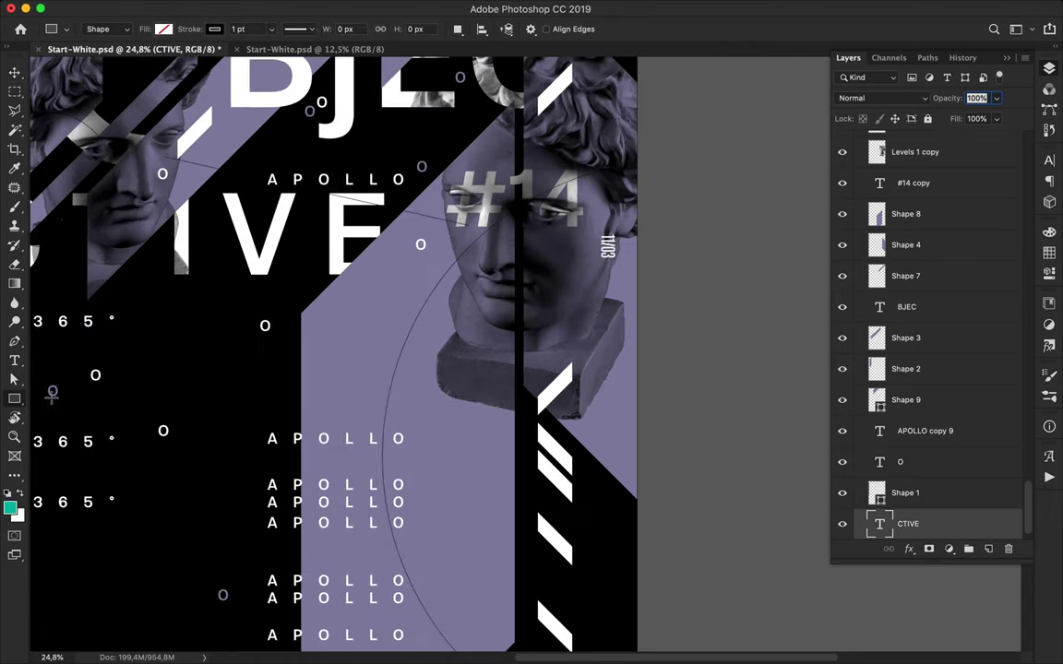
pyautogui.scroll(10, 879, 276)
pyautogui.click(930, 291)
pyautogui.click(918, 266)
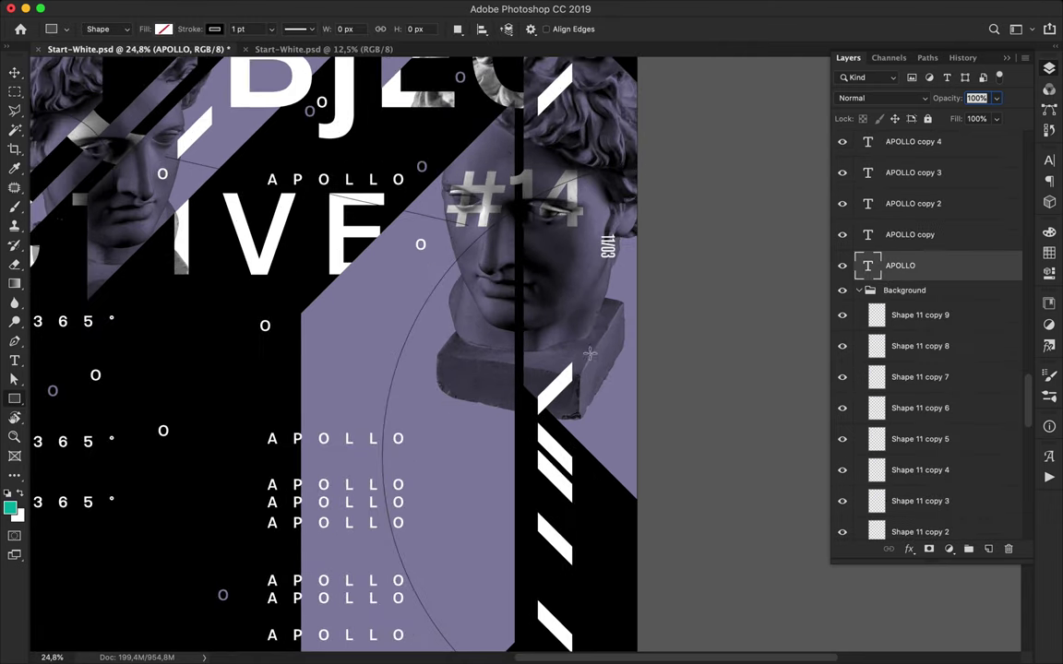
pyautogui.moveTo(502, 440); pyautogui.dragTo(503, 432)
pyautogui.scroll(5, 503, 429)
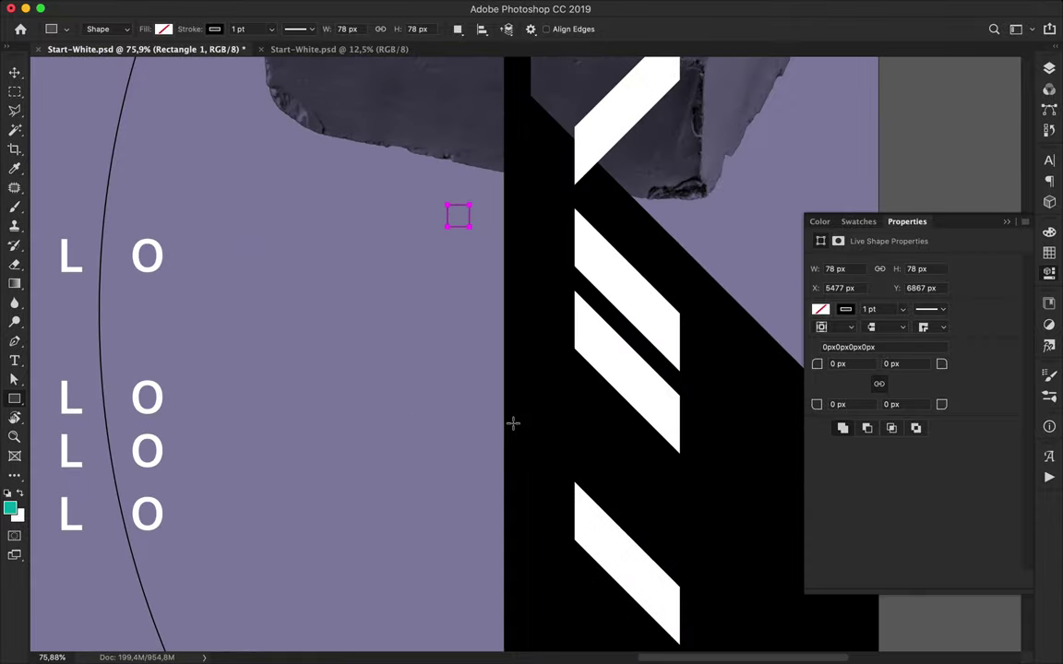
# Duplicate the outlined square directly below itself and give the copy a white stroke
pyautogui.press('v')
pyautogui.moveTo(447, 367); pyautogui.dragTo(447, 410)
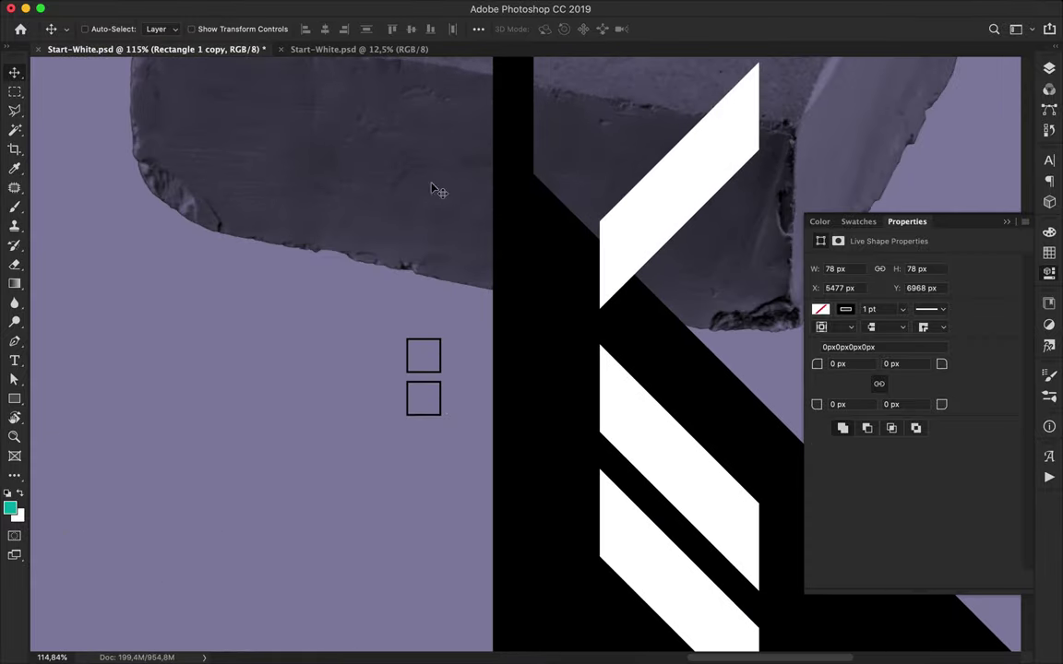
pyautogui.press('a')
pyautogui.click(271, 29)
pyautogui.click(443, 404)
pyautogui.press('v')
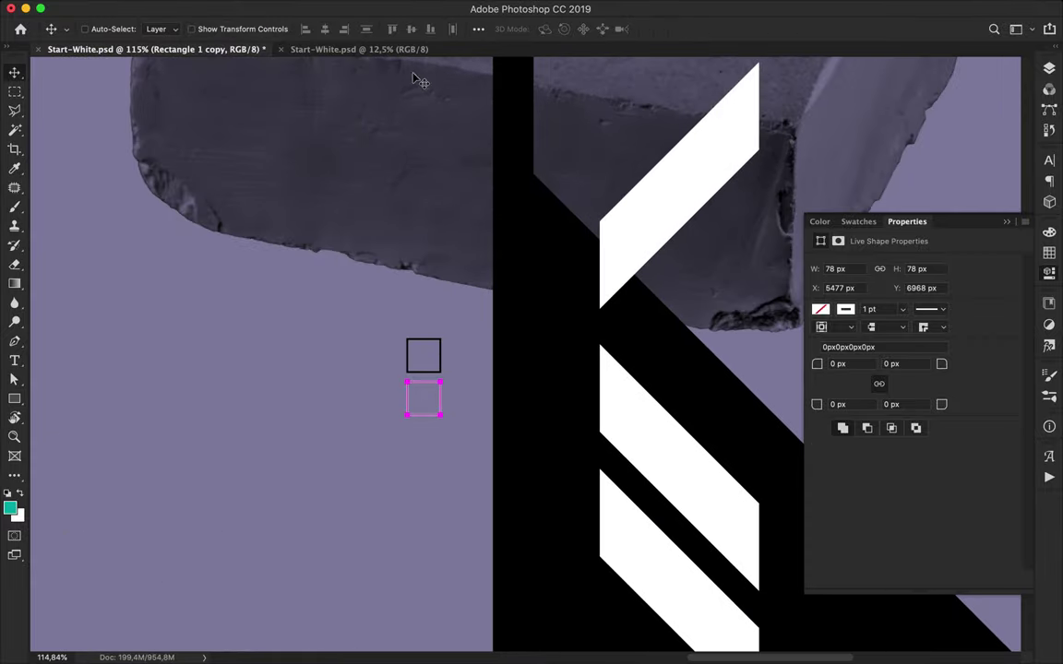
# Align the strokes of the white-outlined and black-outlined squares to the inside
pyautogui.press('a')
pyautogui.click(363, 29)
pyautogui.click(299, 188)
pyautogui.click(299, 175)
pyautogui.press('v')
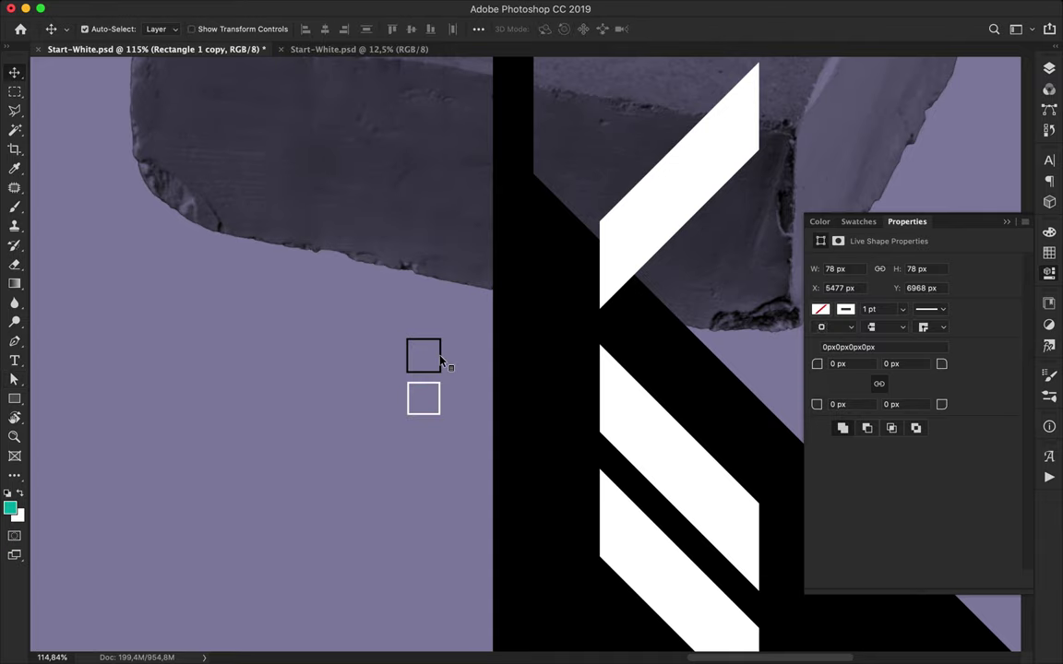
pyautogui.click(441, 359)
pyautogui.press('a')
pyautogui.click(357, 31)
pyautogui.click(302, 187)
pyautogui.click(301, 176)
# Duplicate the black-outlined square below the white one, remove the copy's stroke and fill it with white
pyautogui.press('v')
pyautogui.moveTo(442, 359); pyautogui.dragTo(443, 475)
pyautogui.press('a')
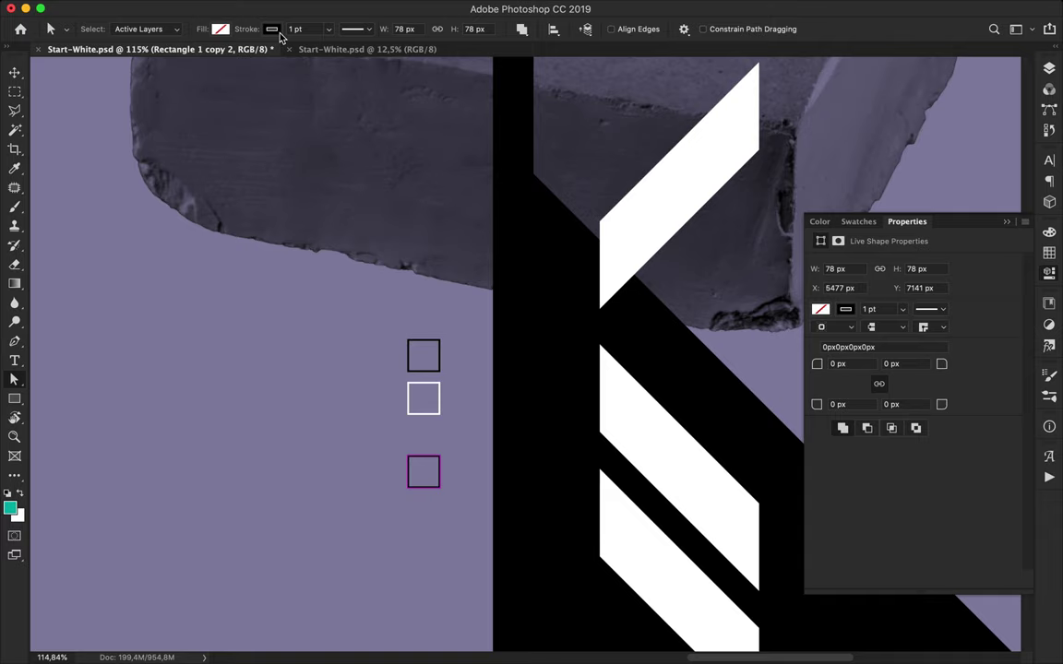
pyautogui.click(273, 27)
pyautogui.click(208, 52)
pyautogui.click(216, 27)
pyautogui.click(140, 94)
pyautogui.press('Return')
pyautogui.press('v')
# Duplicate the solid white square below itself and fill the copy with black
pyautogui.moveTo(422, 466); pyautogui.dragTo(423, 520)
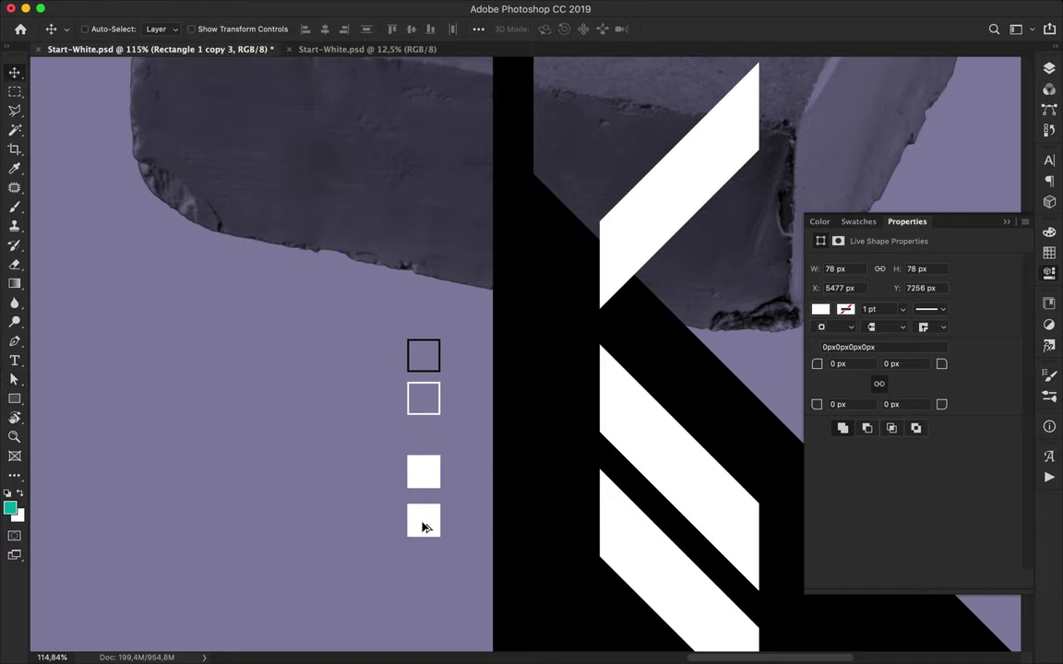
pyautogui.press('a')
pyautogui.click(222, 28)
pyautogui.click(157, 106)
pyautogui.press('Return')
pyautogui.press('v')
# Duplicate the solid black and black-outlined squares at irregular intervals down the lilac panel, keeping them in one column
pyautogui.scroll(-10, 427, 523)
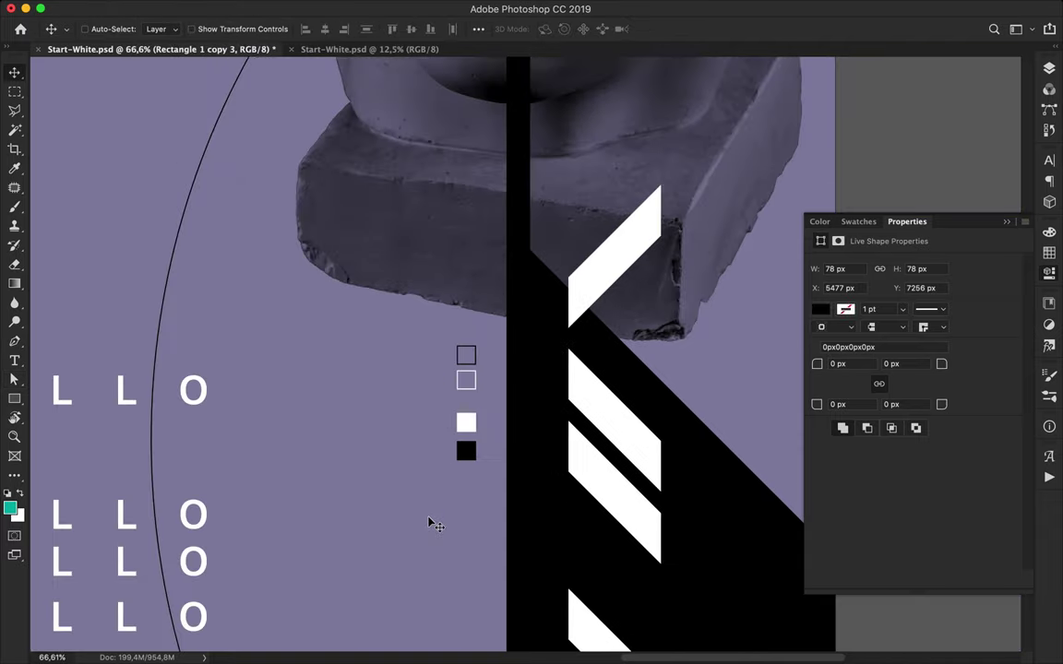
pyautogui.moveTo(494, 237); pyautogui.dragTo(495, 383)
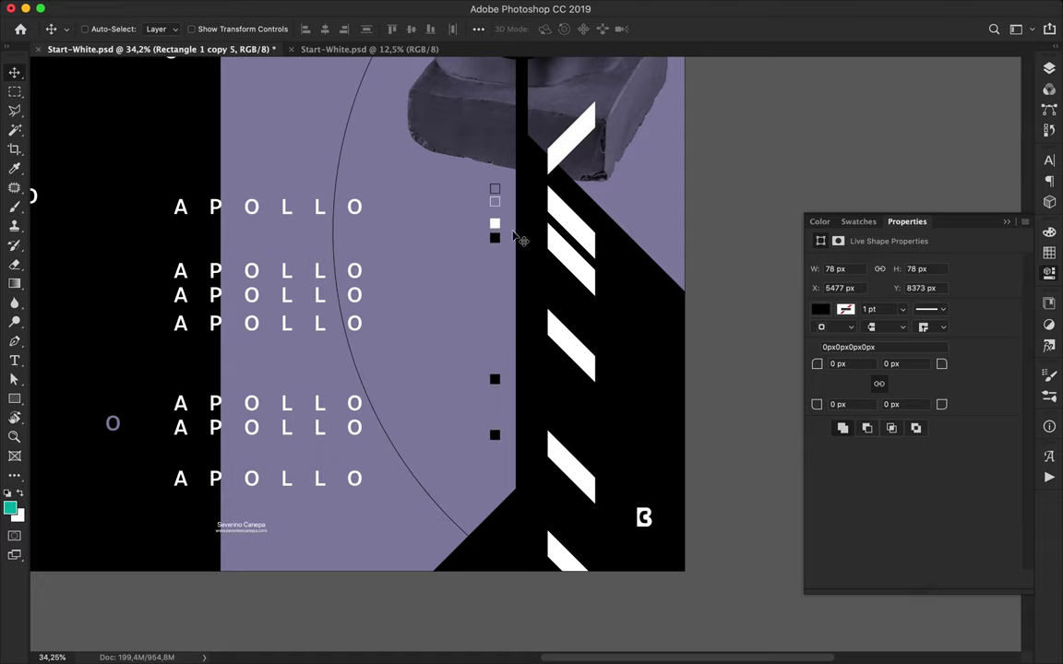
pyautogui.keyDown('super'); pyautogui.click(499, 191); pyautogui.keyUp('super')
pyautogui.moveTo(499, 191); pyautogui.dragTo(499, 340)
pyautogui.moveTo(499, 339); pyautogui.dragTo(504, 486)
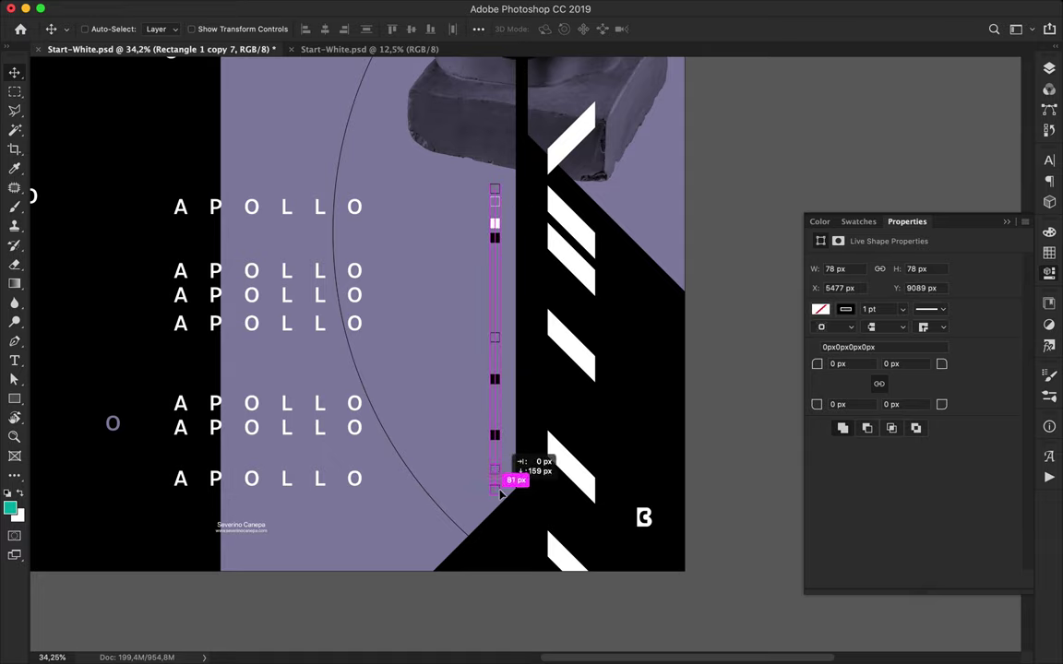
# Duplicate the white-outlined and solid white squares into the gaps further down the same column
pyautogui.moveTo(499, 205); pyautogui.dragTo(498, 327)
pyautogui.keyDown('alt'); pyautogui.click(495, 224); pyautogui.keyUp('alt')
pyautogui.moveTo(496, 225); pyautogui.dragTo(497, 305)
pyautogui.scroll(-4, 498, 309)
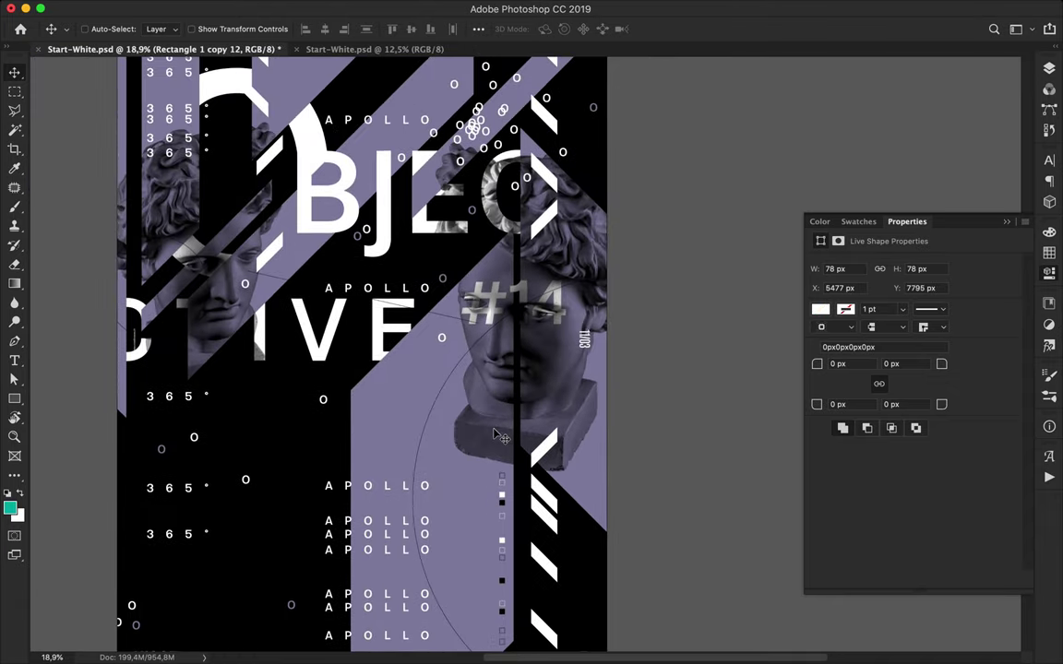
pyautogui.scroll(4, 478, 472)
pyautogui.scroll(-2, 478, 472)
pyautogui.scroll(-5, 486, 497)
# Duplicate the top four squares of the column as a group, placing the copies further left on the lilac panel
pyautogui.keyDown('super'); pyautogui.click(514, 422); pyautogui.keyUp('super')
pyautogui.scroll(3, 514, 424)
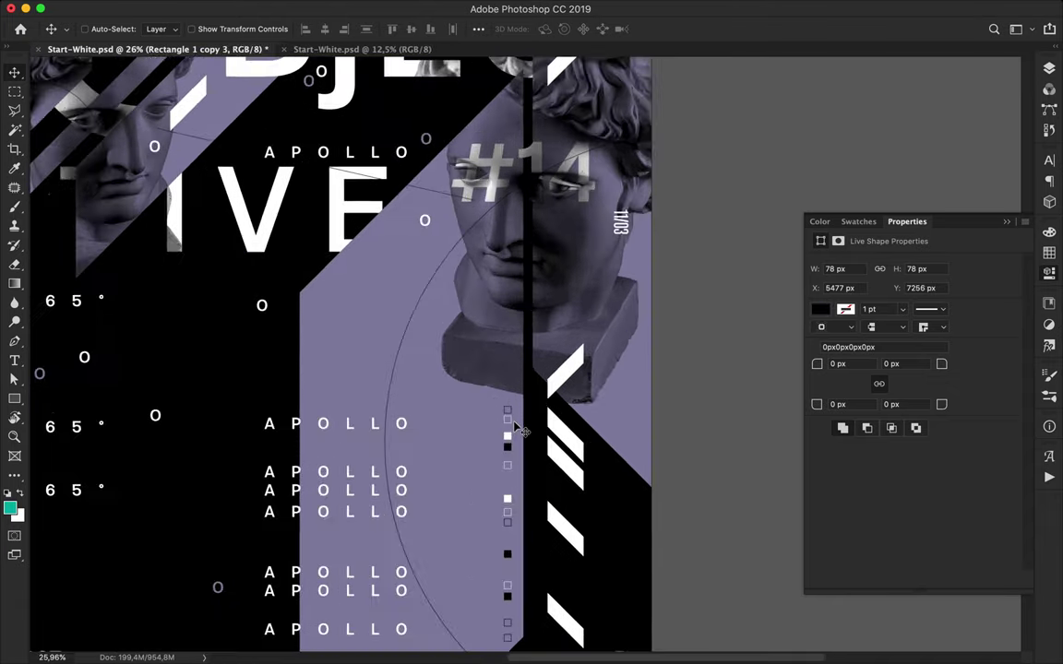
pyautogui.scroll(6, 514, 424)
pyautogui.scroll(-3, 515, 425)
pyautogui.keyDown('shift'); pyautogui.keyDown('super'); pyautogui.click(483, 405); pyautogui.keyUp('super'); pyautogui.keyUp('shift')
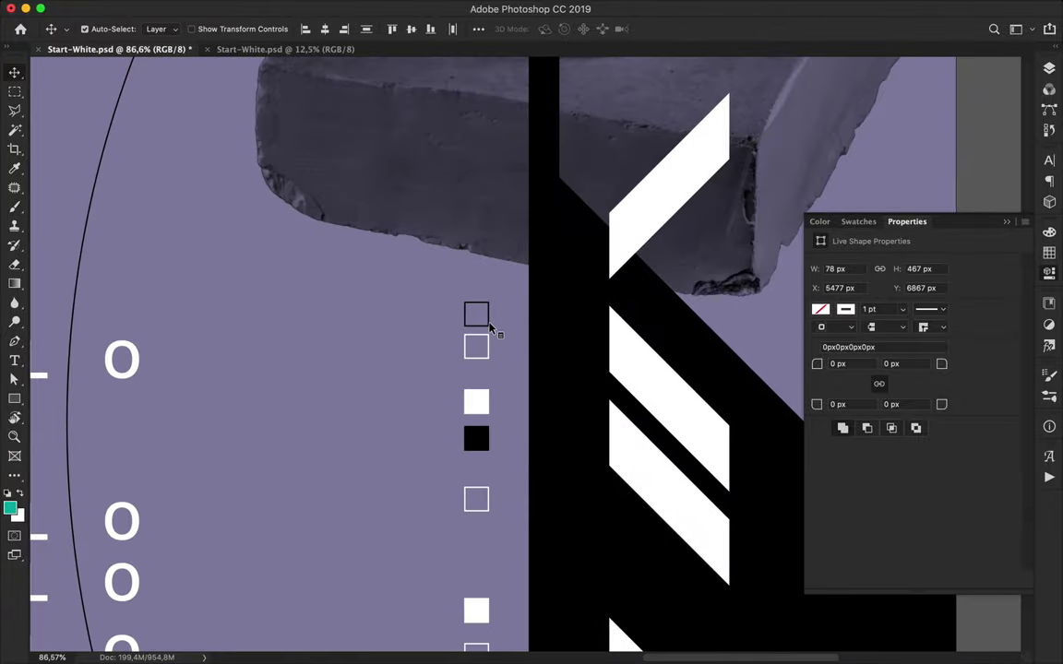
pyautogui.moveTo(483, 403); pyautogui.dragTo(129, 254)
pyautogui.scroll(-6, 129, 254)
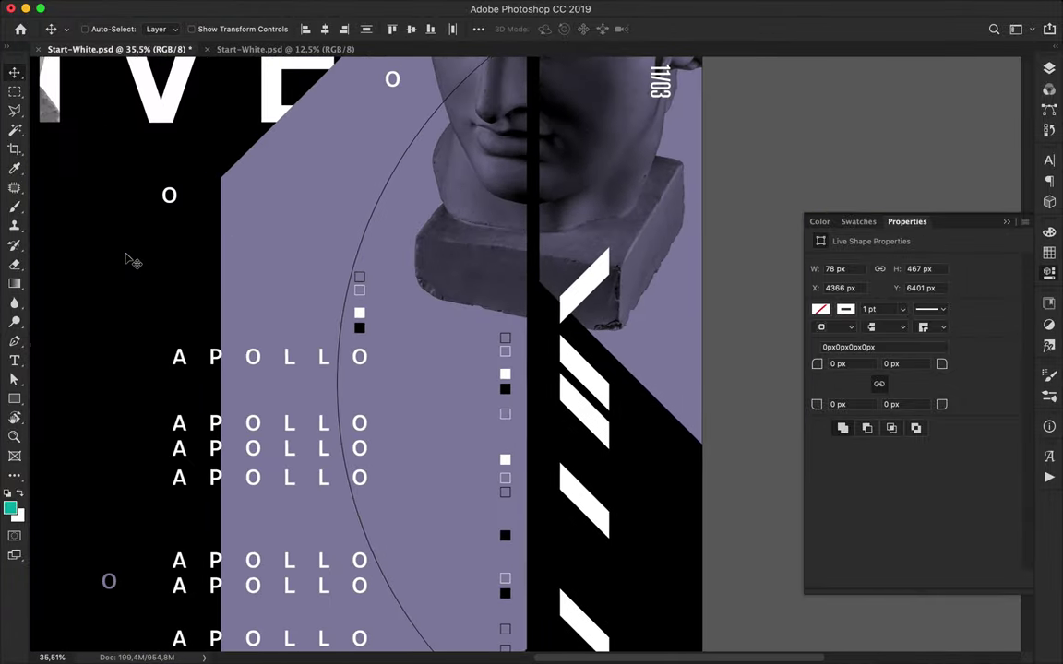
# Move the copied group of four squares up and left above the APOLLO lines and rotate it 180°
pyautogui.scroll(3, 130, 256)
pyautogui.moveTo(396, 430); pyautogui.dragTo(349, 374)
pyautogui.press('super+t')
pyautogui.moveTo(346, 320); pyautogui.dragTo(400, 557)
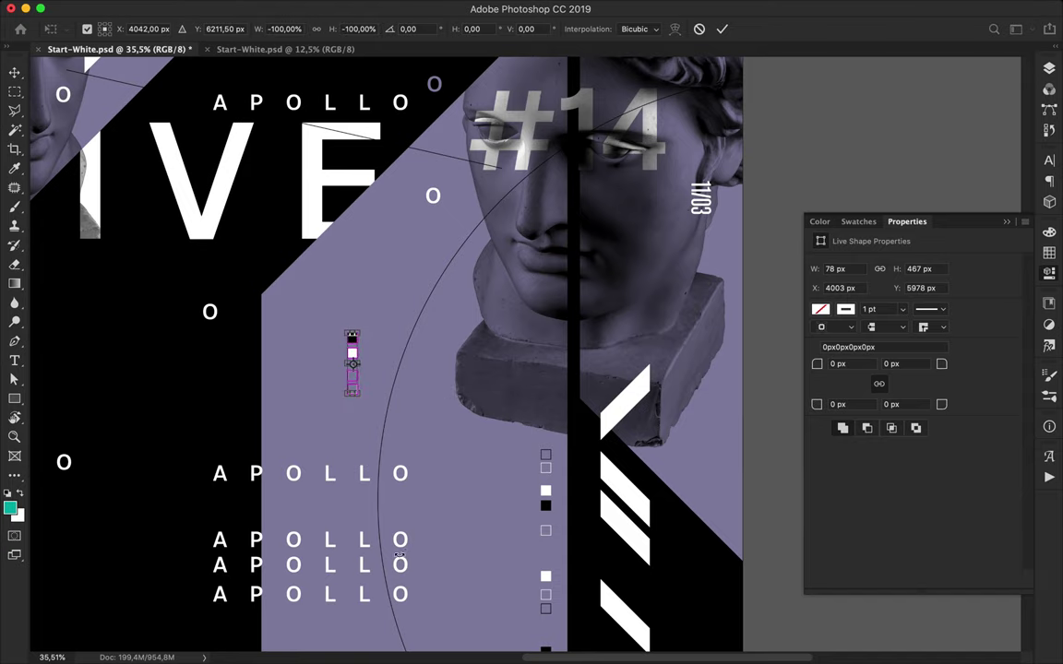
pyautogui.press('Return')
# Duplicate individual squares above and below the rotated group to extend it into a second irregular column
pyautogui.scroll(3, 397, 565)
pyautogui.keyDown('super'); pyautogui.click(298, 406); pyautogui.keyUp('super')
pyautogui.moveTo(299, 408); pyautogui.dragTo(301, 250)
pyautogui.moveTo(294, 337); pyautogui.dragTo(294, 480)
pyautogui.moveTo(296, 307); pyautogui.dragTo(294, 264)
pyautogui.scroll(-5, 293, 307)
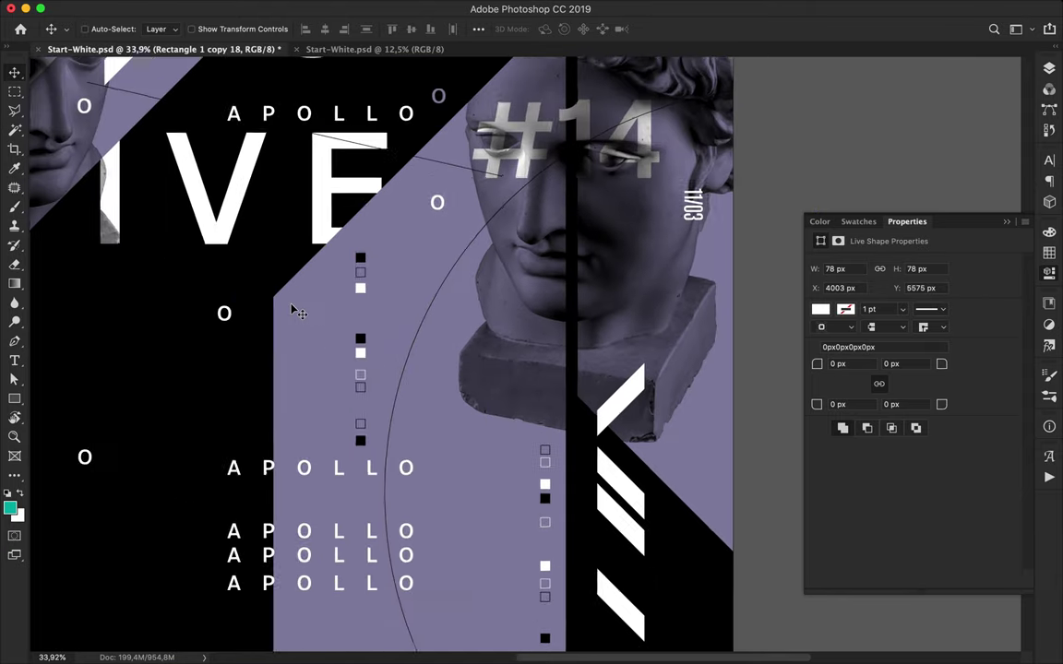
# Shift the whole column of APOLLO texts right to X 3100 px and save the document
pyautogui.scroll(-2, 297, 312)
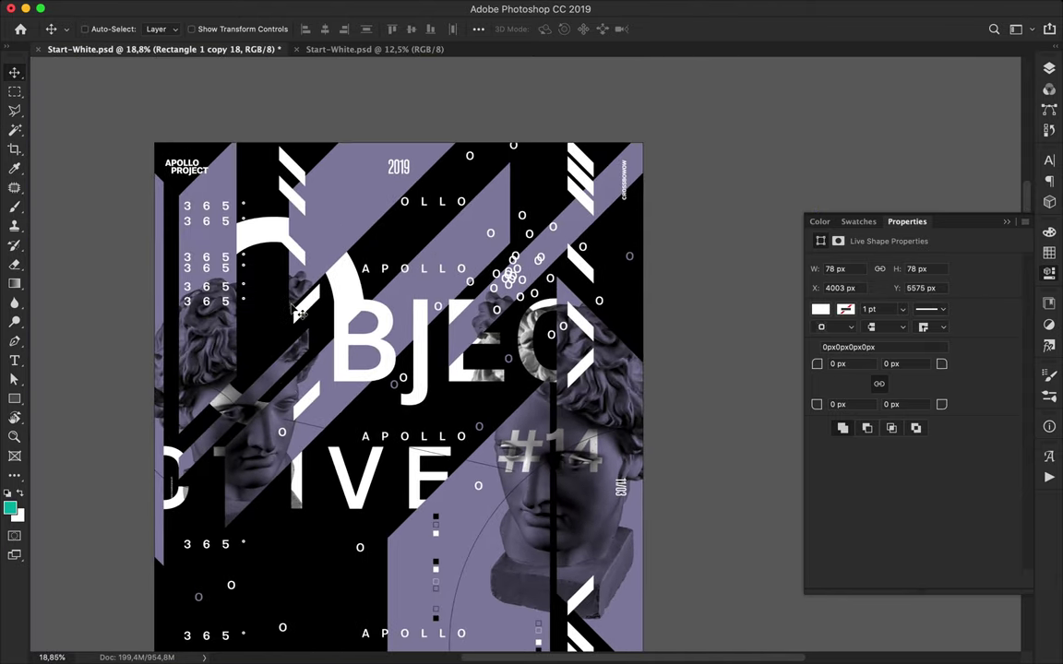
pyautogui.scroll(-1, 297, 312)
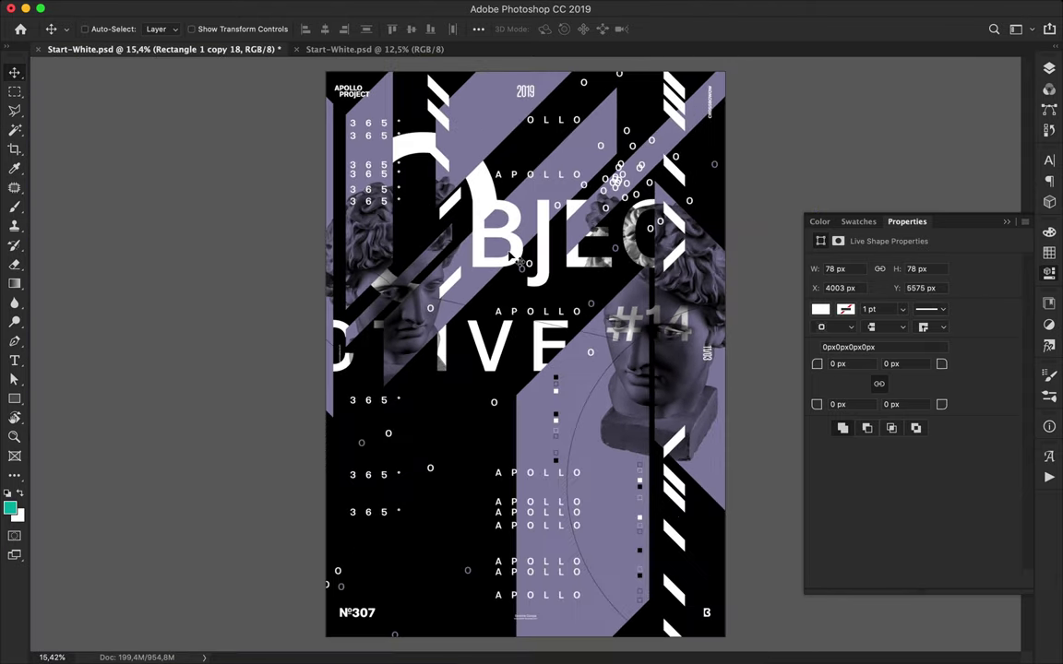
pyautogui.click(463, 283)
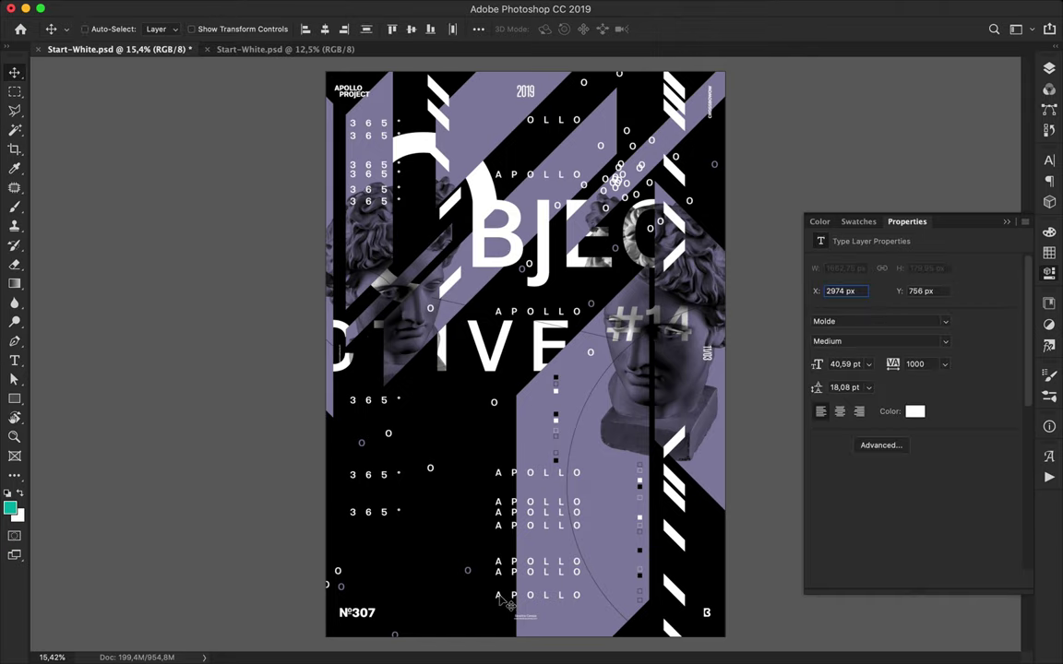
pyautogui.hotkey('shift', 'Right')
pyautogui.hotkey('shift', 'Right')
pyautogui.hotkey('shift', 'Right')
pyautogui.hotkey('shift', 'Right')
pyautogui.hotkey('shift', 'Right')
pyautogui.hotkey('shift', 'Right')
pyautogui.hotkey('shift', 'Right')
pyautogui.hotkey('shift', 'Right')
pyautogui.hotkey('shift', 'Right')
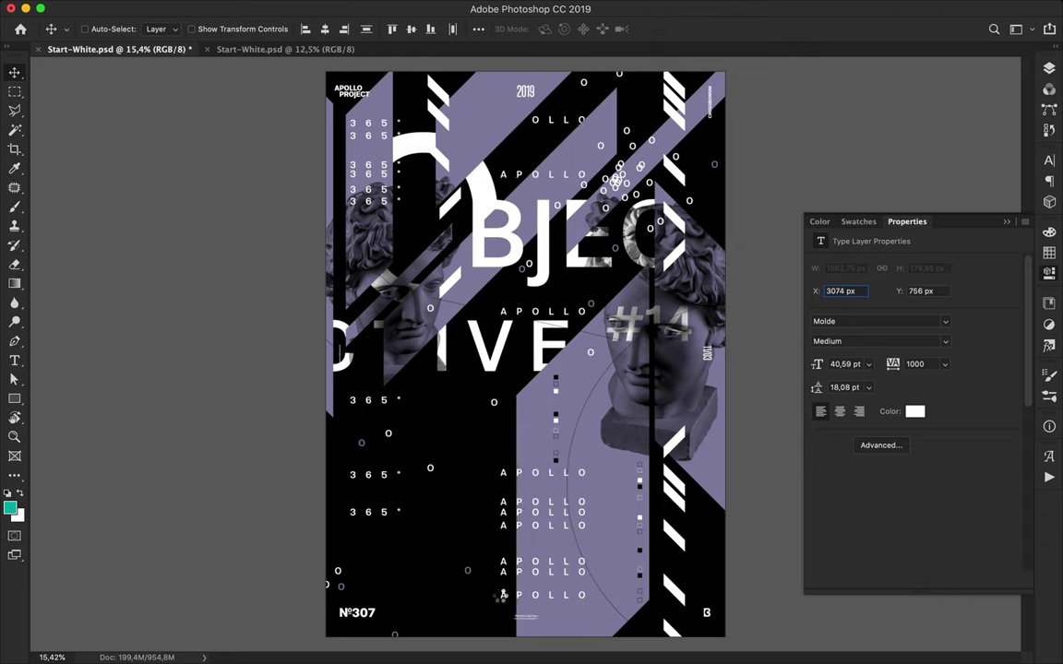
pyautogui.hotkey('shift', 'Right')
pyautogui.hotkey('shift', 'Right')
pyautogui.hotkey('shift', 'Right')
pyautogui.hotkey('shift', 'Right')
pyautogui.hotkey('shift', 'Left')
pyautogui.hotkey('shift', 'Left')
pyautogui.hotkey('shift', 'Left')
pyautogui.hotkey('shift', 'Left')
pyautogui.press('Left')
pyautogui.press('Left')
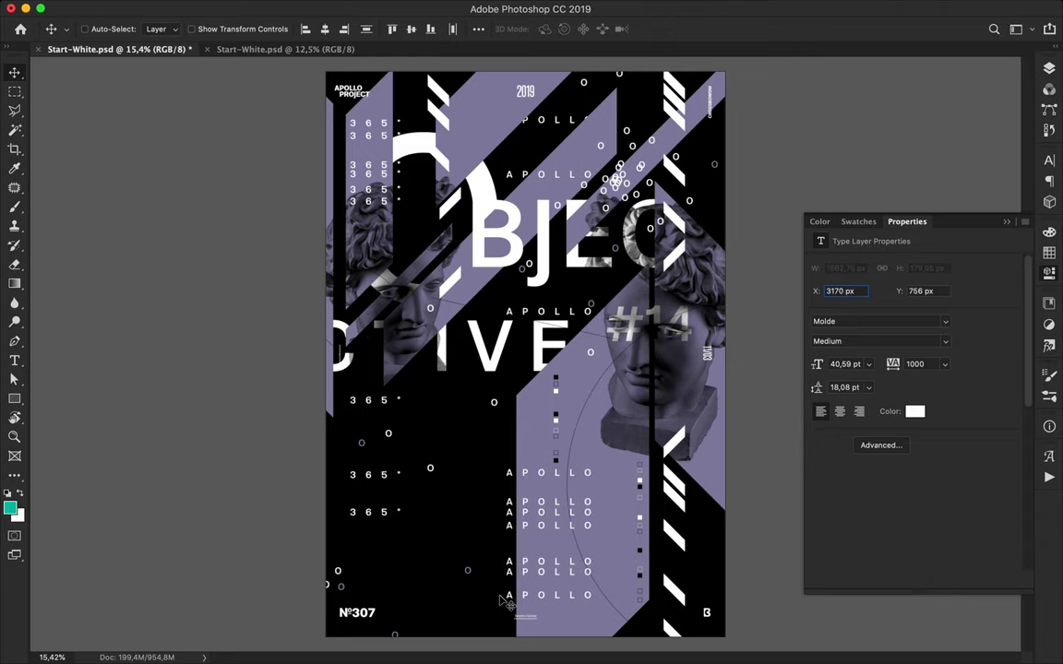
pyautogui.hotkey('shift', 'Left')
pyautogui.hotkey('shift', 'Left')
pyautogui.hotkey('shift', 'Left')
pyautogui.press('Left')
pyautogui.press('Left')
pyautogui.press('Left')
pyautogui.press('Left')
pyautogui.press('Left')
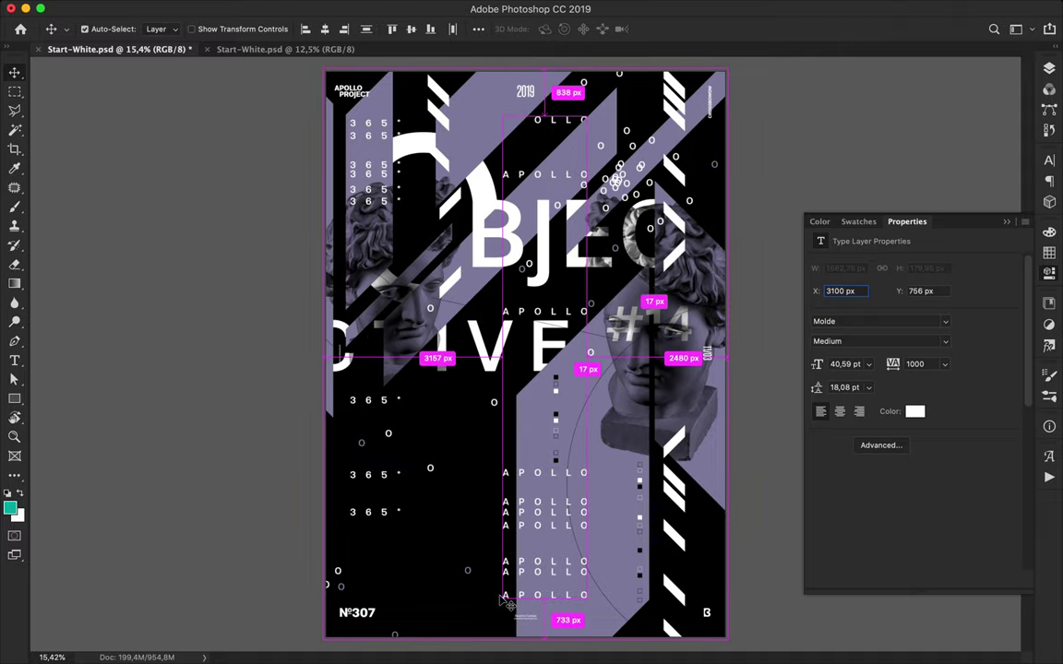
pyautogui.press('super+s')
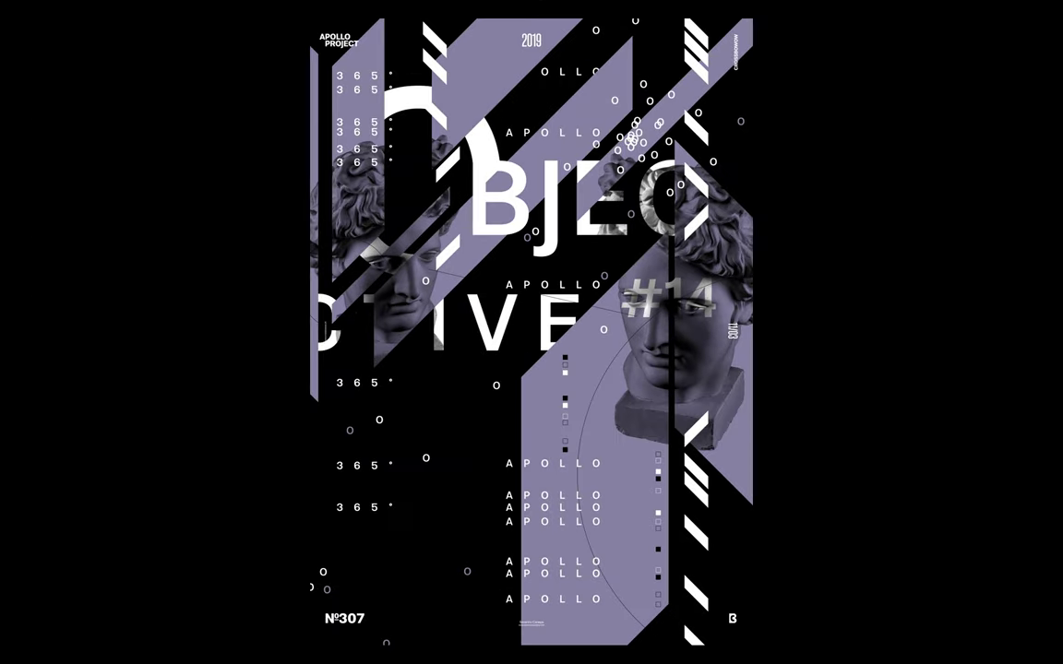